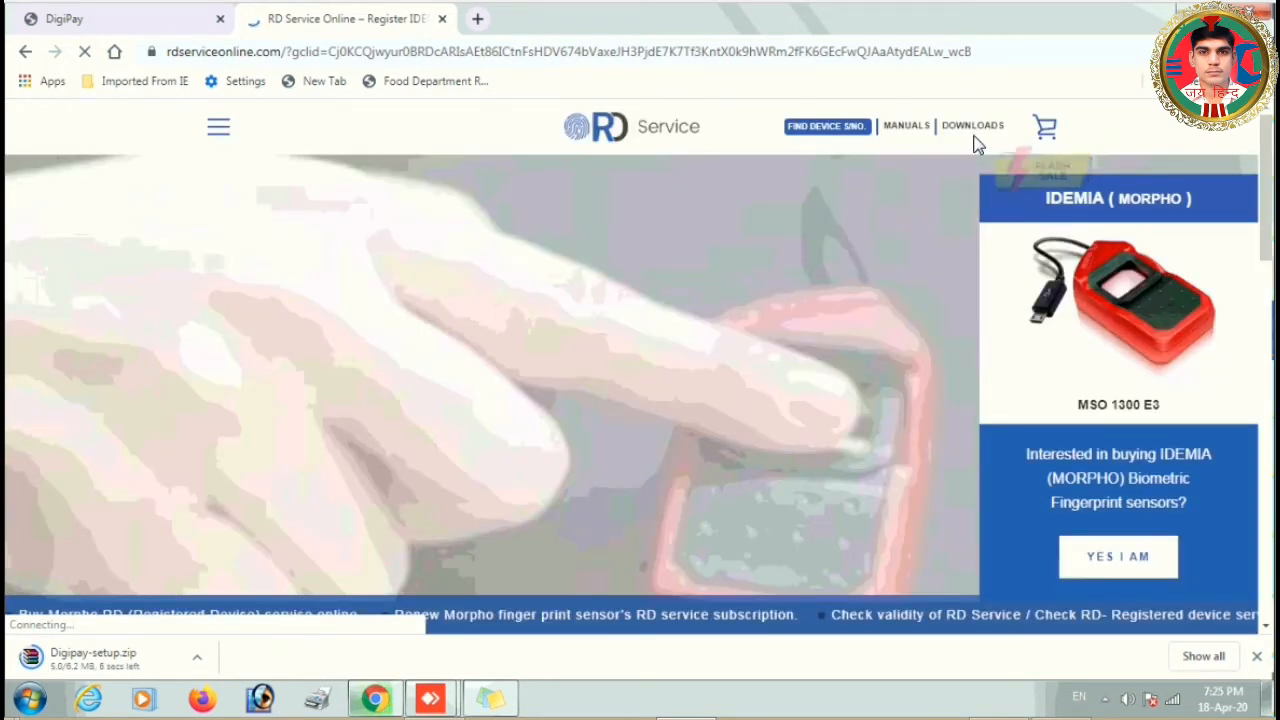
- Download the Windows RD Service driver from the RD Service website
click(972, 130)
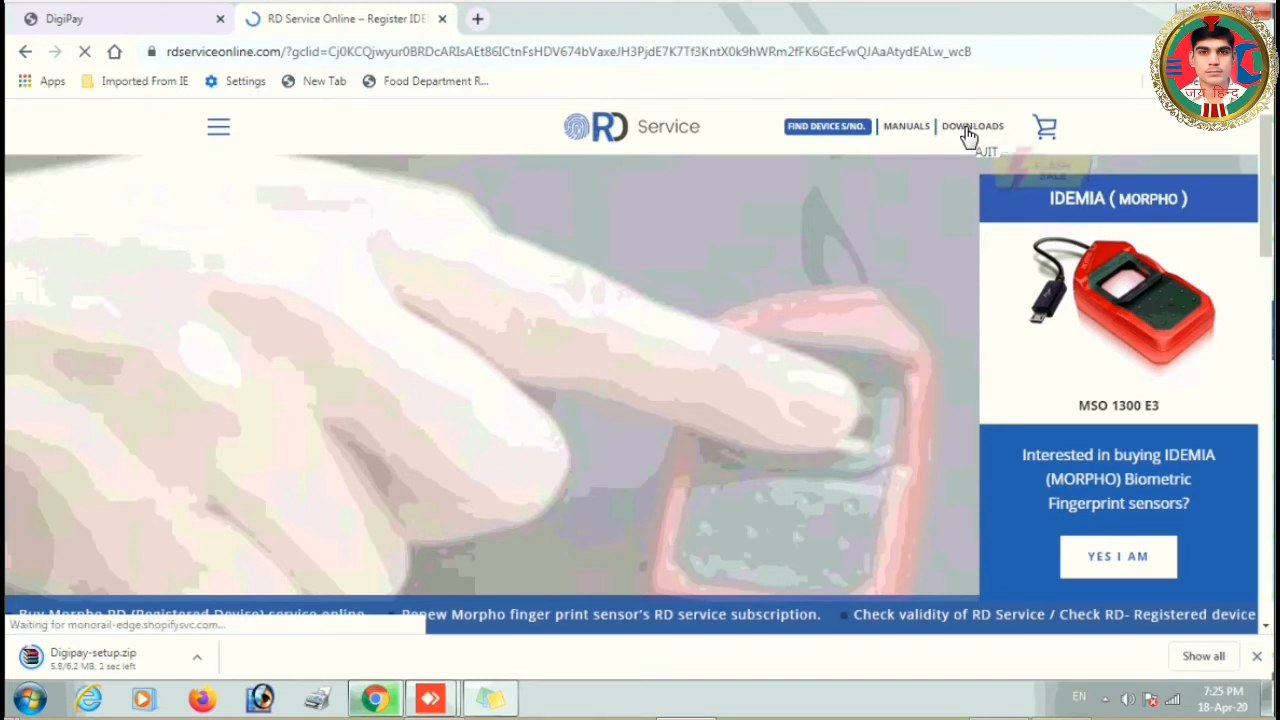
mouse_move(967, 128)
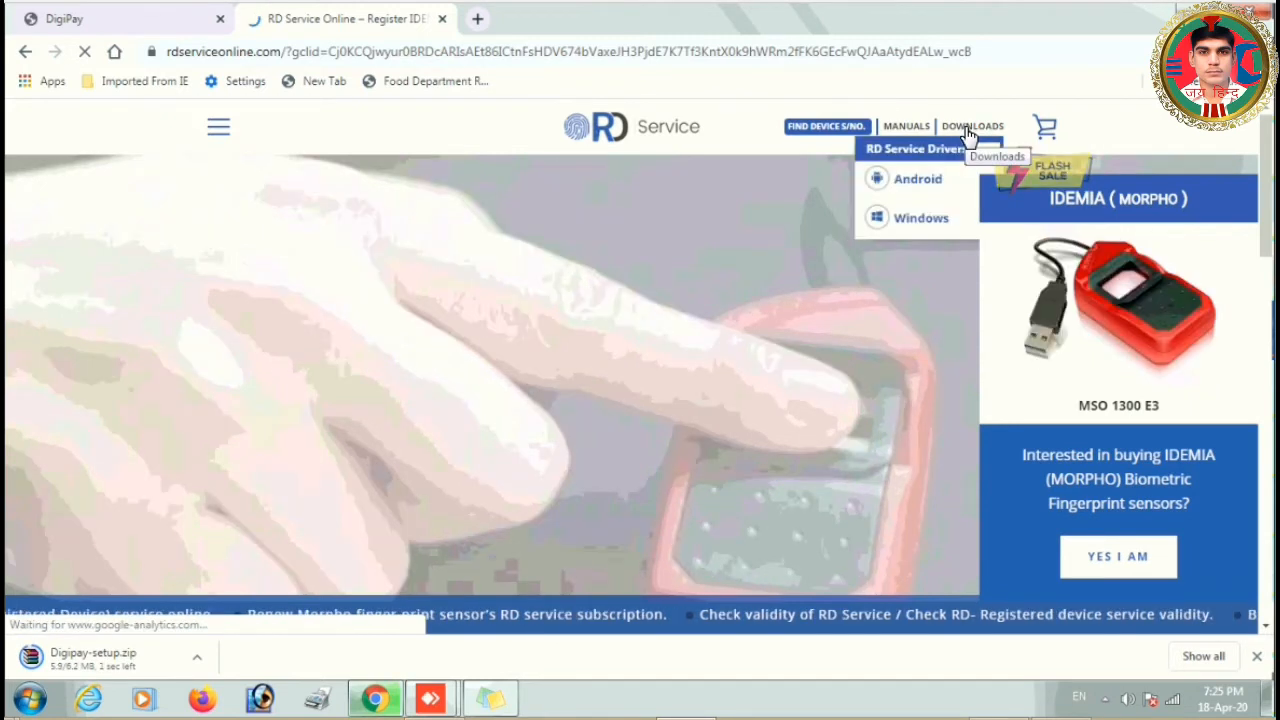
click(921, 218)
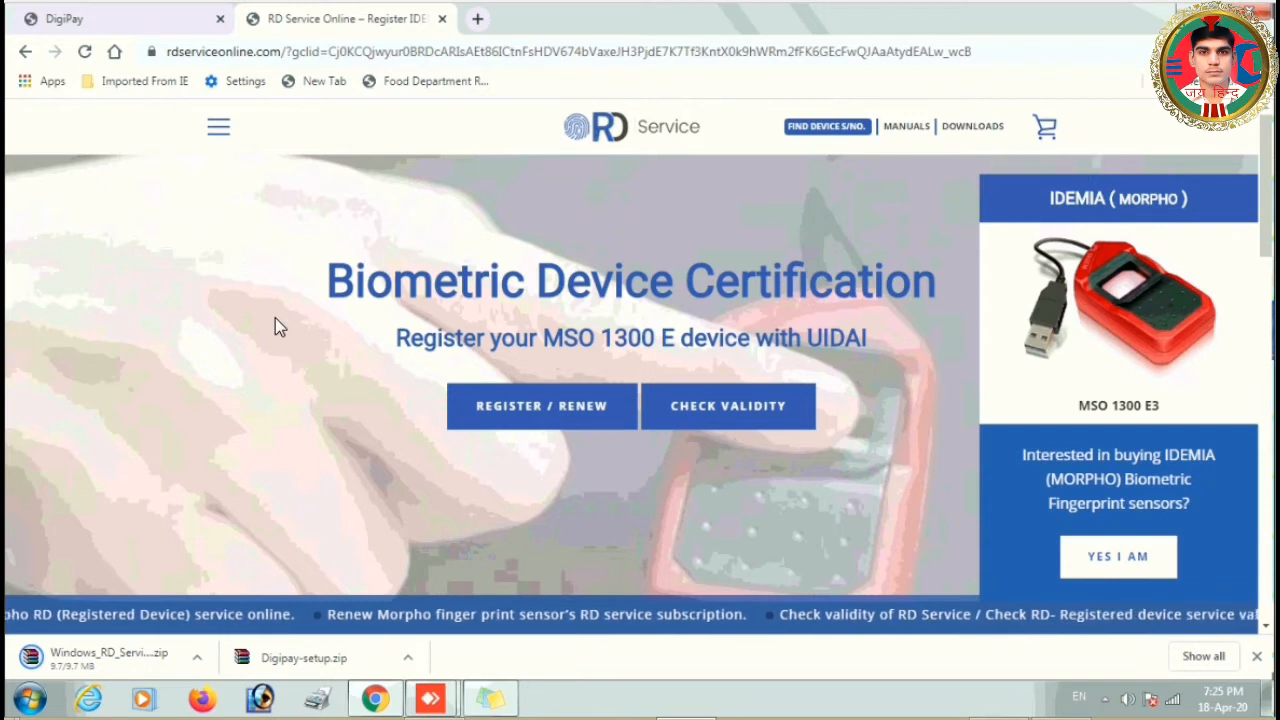
- Show the downloaded Digipay-setup.zip in its Downloads folder and sort the files by date modified, newest first
click(408, 660)
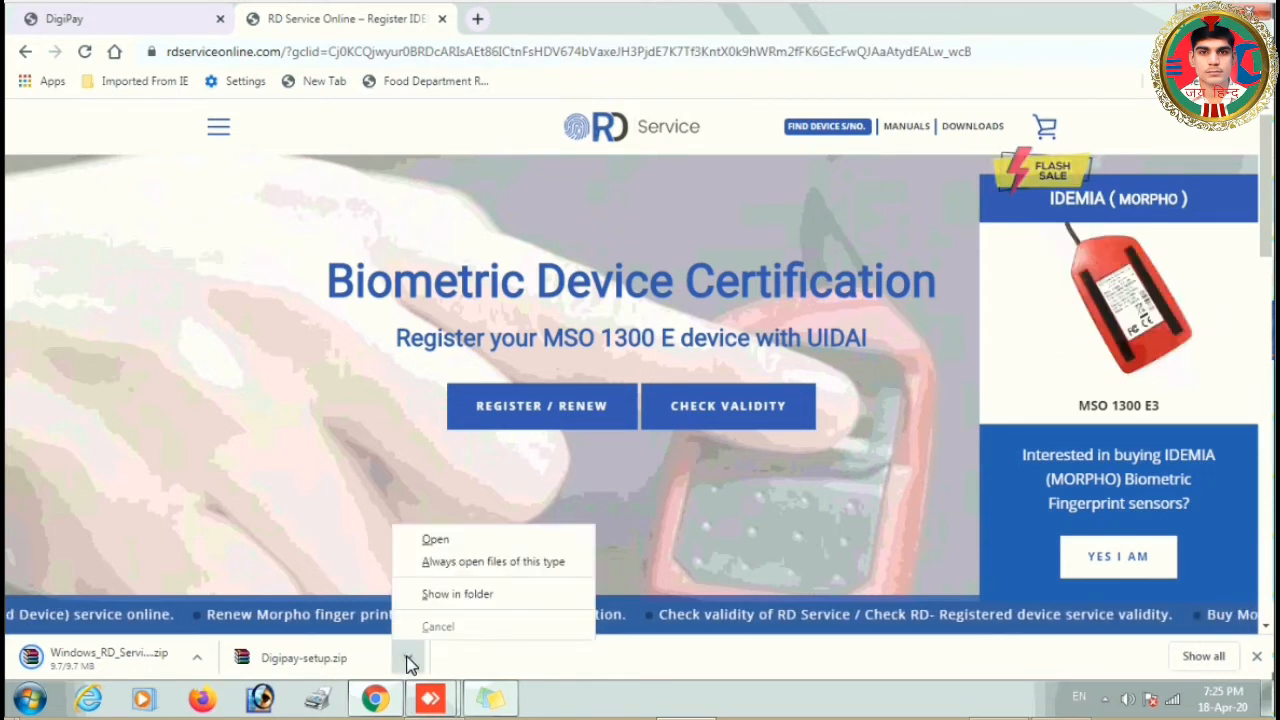
click(443, 594)
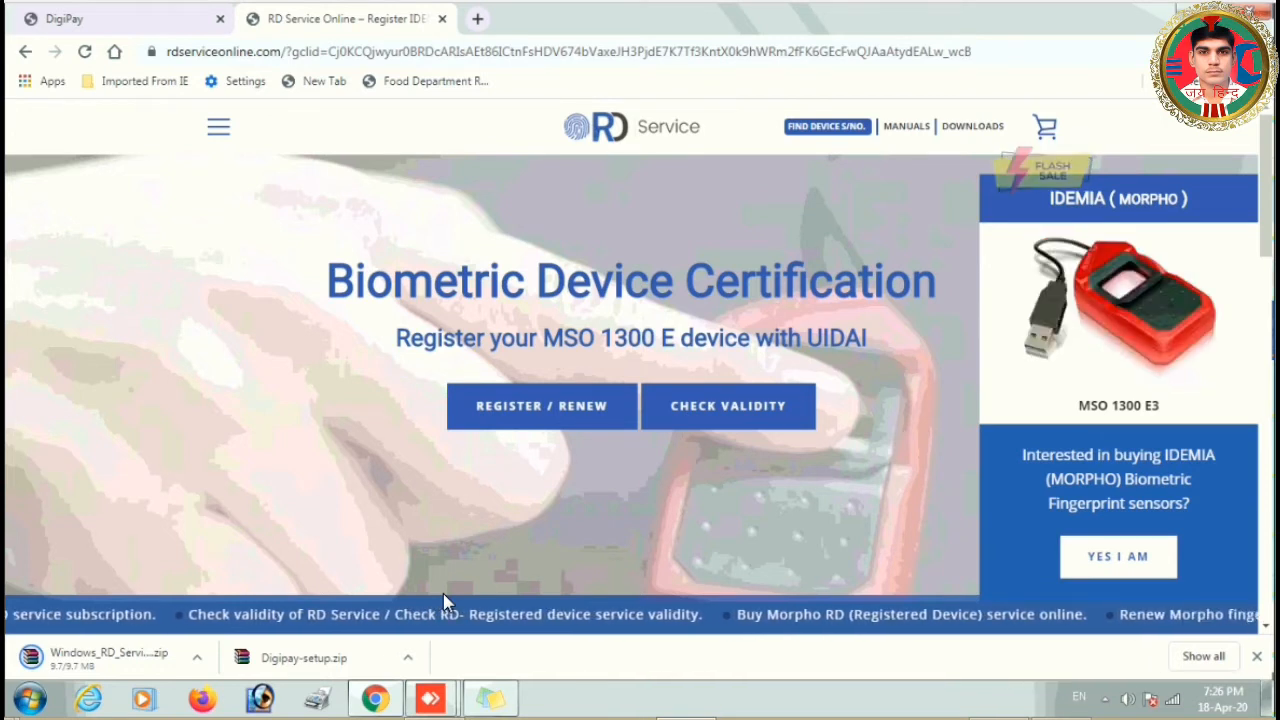
click(408, 659)
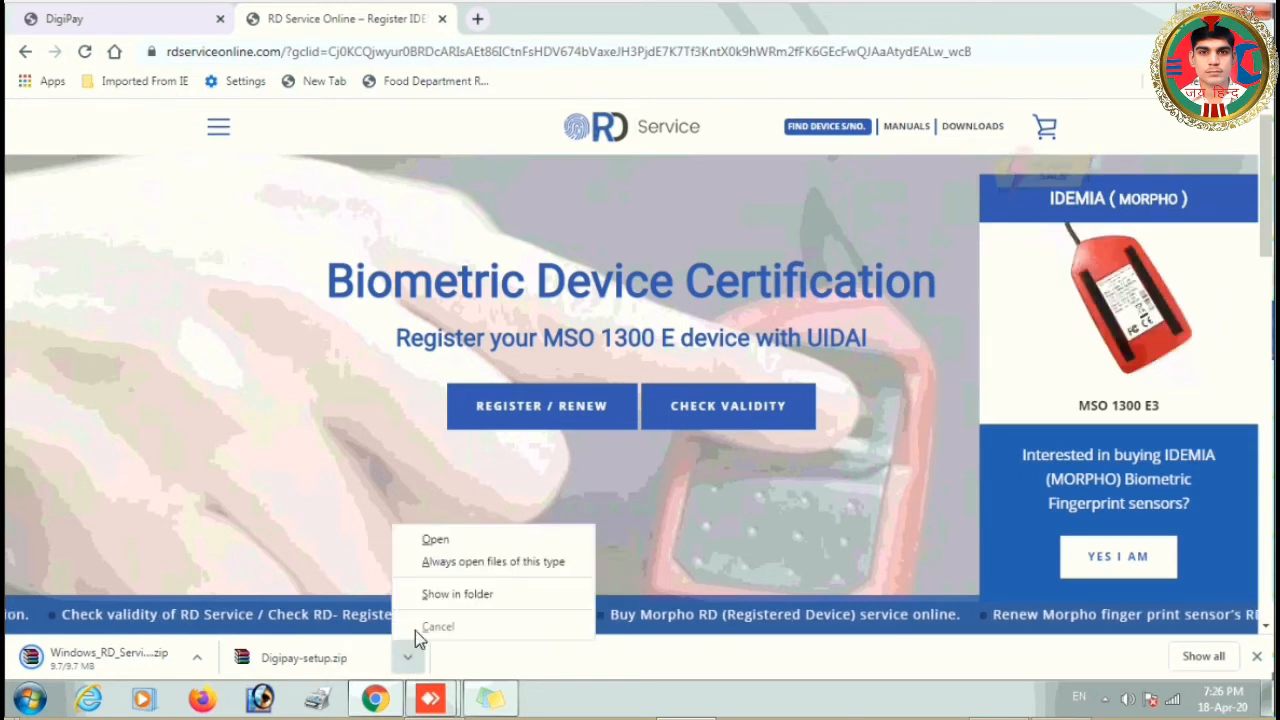
click(431, 600)
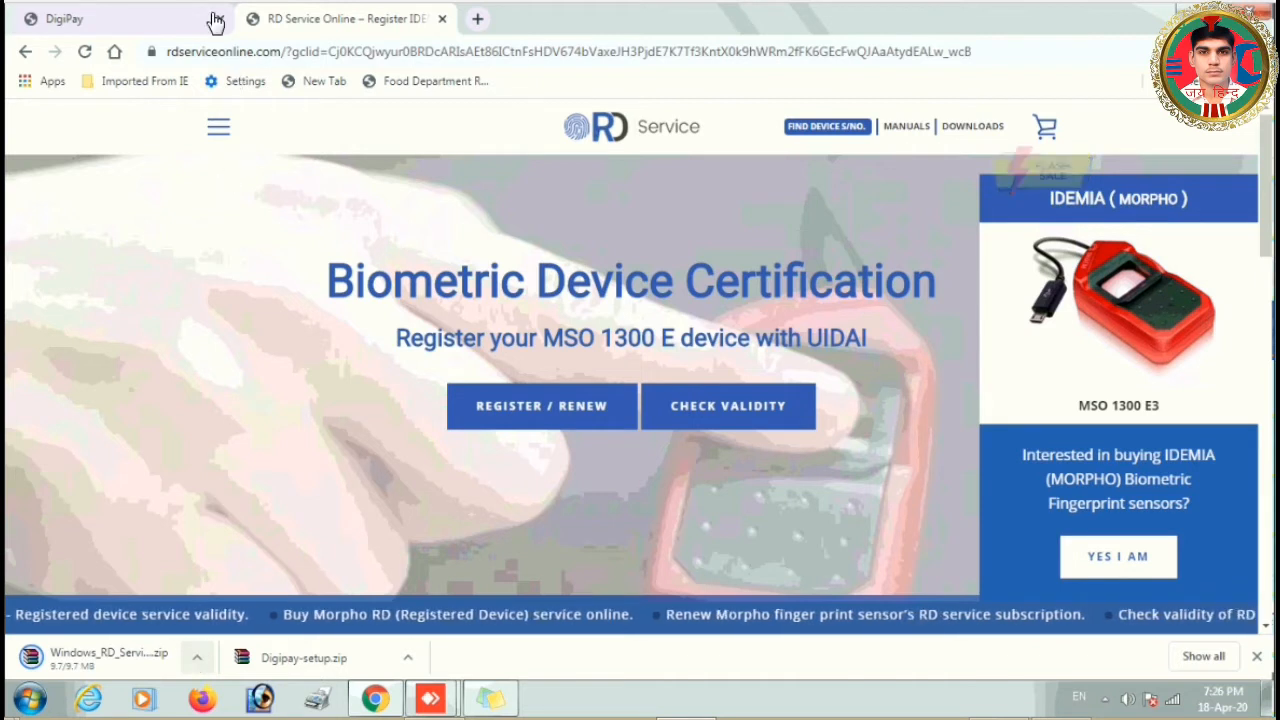
click(199, 660)
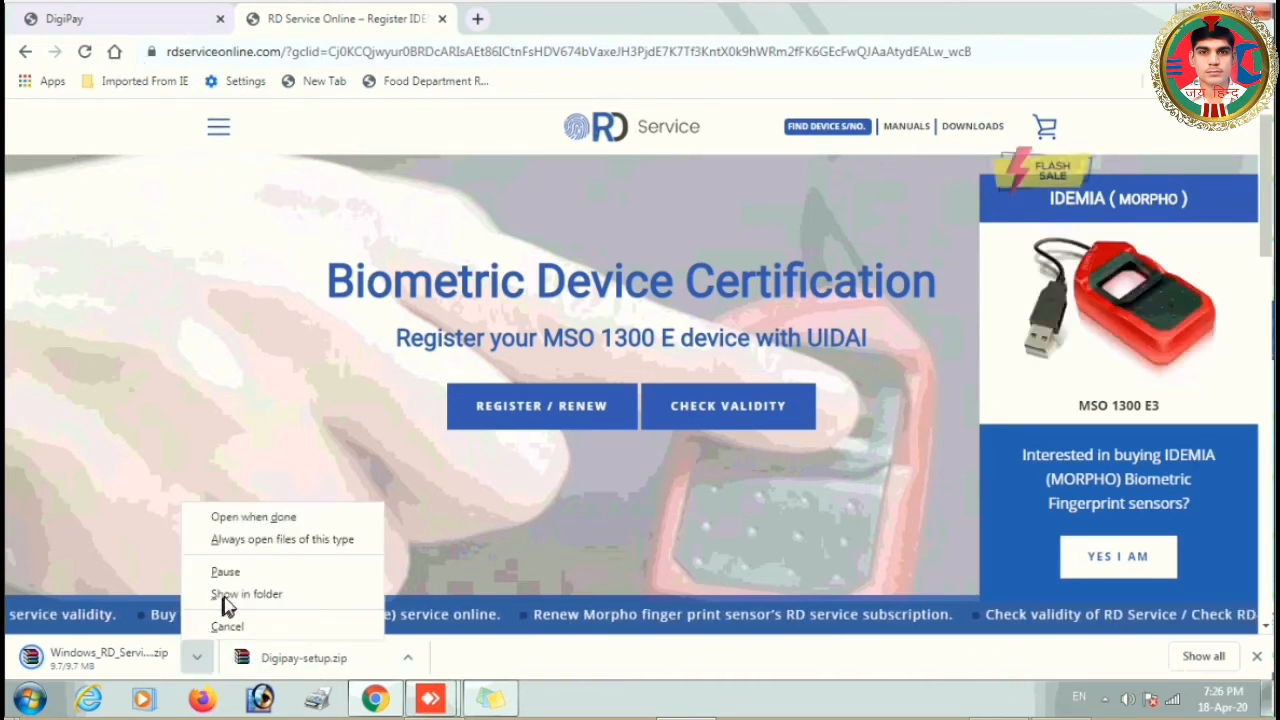
click(228, 596)
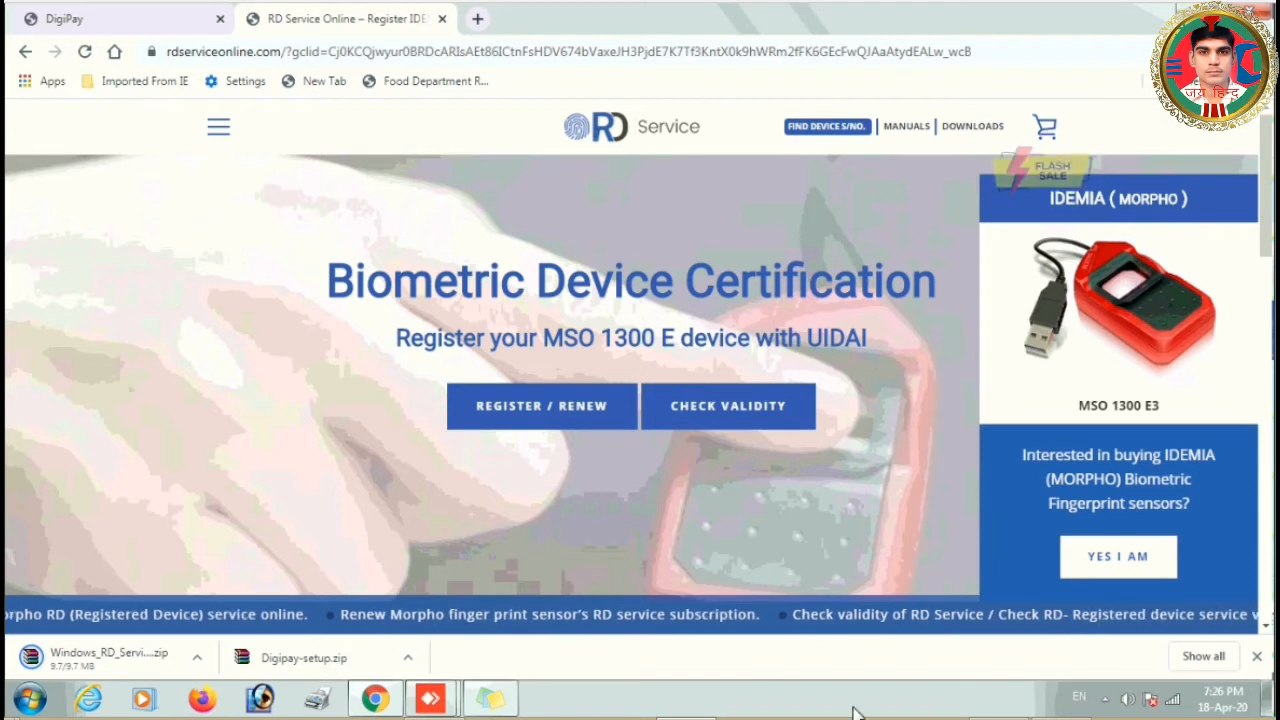
click(1204, 657)
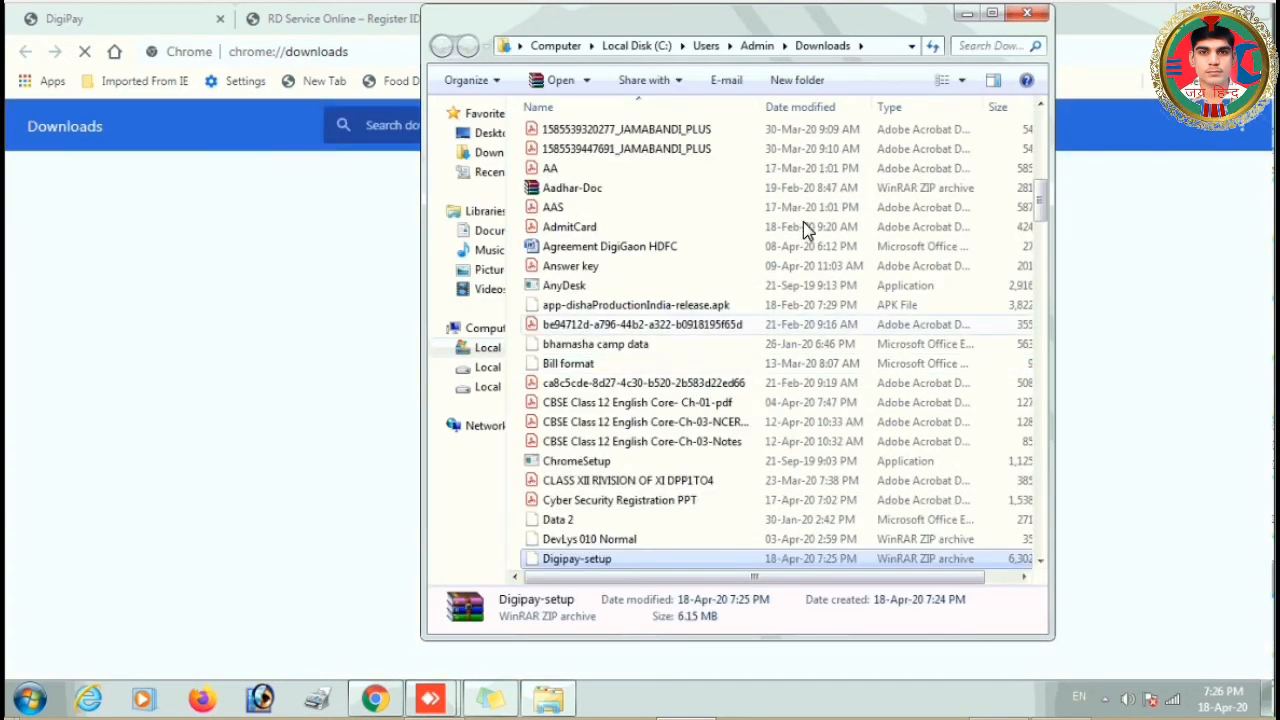
click(799, 107)
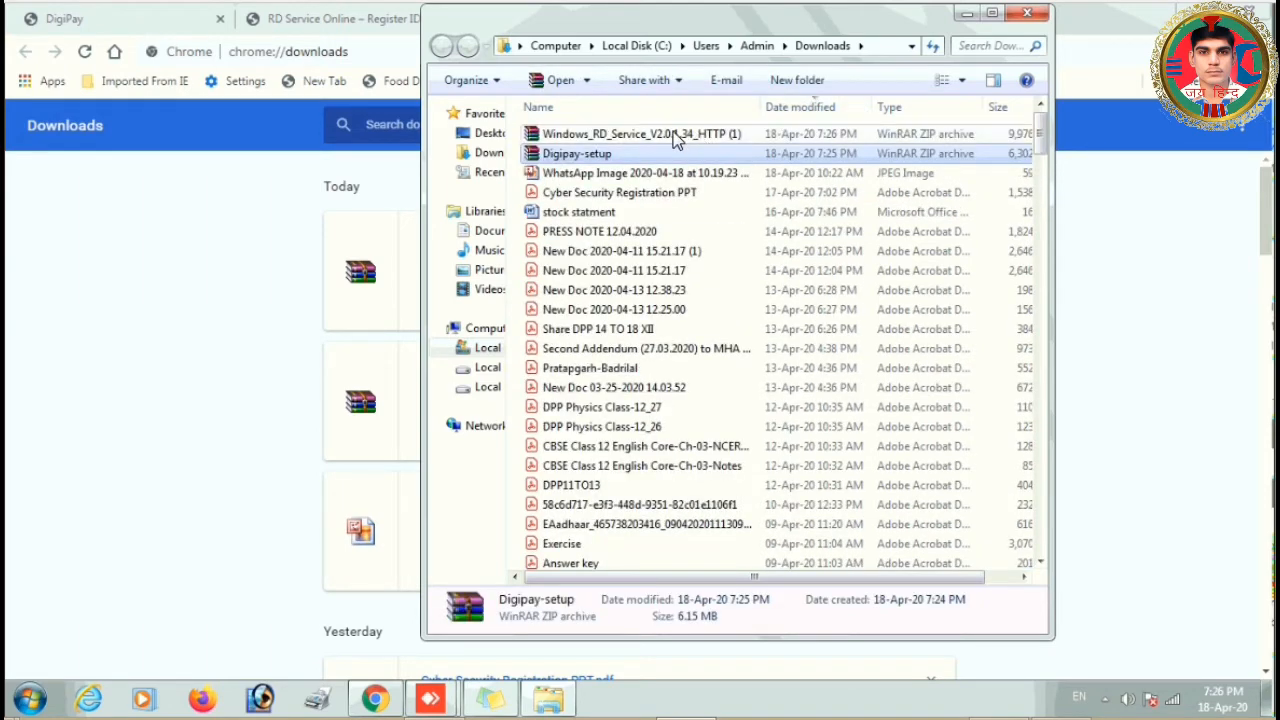
- Move the Windows_RD_Service_V2.0.1.34_HTTP (1) and Digipay-setup archives from Downloads into the folder starting with 00 on Local Disk (D:)
click(677, 137)
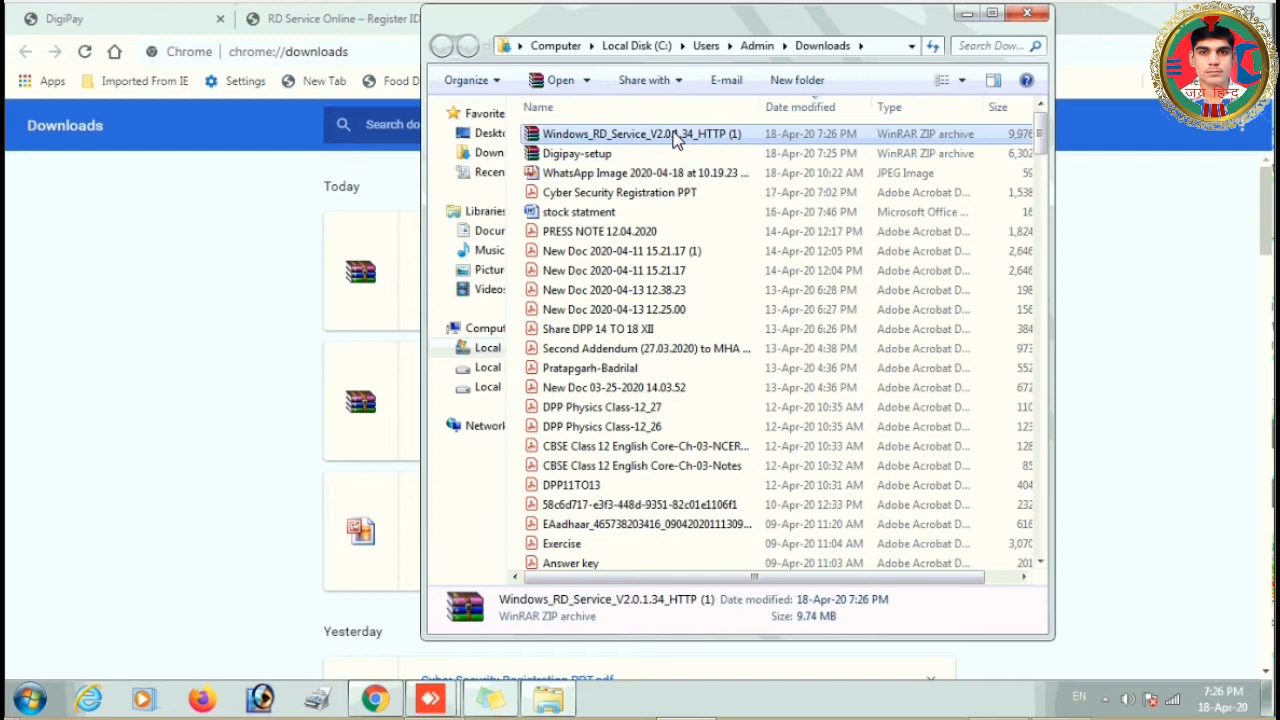
ctrl+click(604, 156)
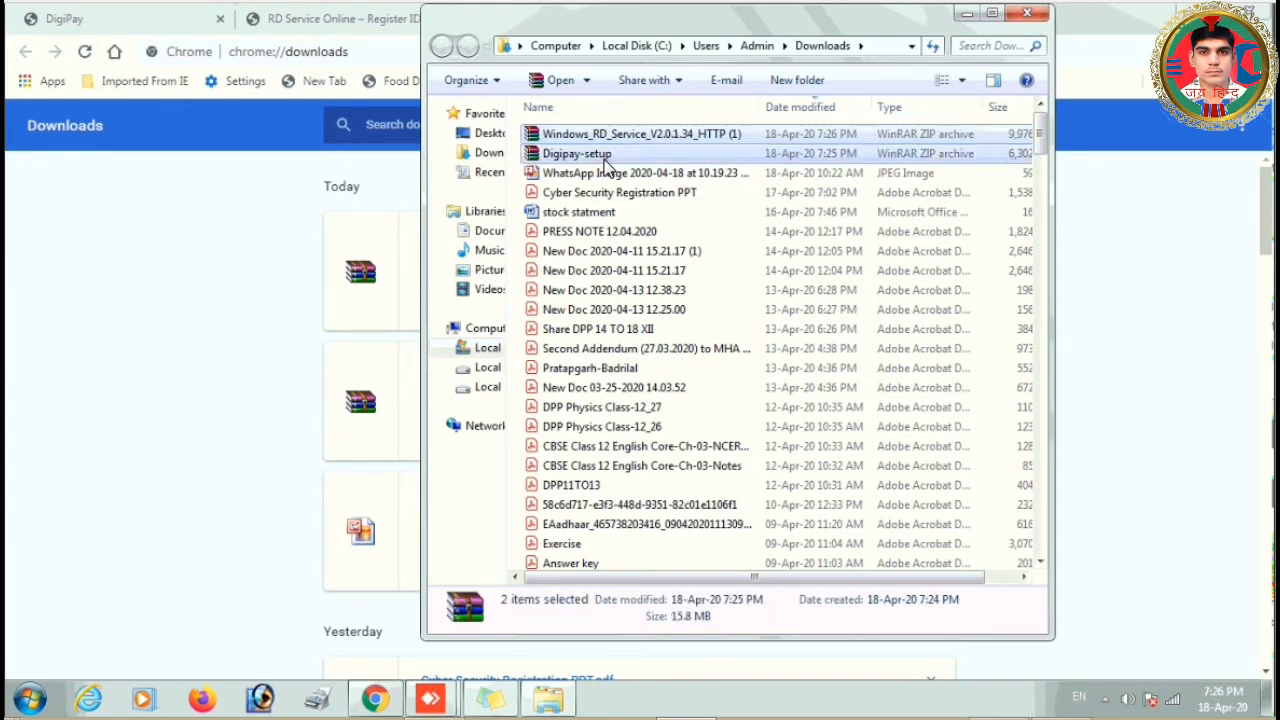
click(490, 350)
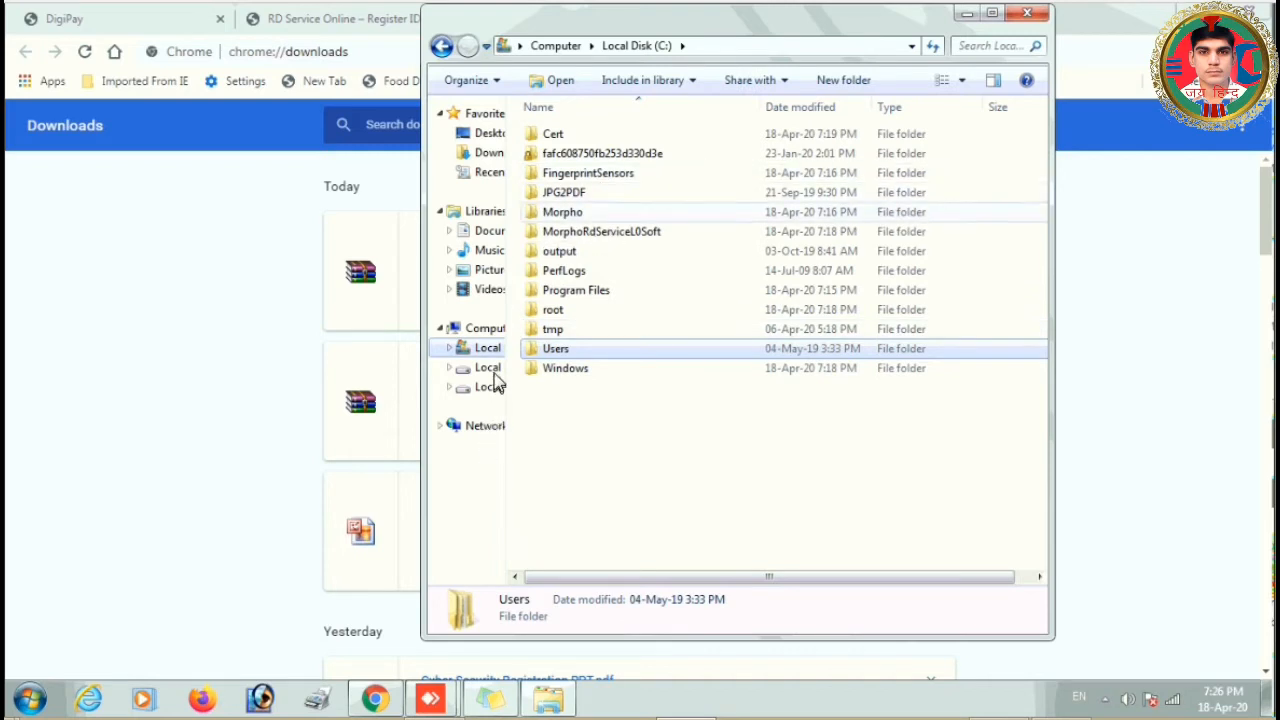
click(490, 370)
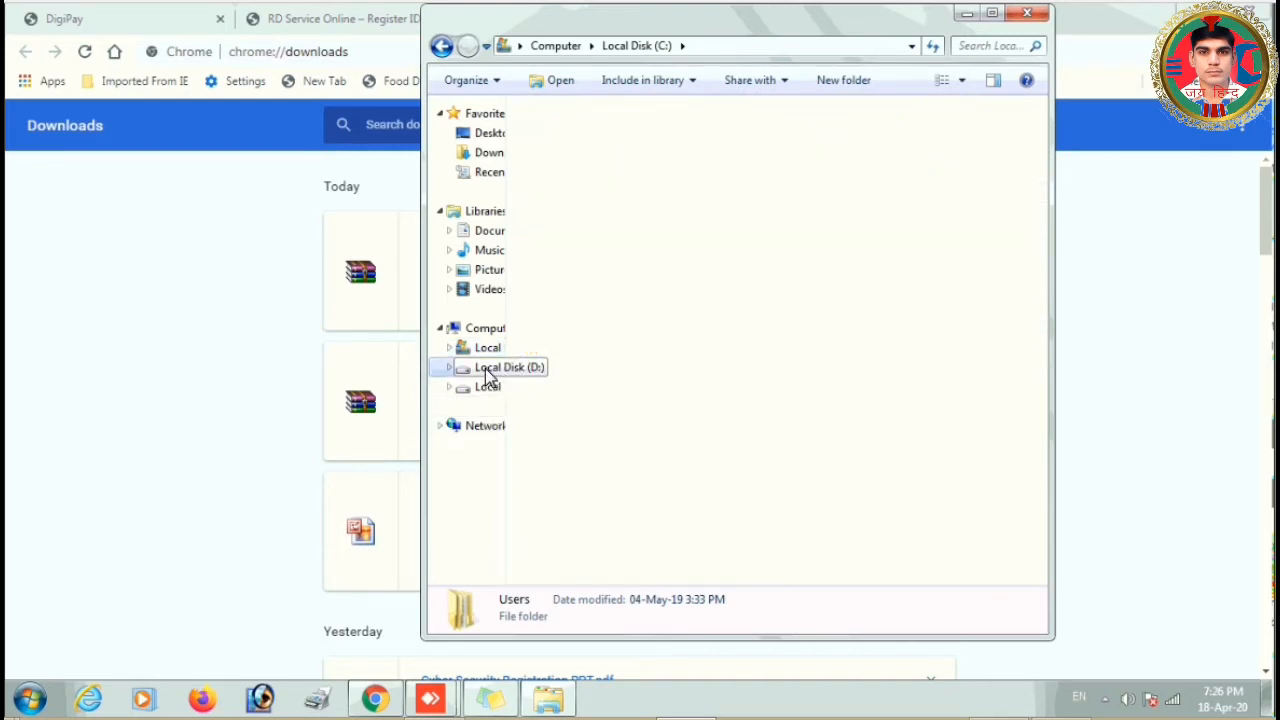
double_click(581, 190)
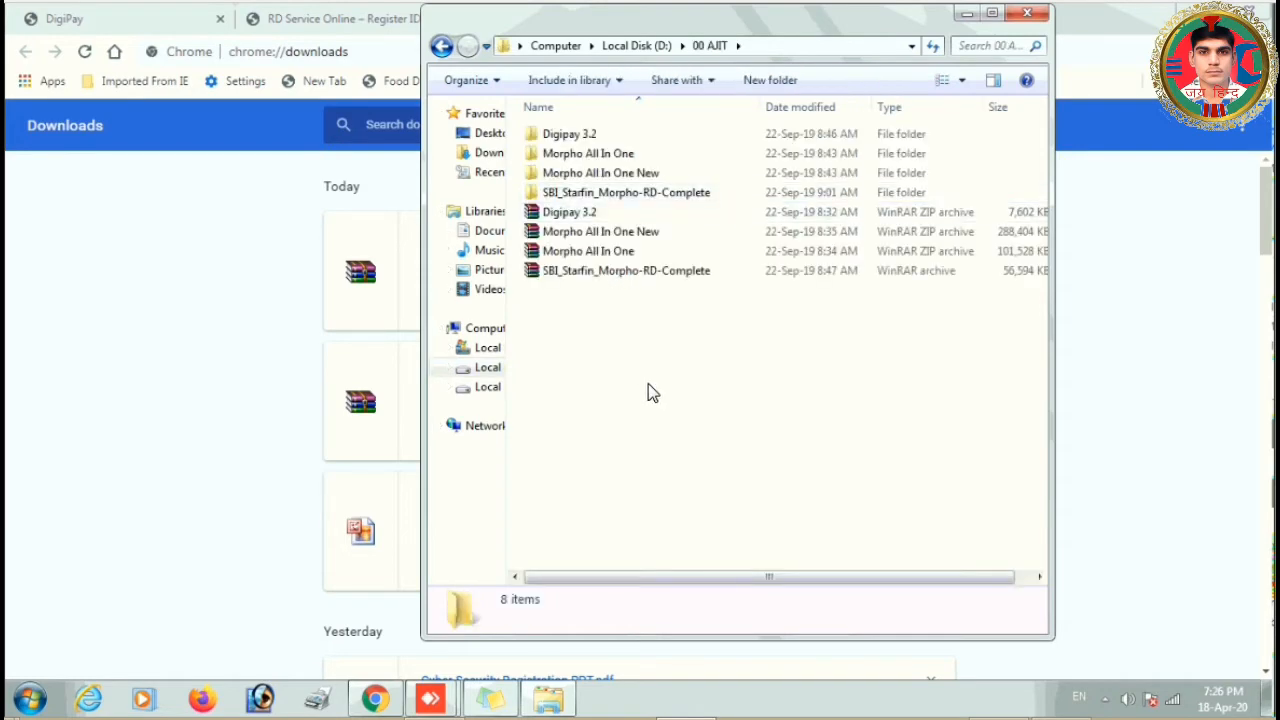
key(ctrl+v)
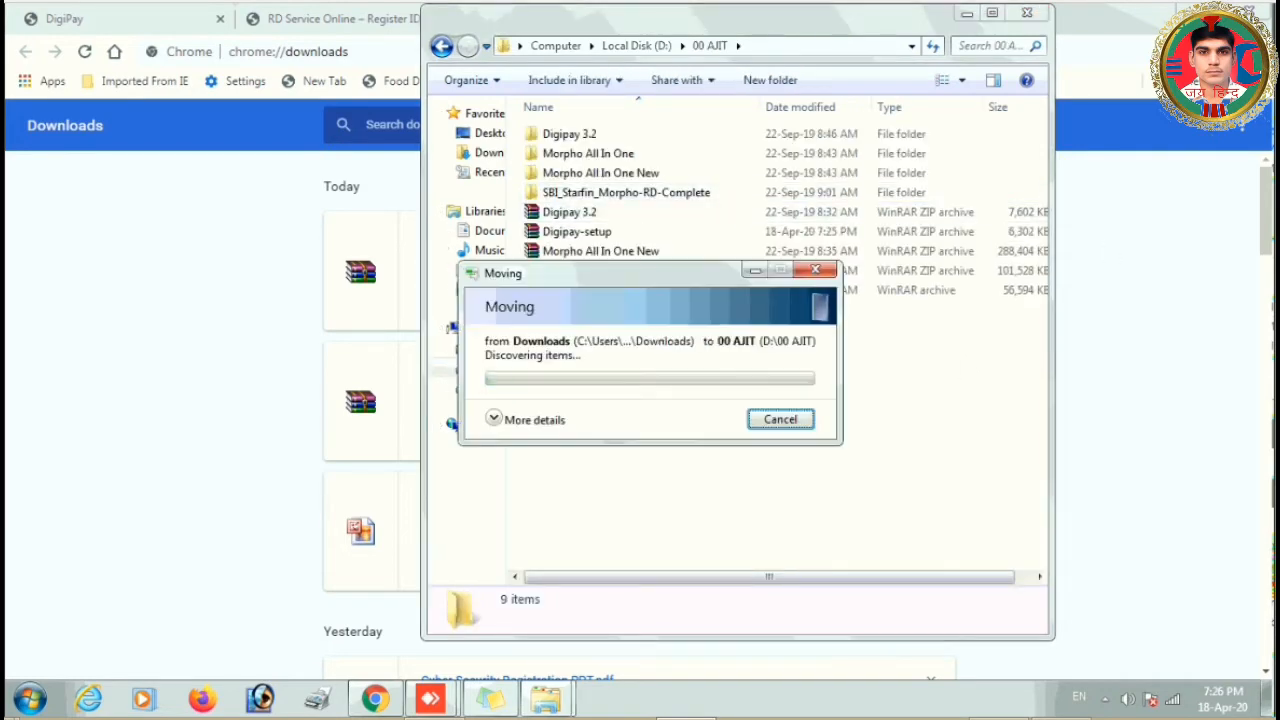
key(alt+Tab)
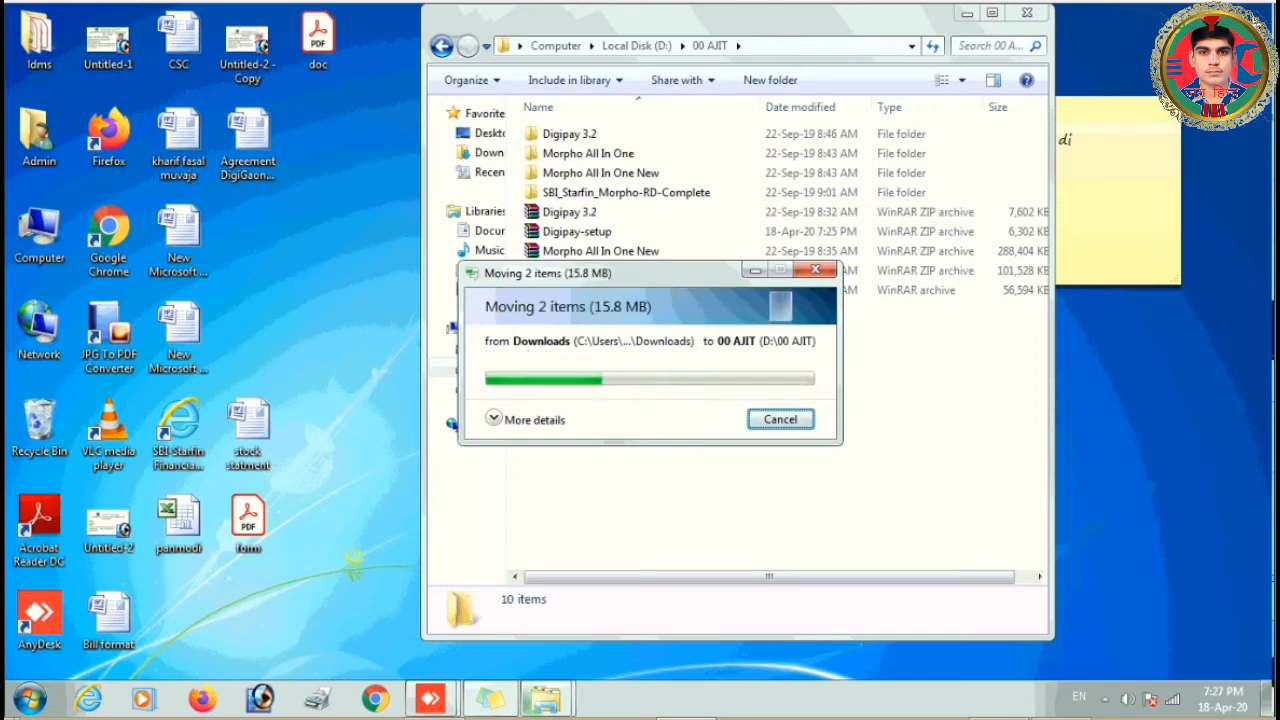
- Delete the old Digipay 3.2 archive and the Digipay 3.2 folder
click(567, 215)
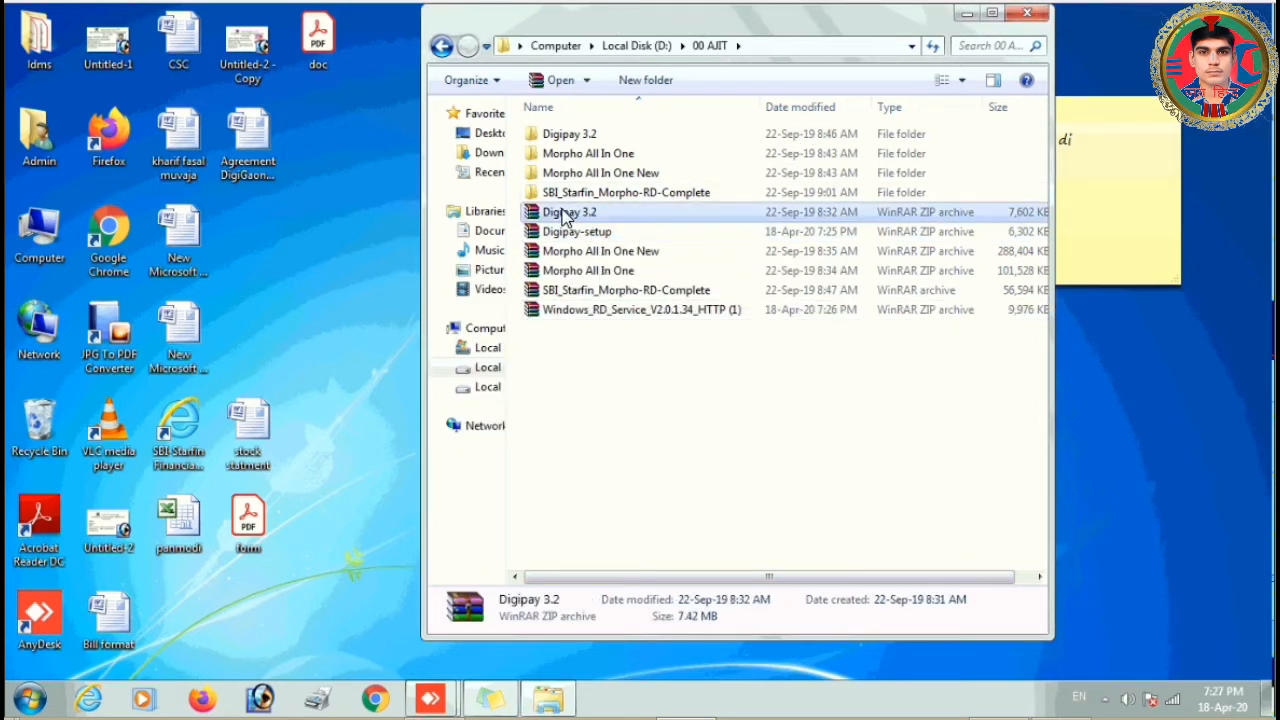
key(Delete)
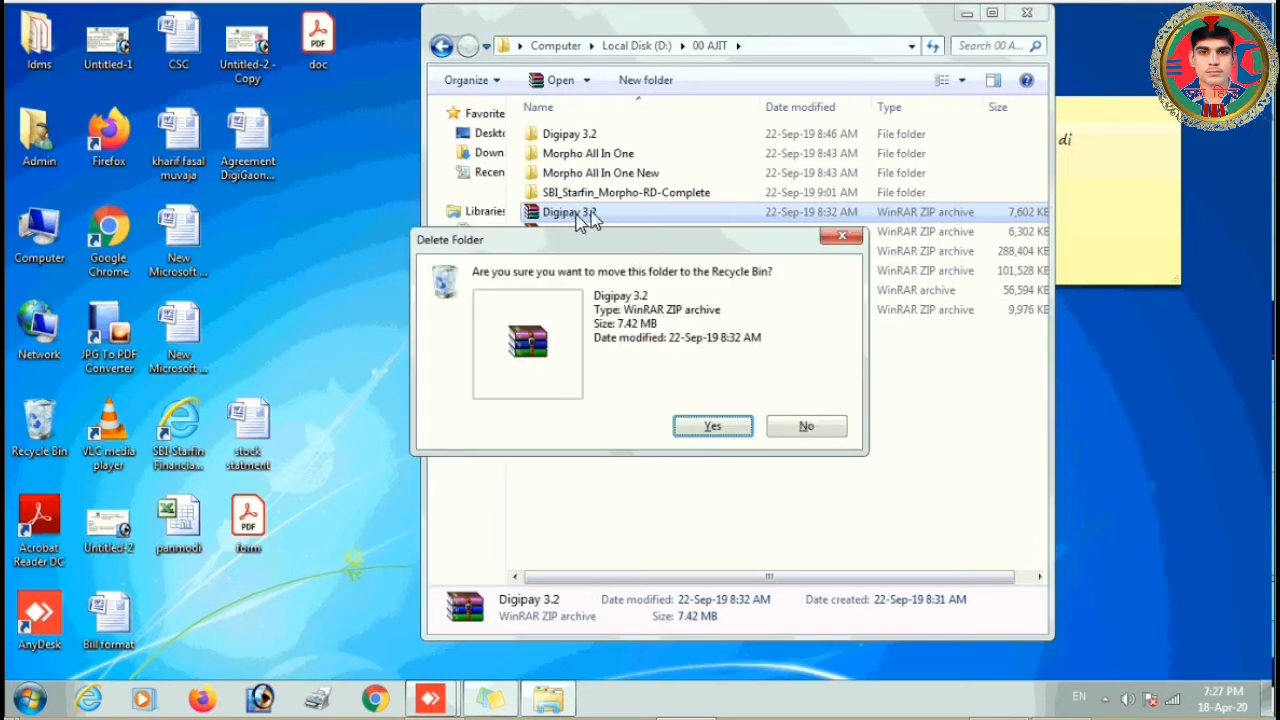
key(Return)
click(567, 136)
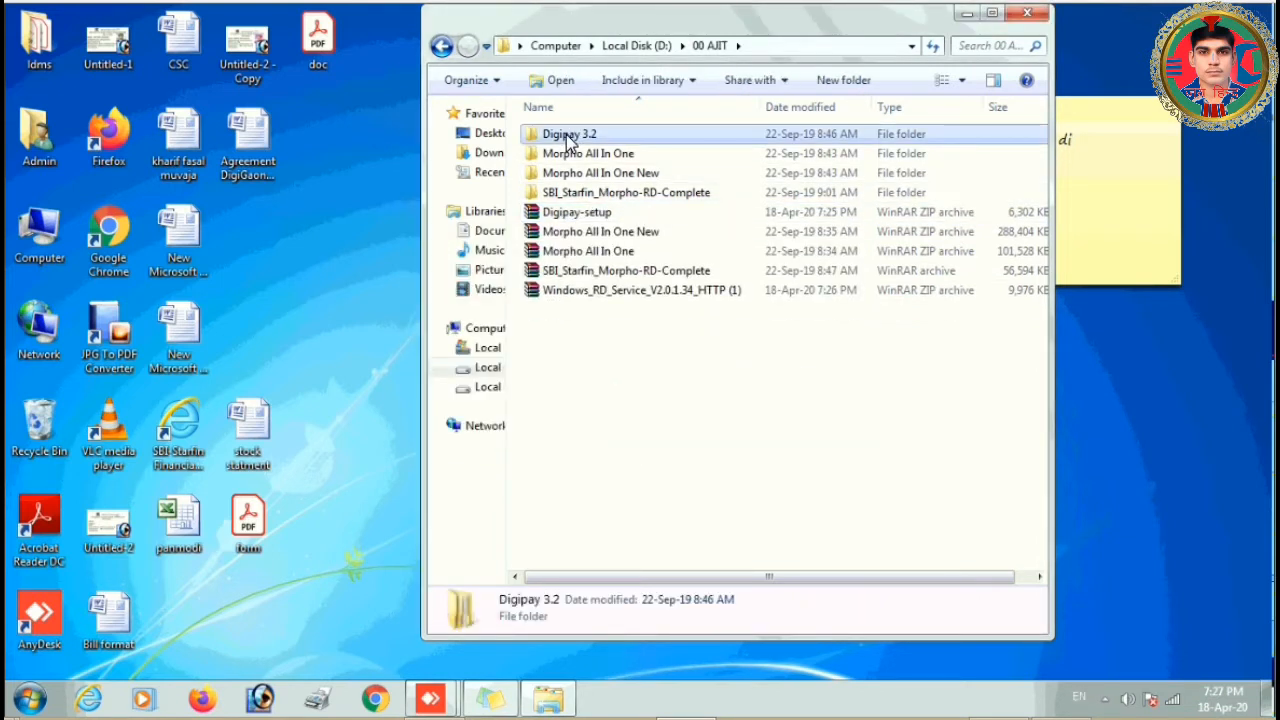
key(Delete)
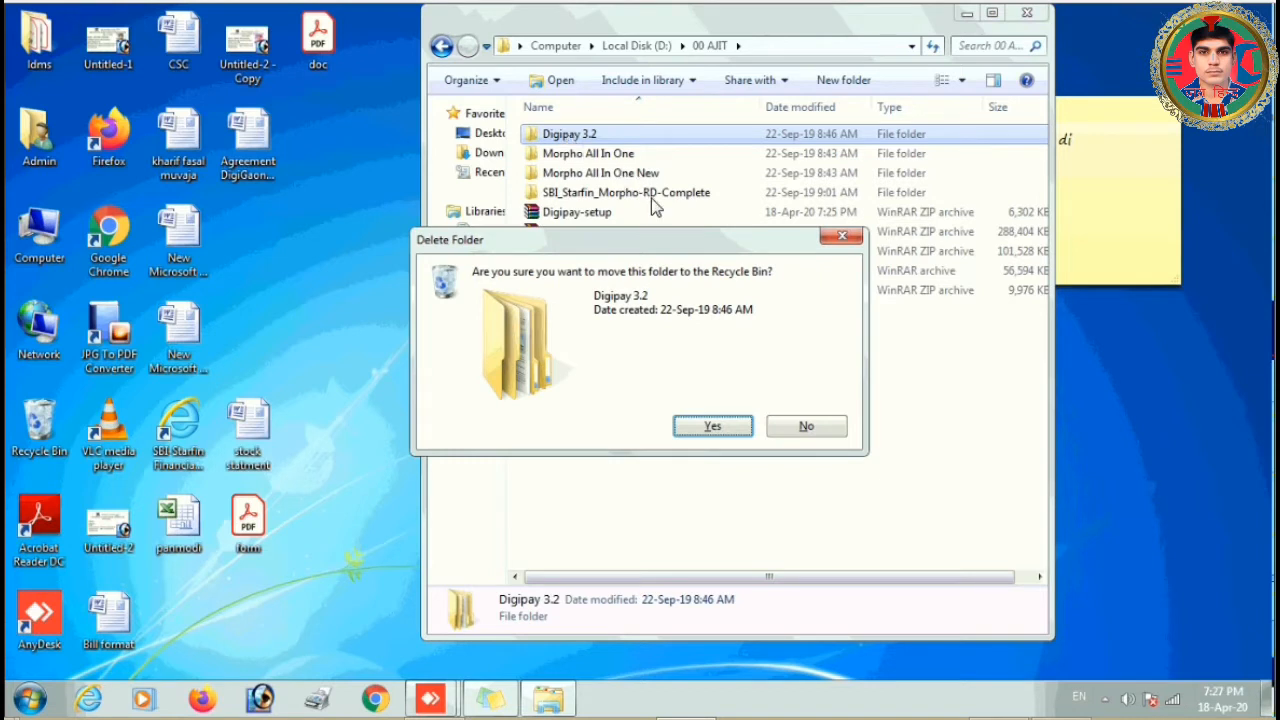
key(Return)
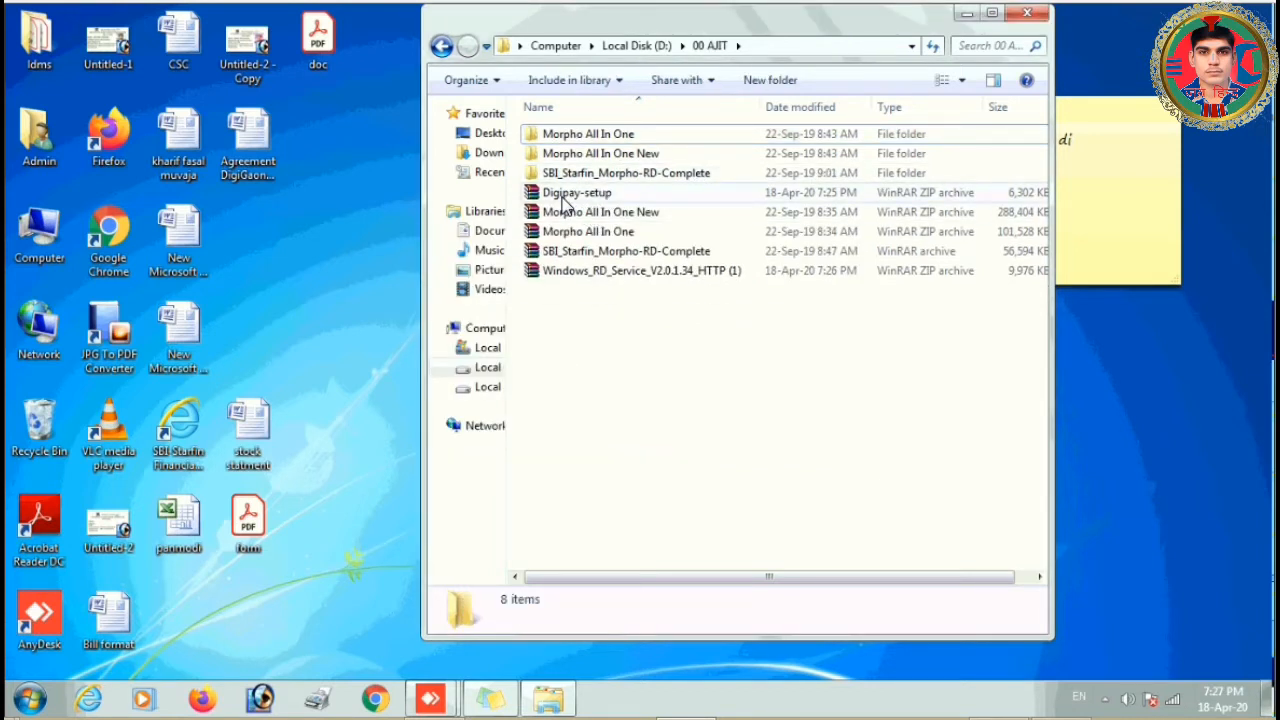
- Extract the Digipay-setup archive into a Digipay-setup subfolder with the default extraction options
right_click(562, 200)
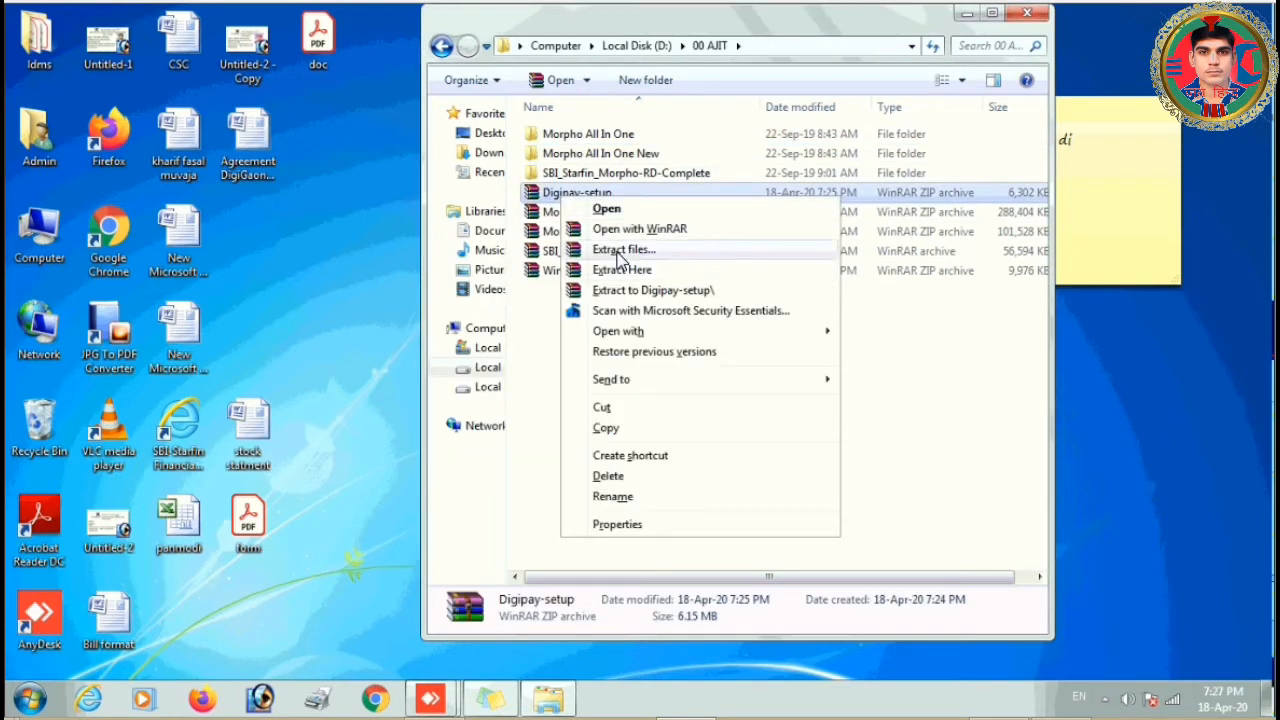
click(620, 250)
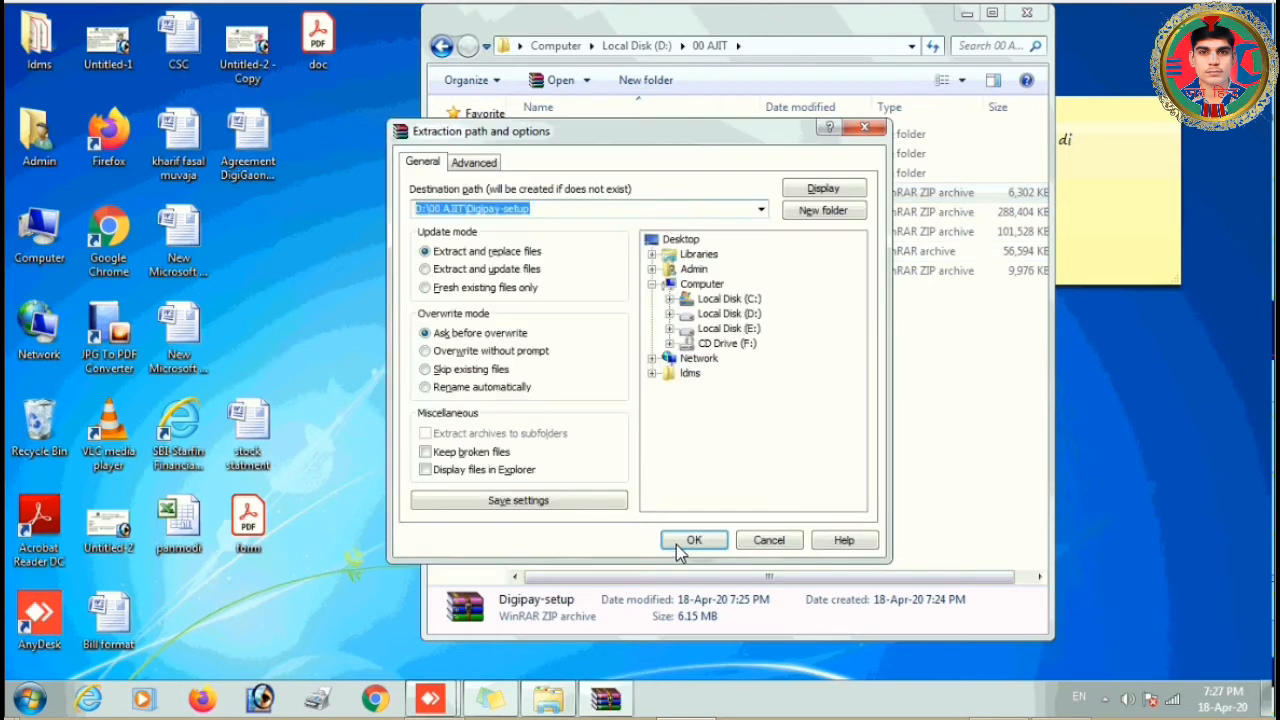
click(692, 540)
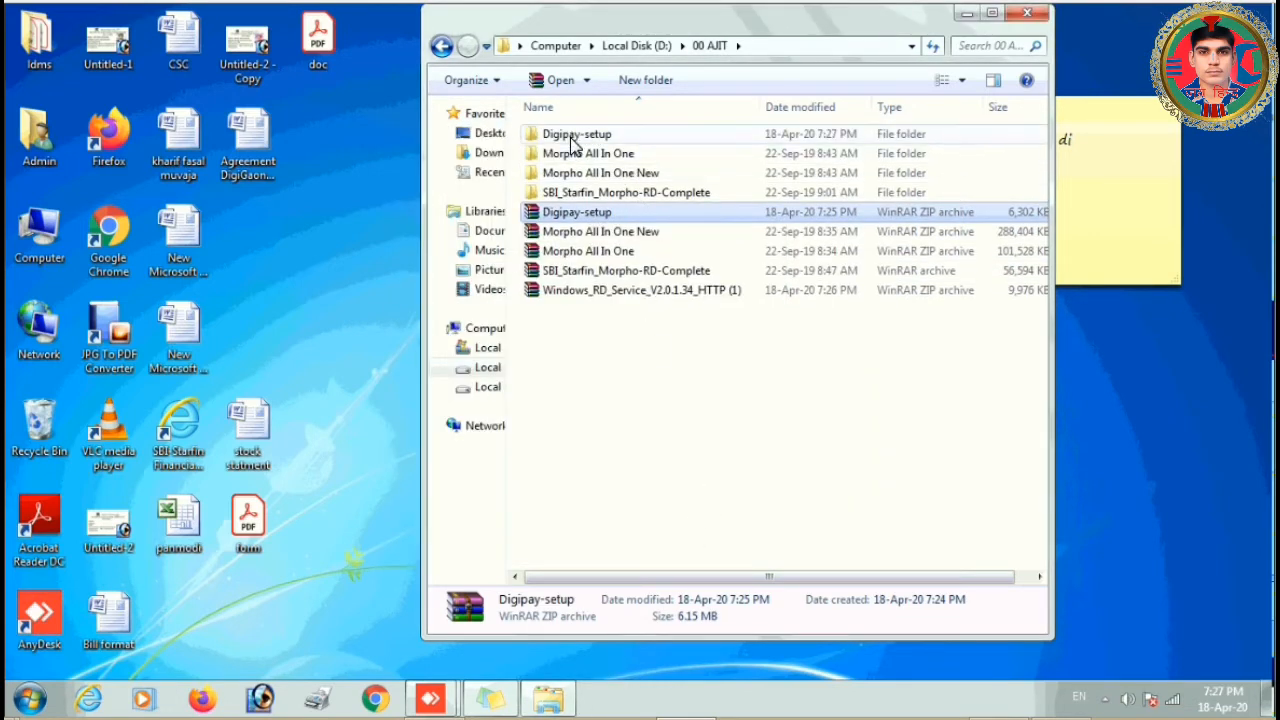
- Run DigiPay_Setup_41 as administrator from the extracted Digipay-setup folder
double_click(573, 136)
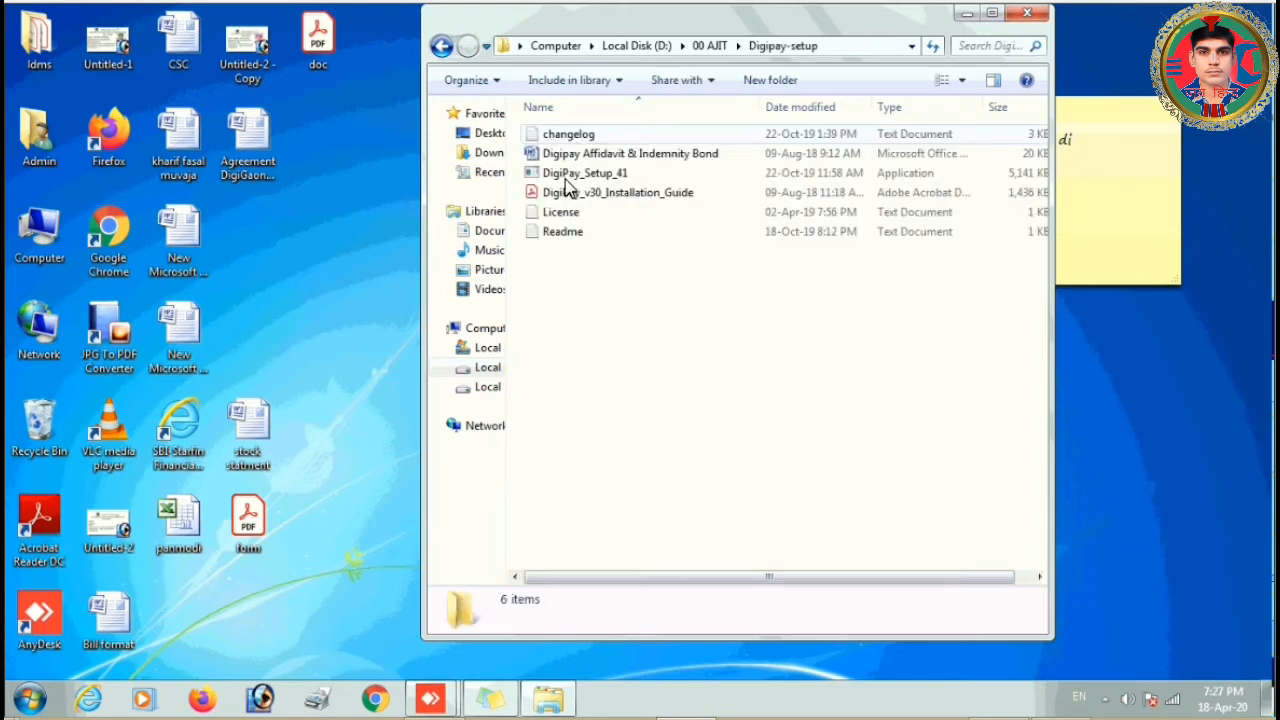
click(562, 174)
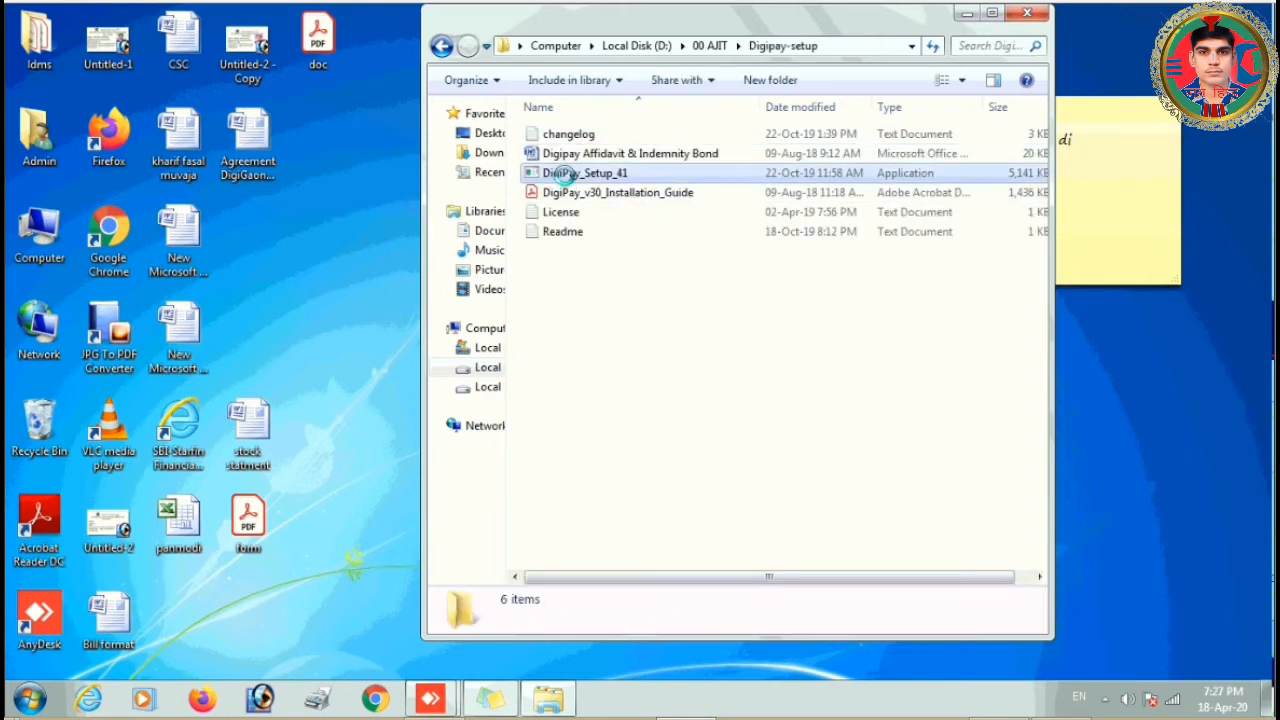
right_click(564, 176)
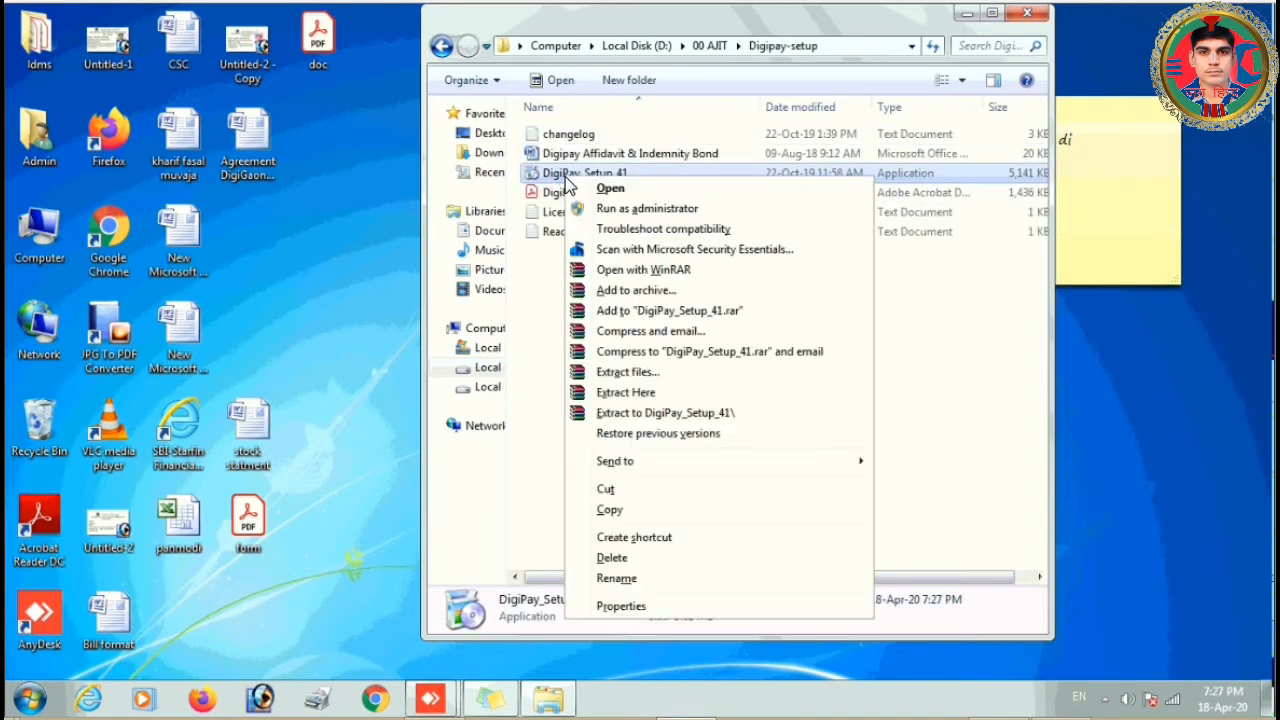
click(623, 210)
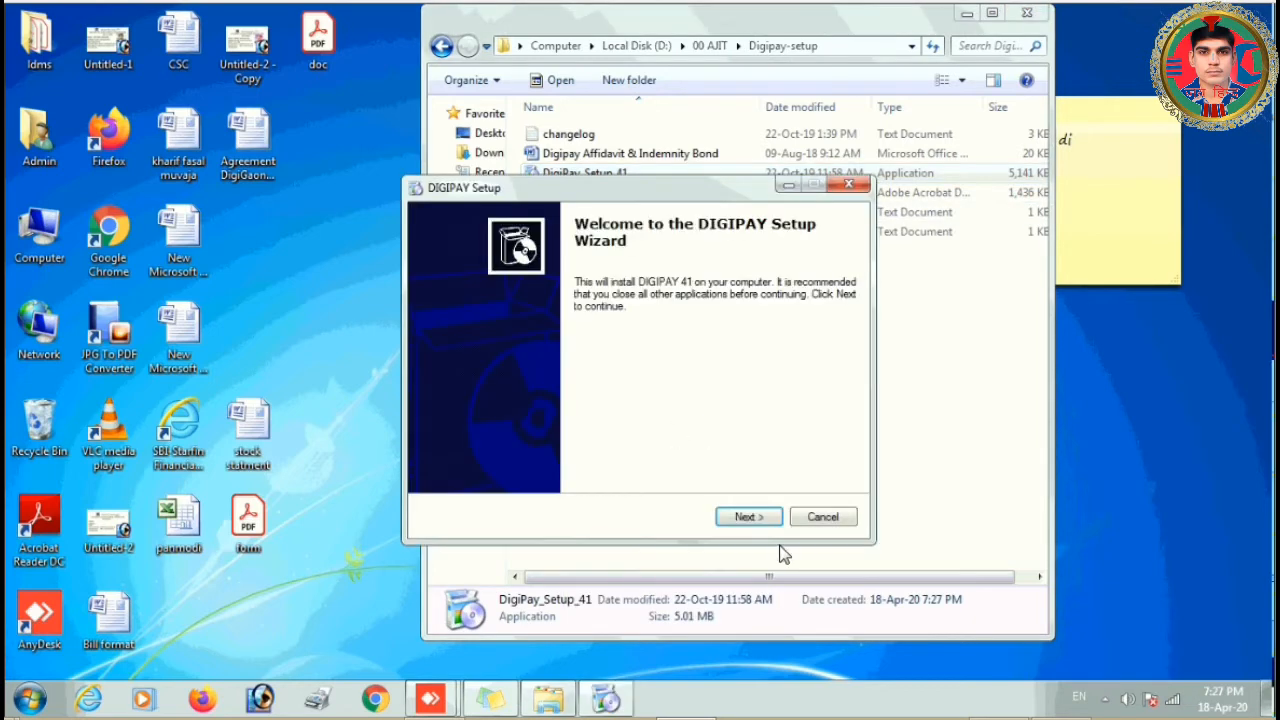
- Install DIGIPAY 41 with the default destination and Start Menu folders, then return to the parent folder of Digipay-setup
click(748, 517)
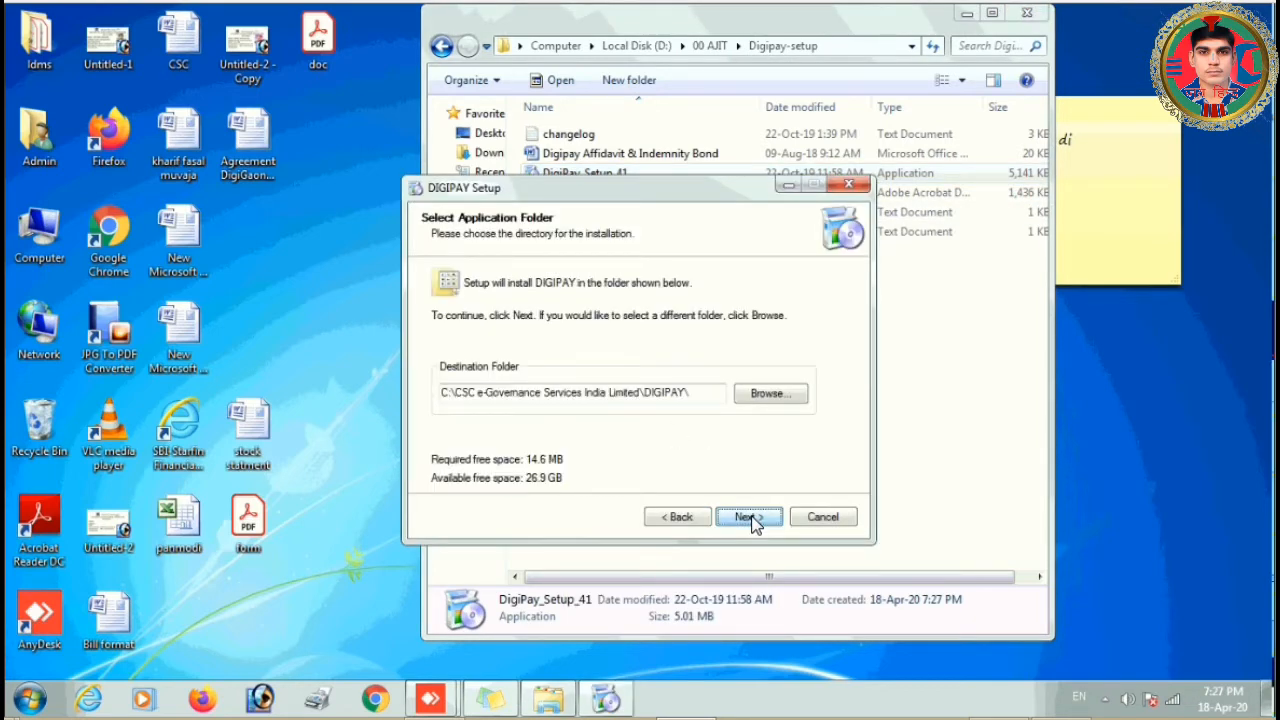
click(748, 517)
click(749, 518)
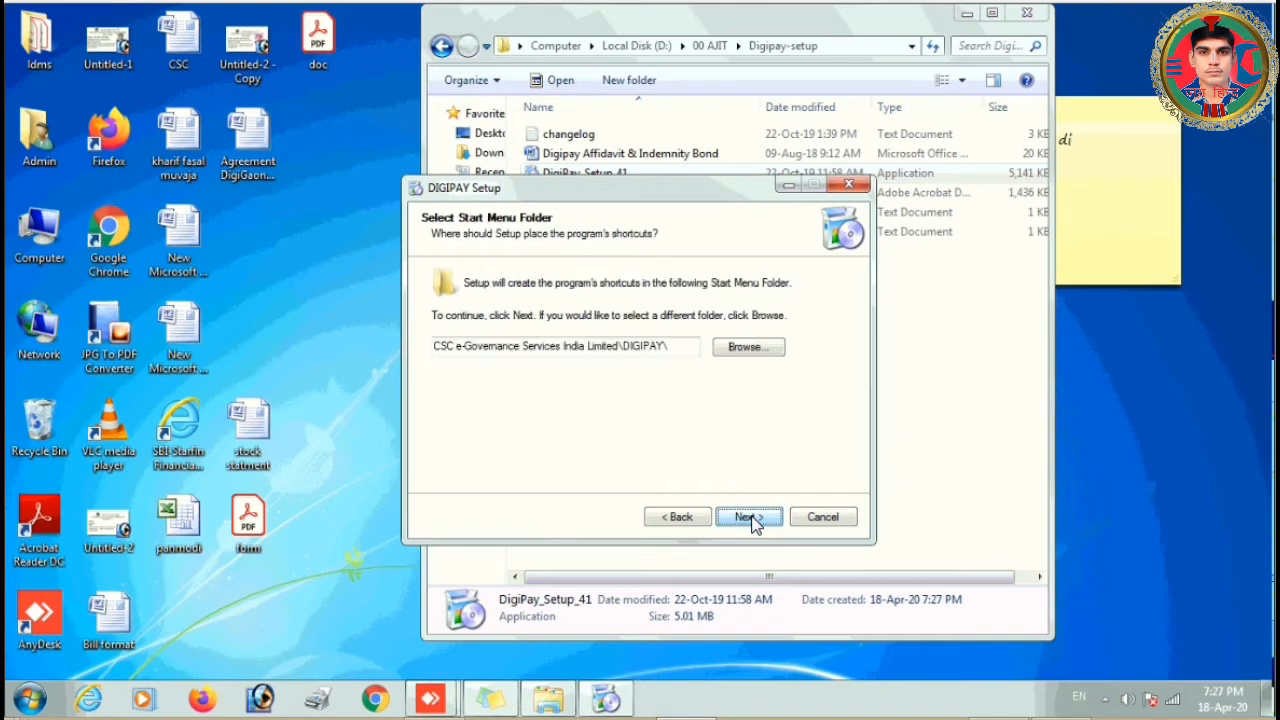
click(749, 518)
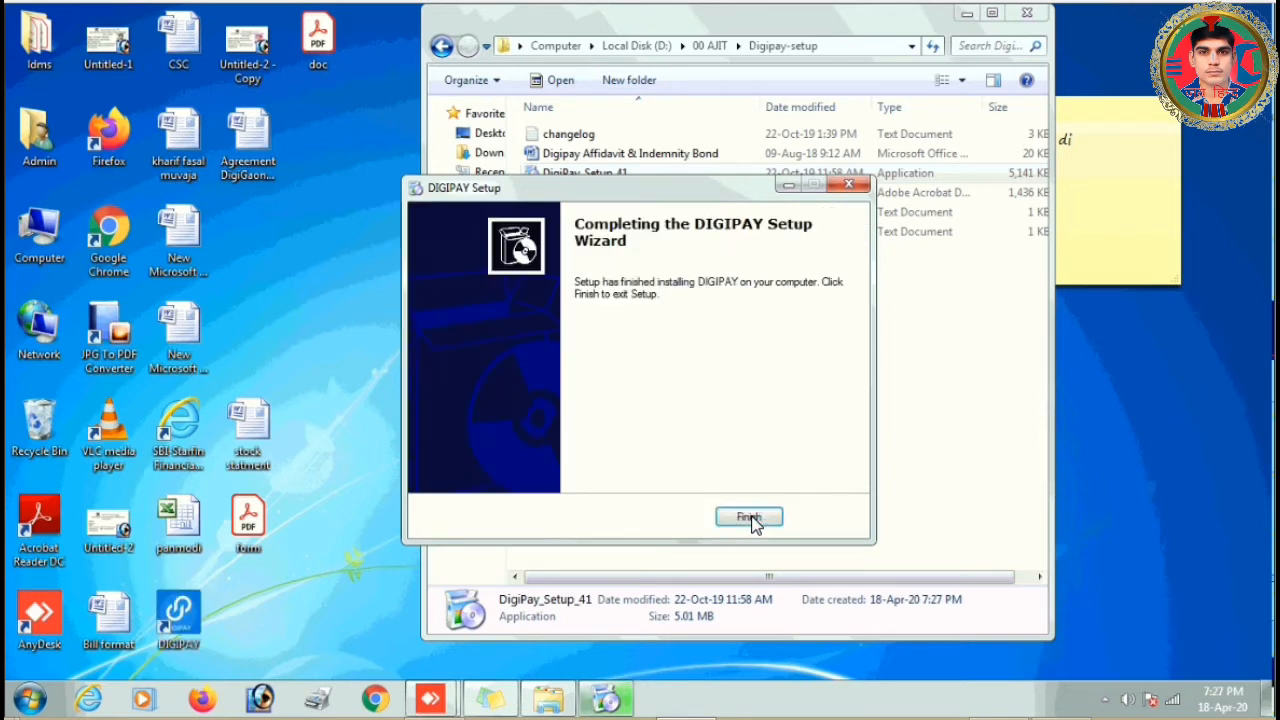
click(749, 518)
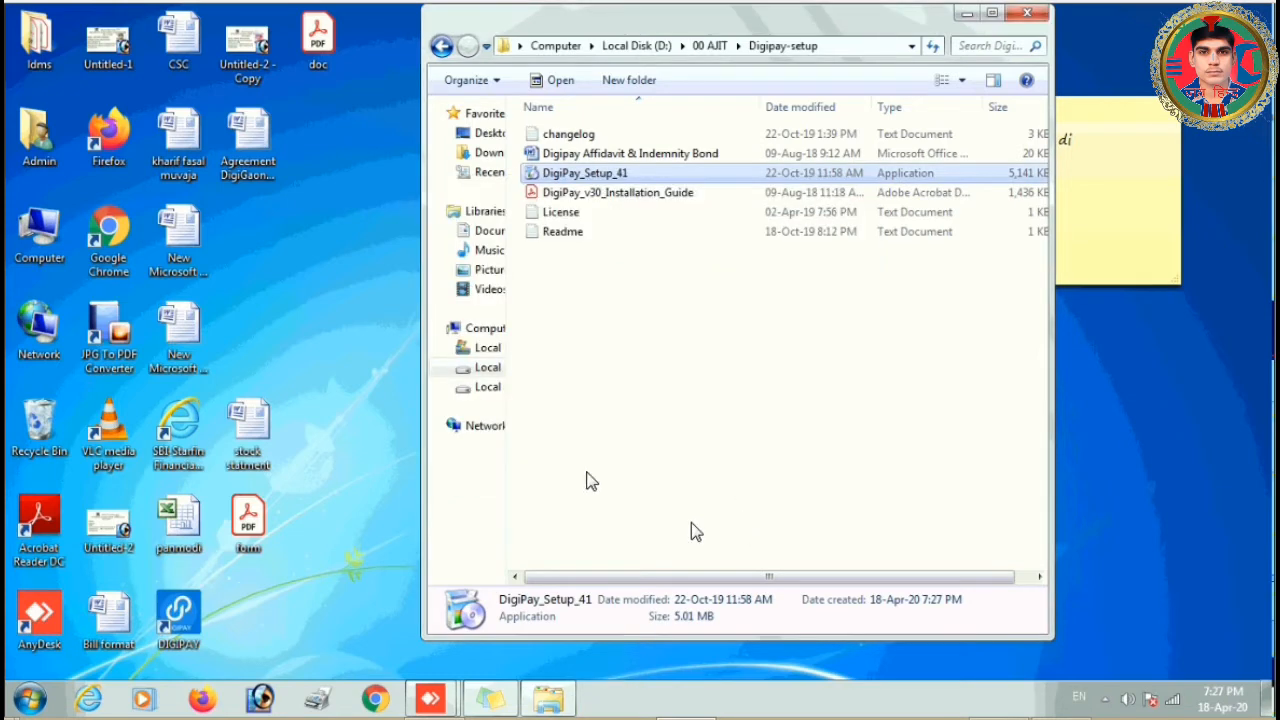
click(712, 46)
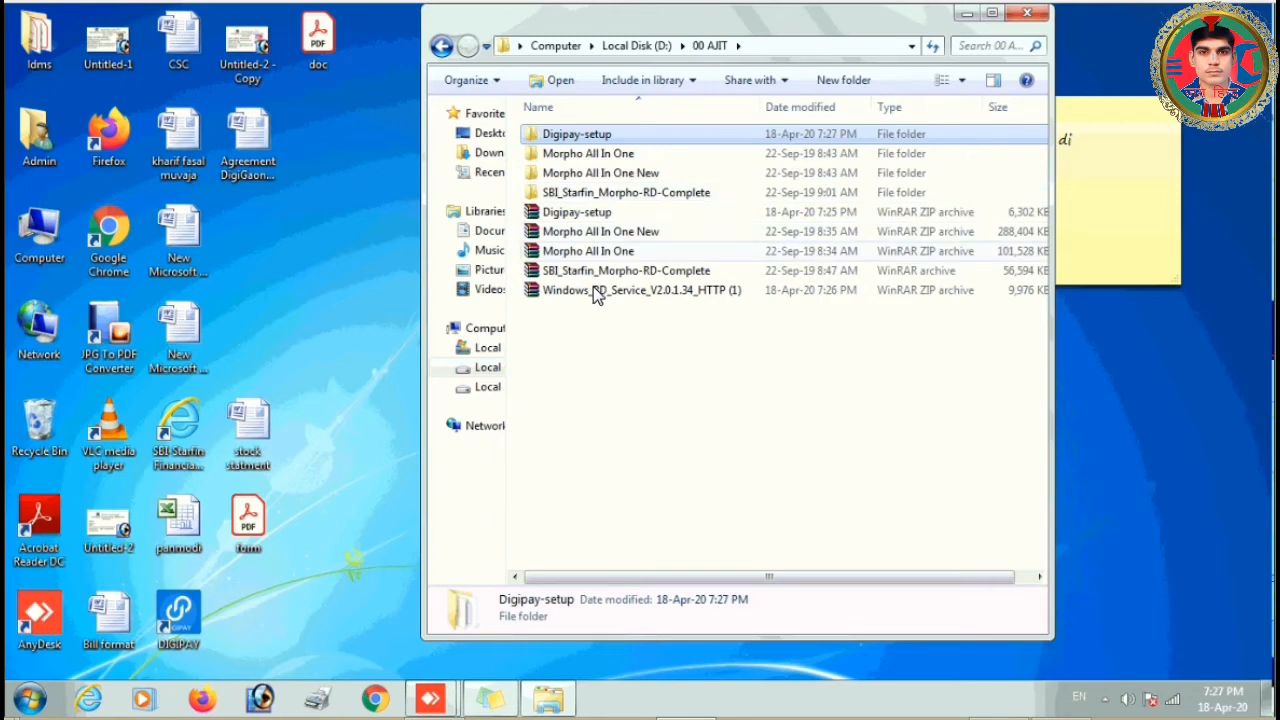
- Extract the Windows_RD_Service_V2.0.1.34_HTTP (1) archive into its own subfolder with the default extraction options
click(596, 290)
right_click(596, 290)
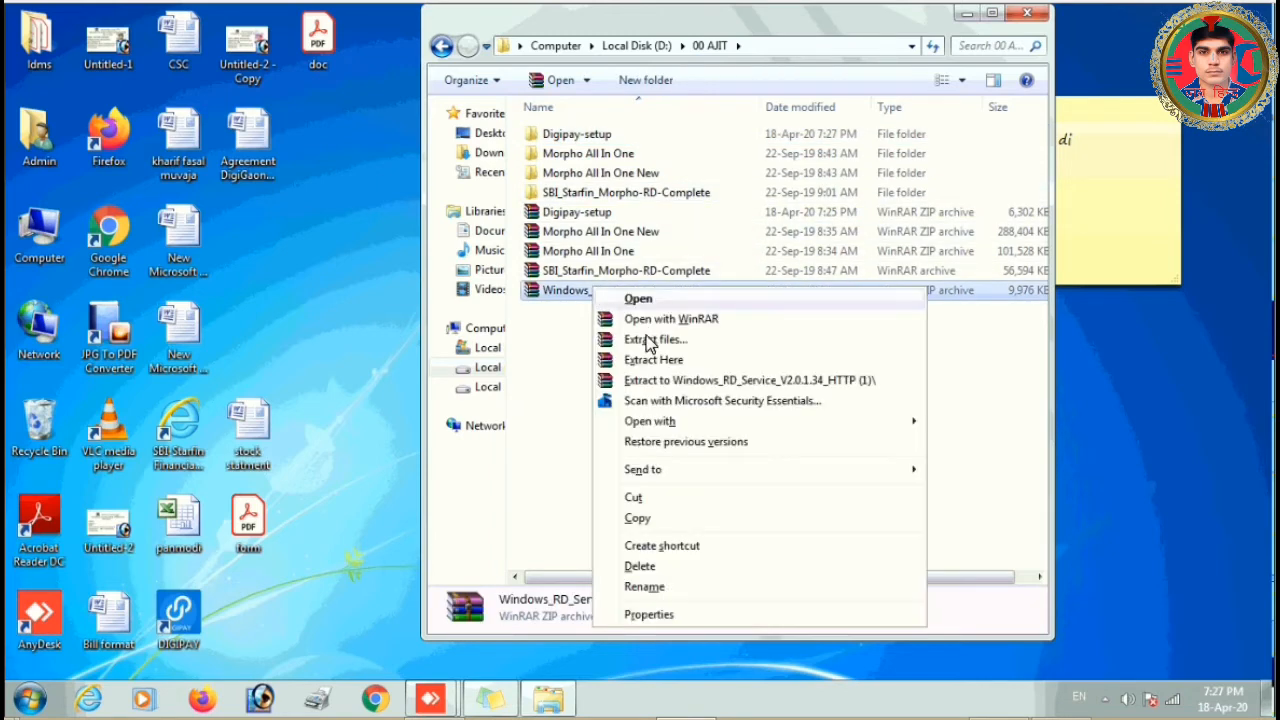
click(645, 340)
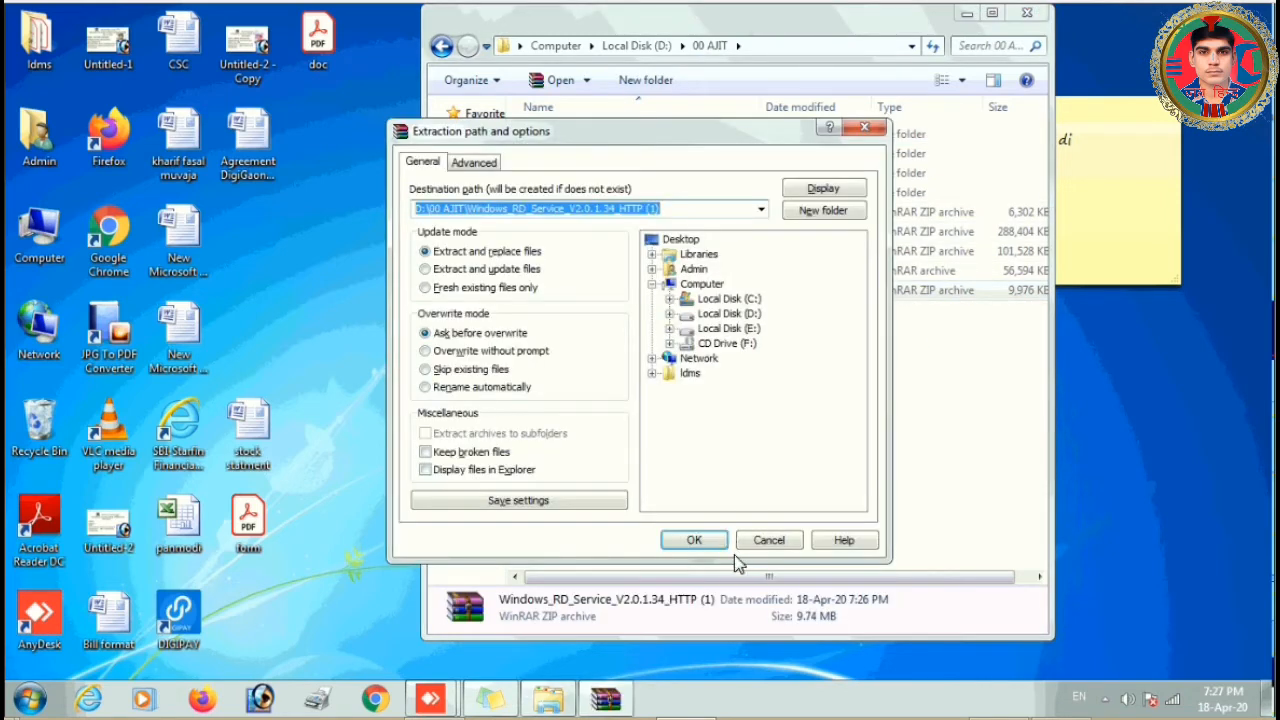
click(694, 540)
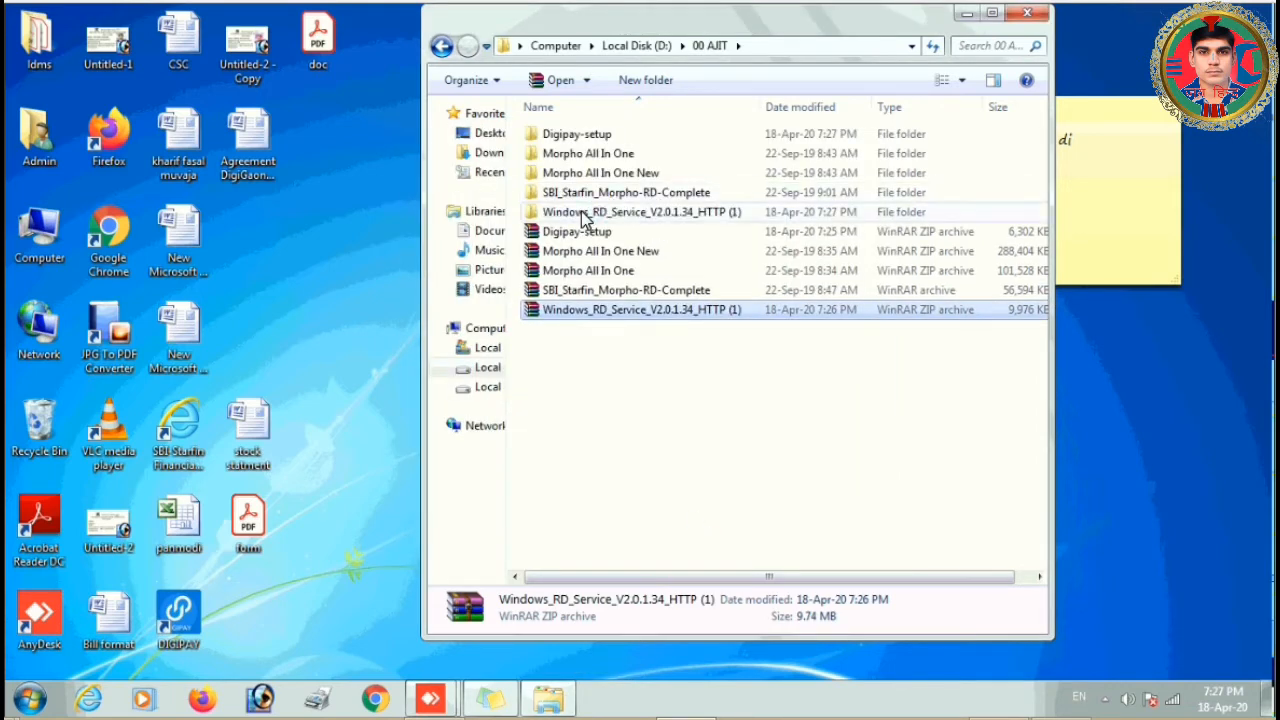
- Run Common_RD_Setup_HTTP-2.0.1.34 as administrator from the extracted Windows RD Service V2.0.1.34_HTTP folder
double_click(585, 216)
double_click(560, 143)
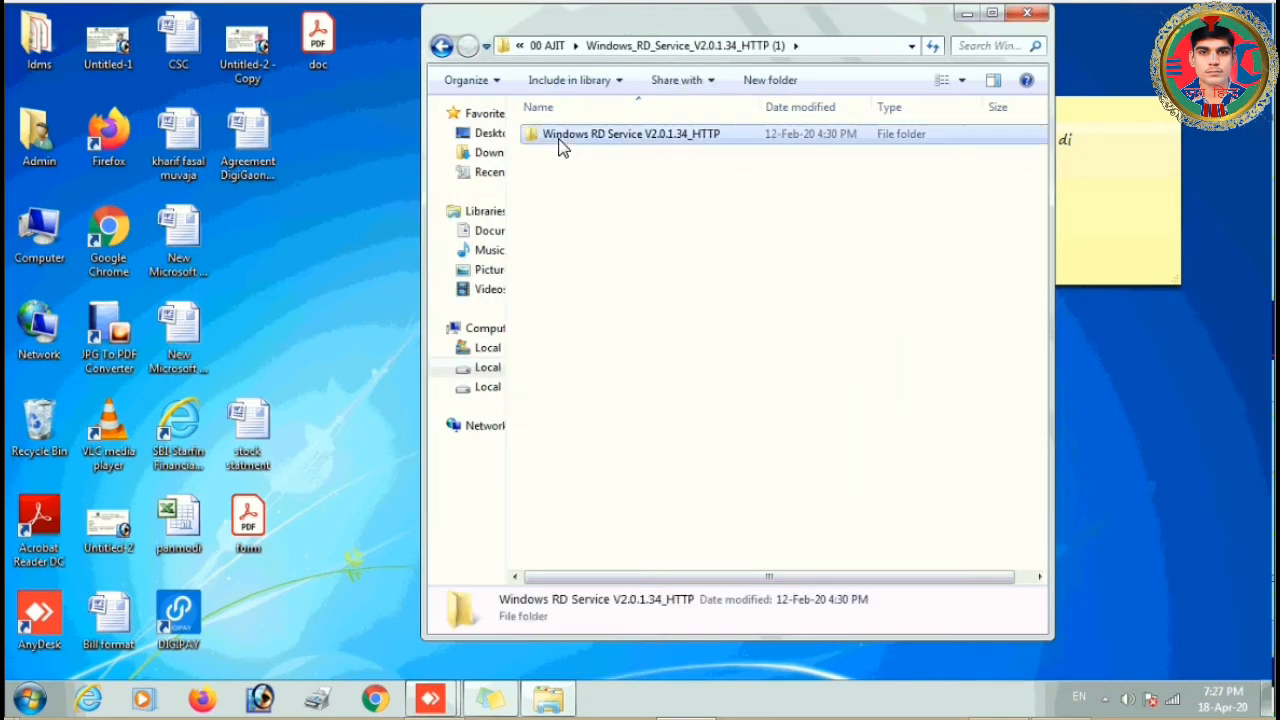
right_click(570, 140)
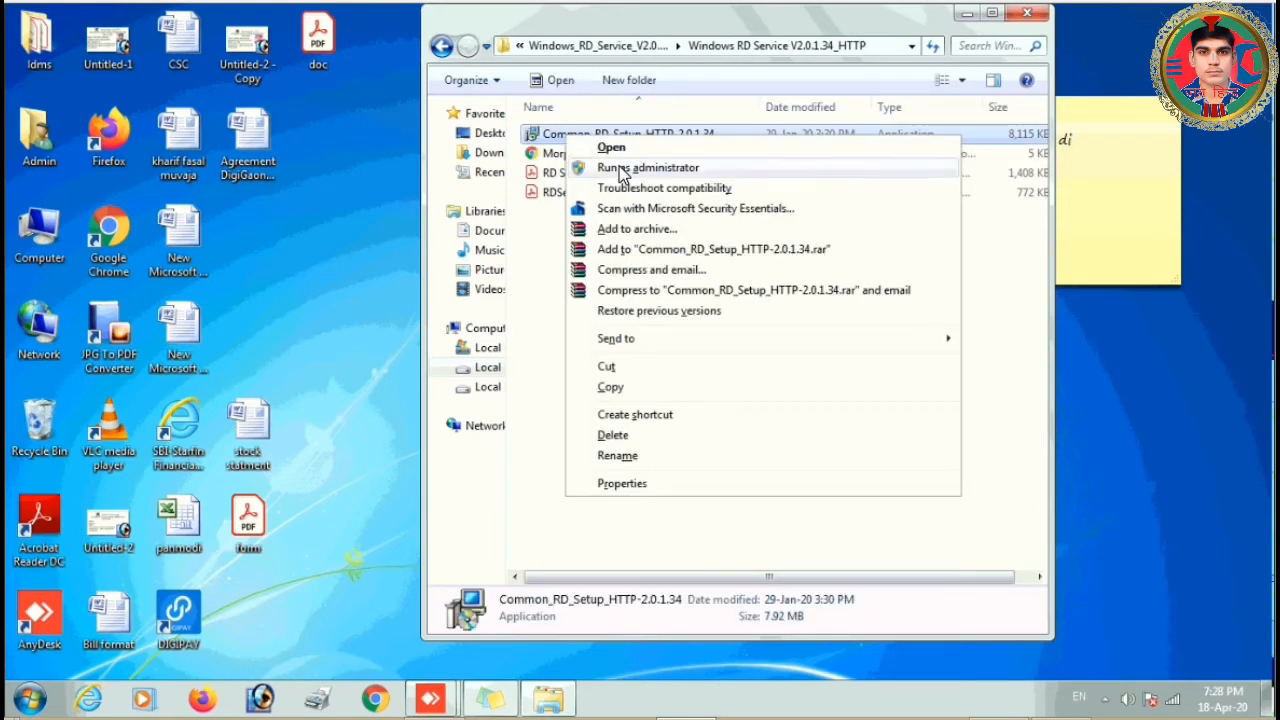
click(622, 169)
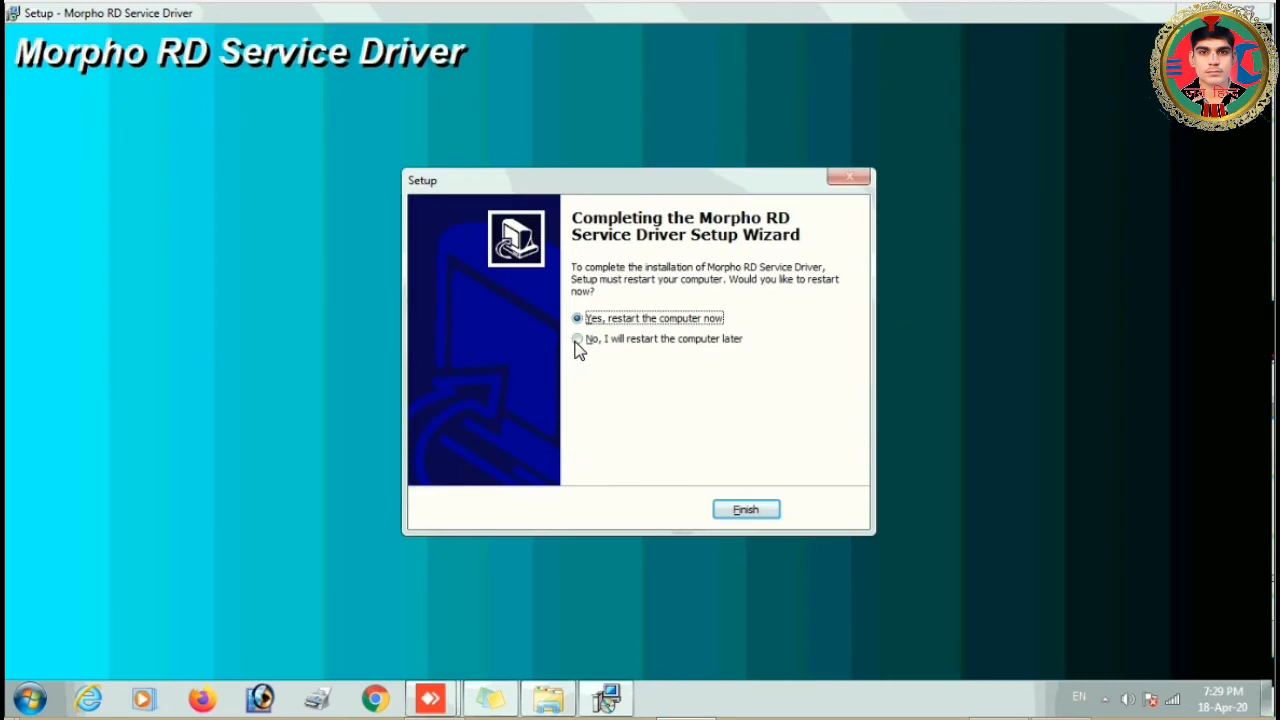
- Finish the Morpho RD Service Driver setup with the option to restart the computer later, and close the folder window
key(Down)
click(748, 512)
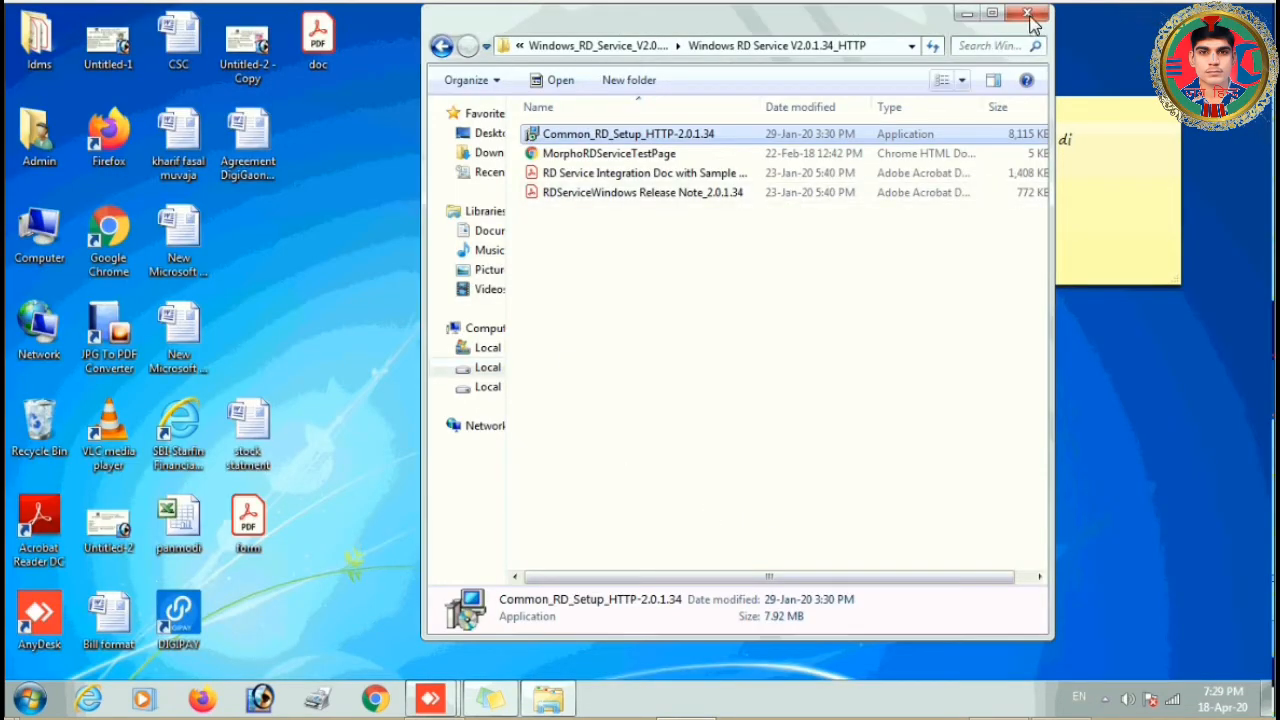
click(1027, 13)
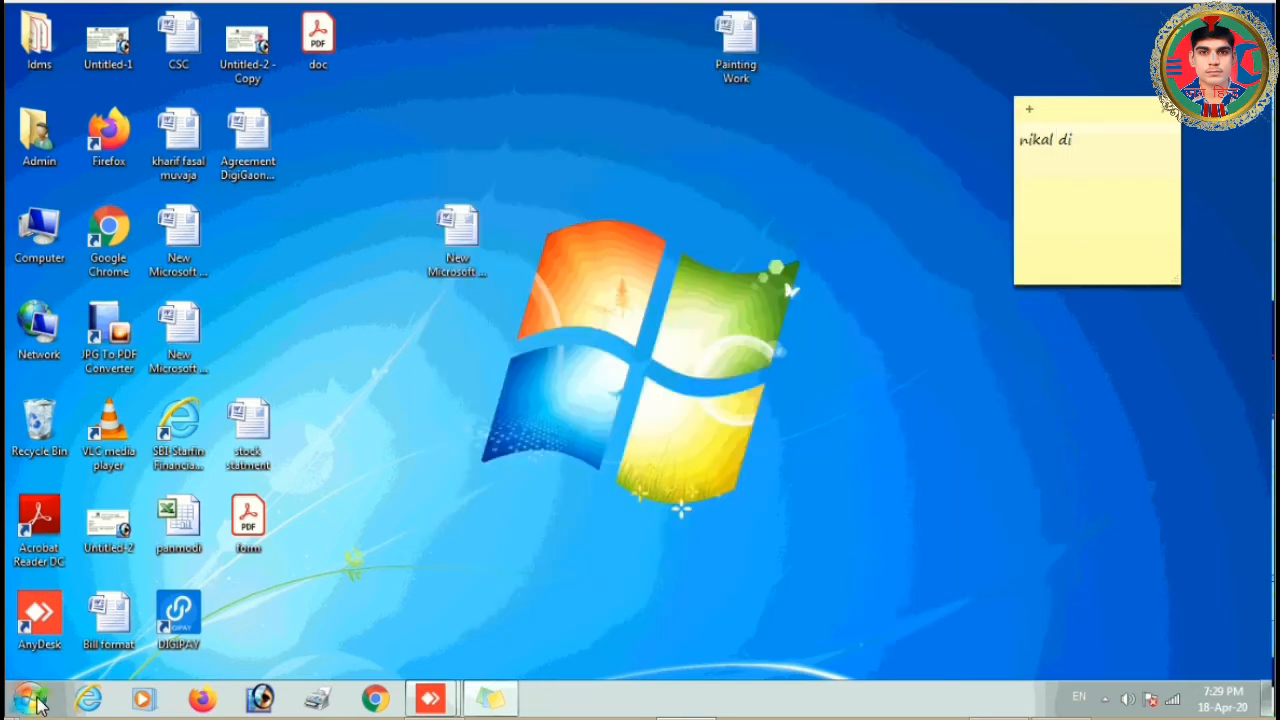
- Find the Windows Services console by searching for "service" and open the properties of Morpho RD Service
click(32, 700)
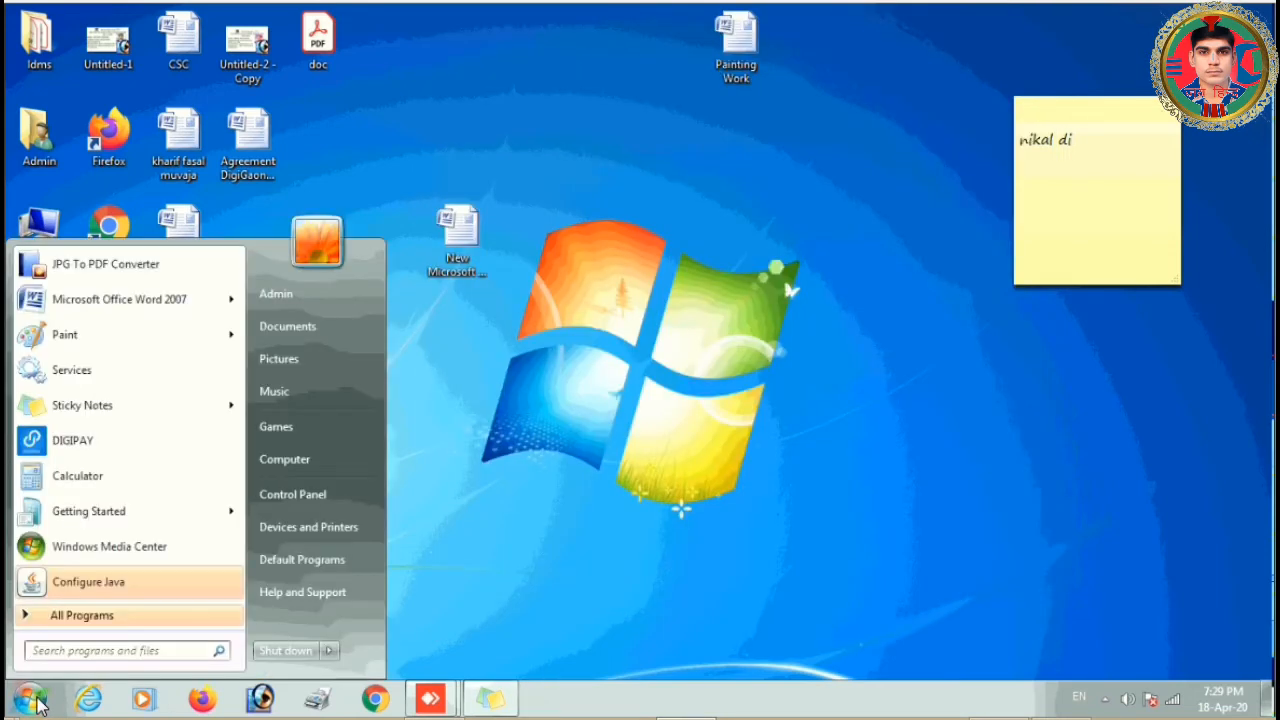
text(service)
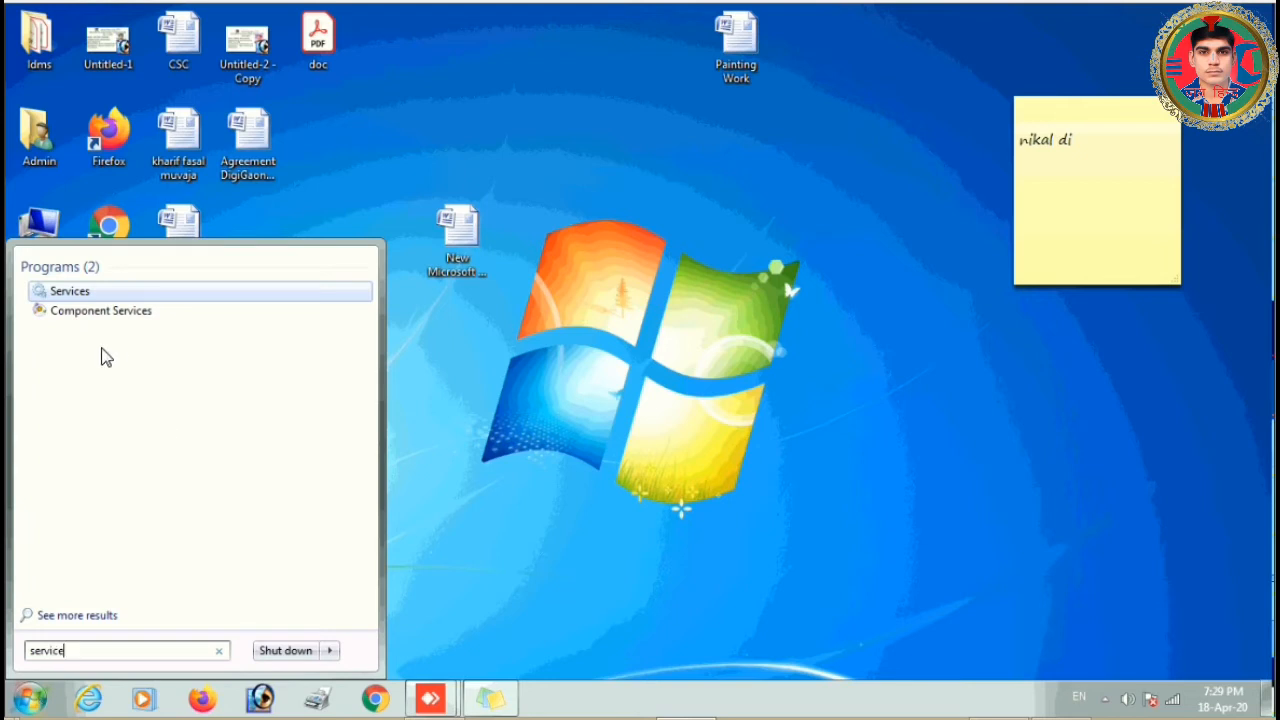
click(67, 298)
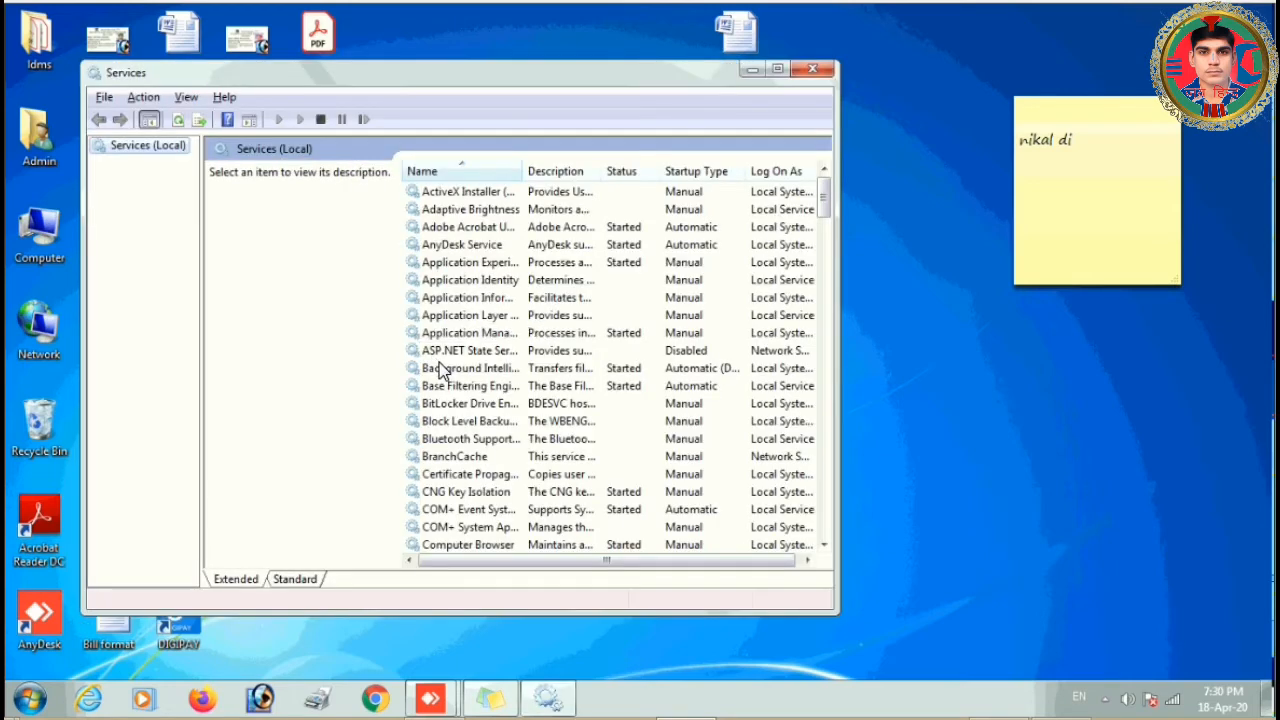
click(440, 368)
key(m)
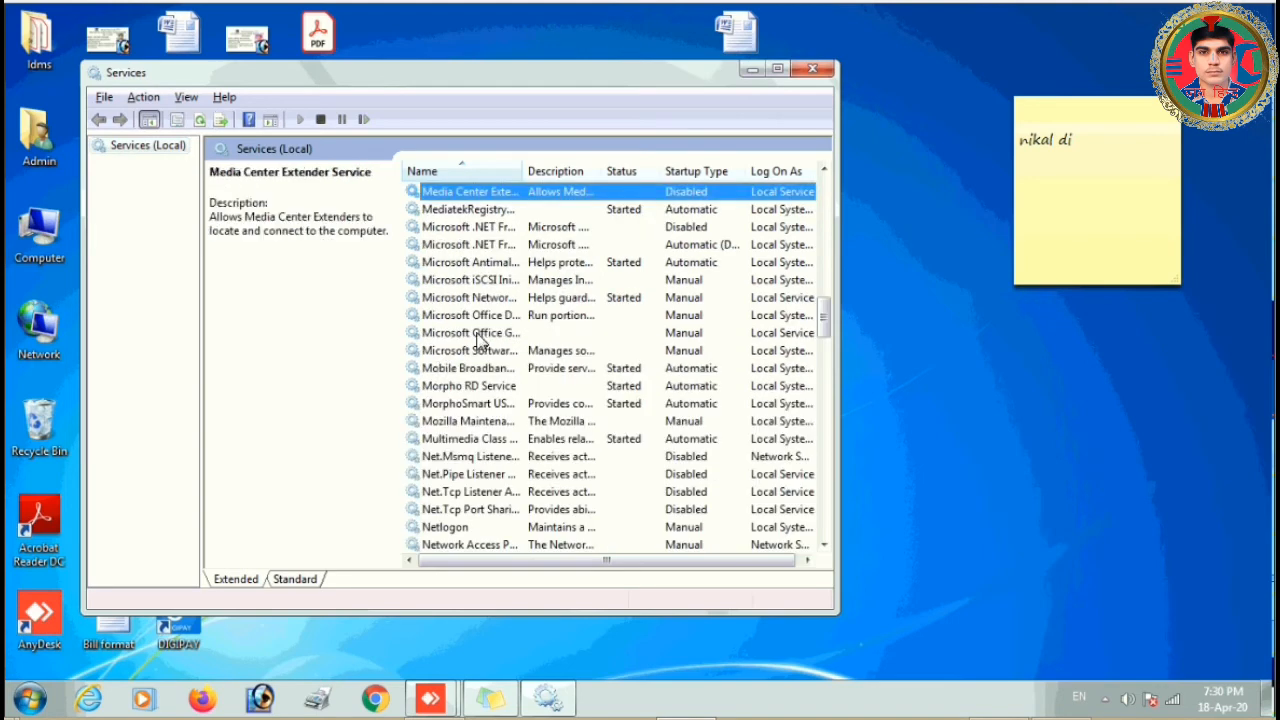
click(478, 393)
right_click(478, 390)
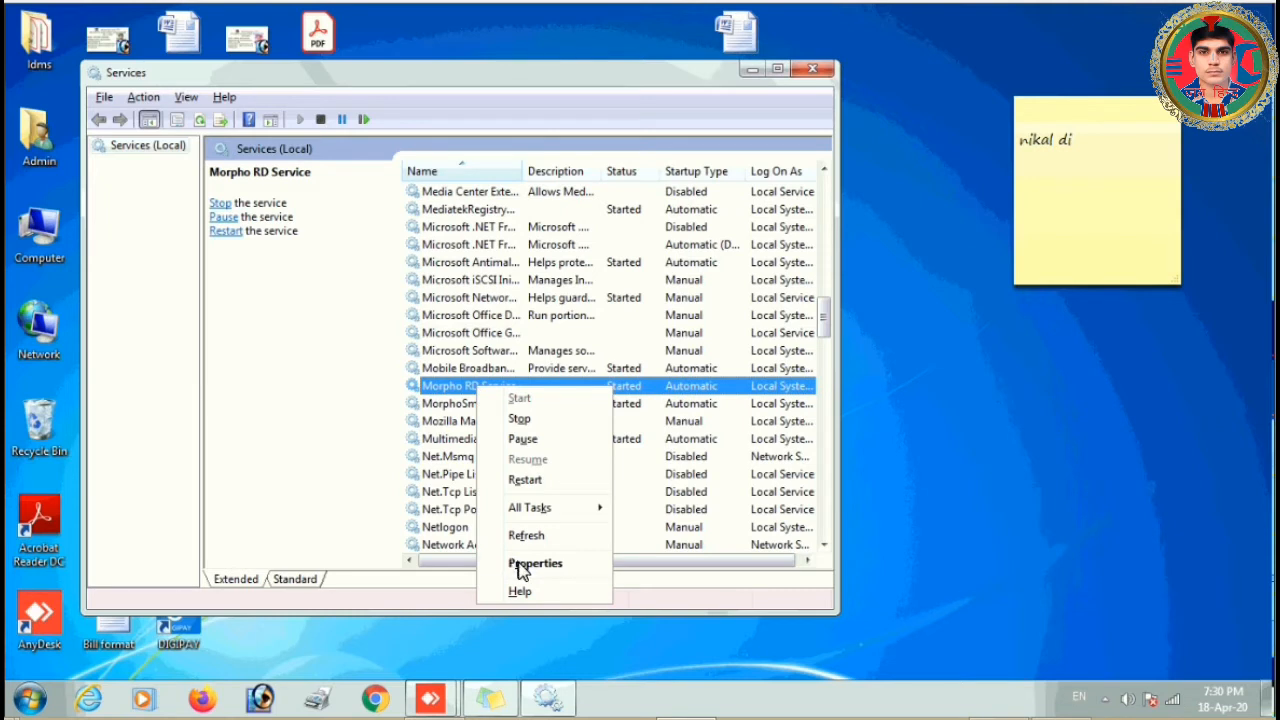
click(522, 565)
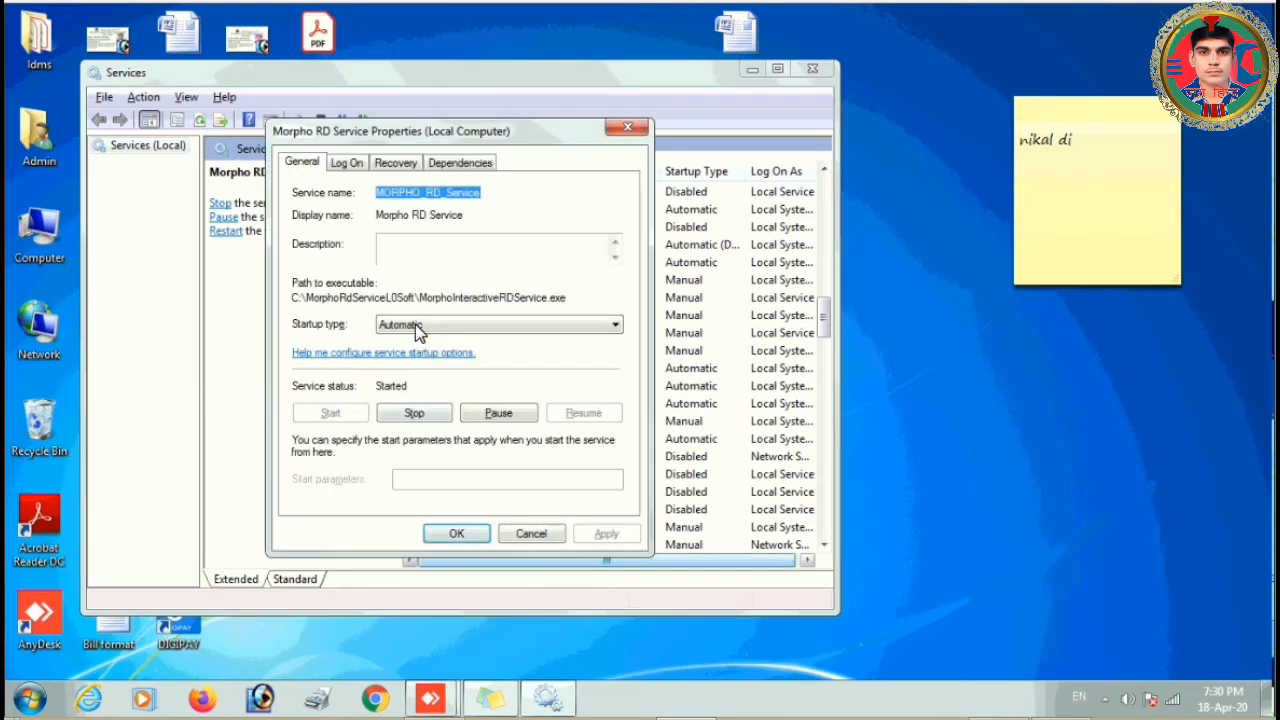
- Set the Morpho RD Service startup type to Disabled, stop the service, and close the Services console
click(418, 326)
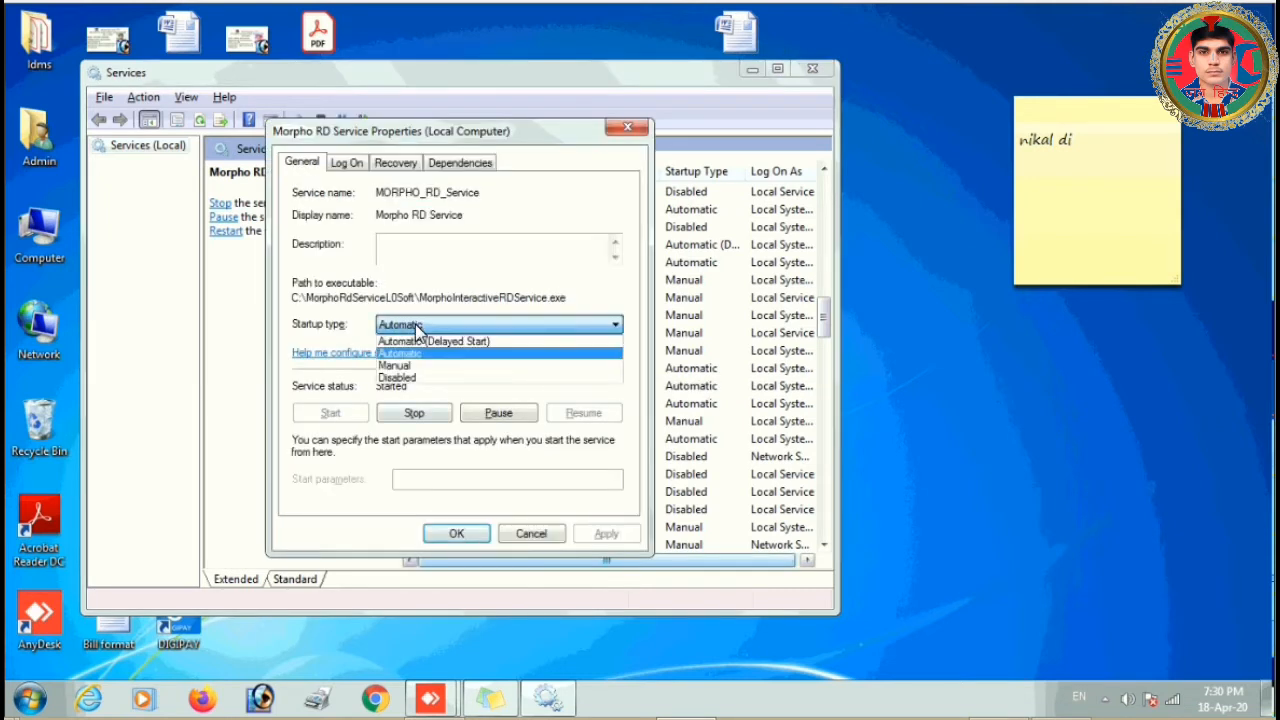
click(410, 379)
click(427, 416)
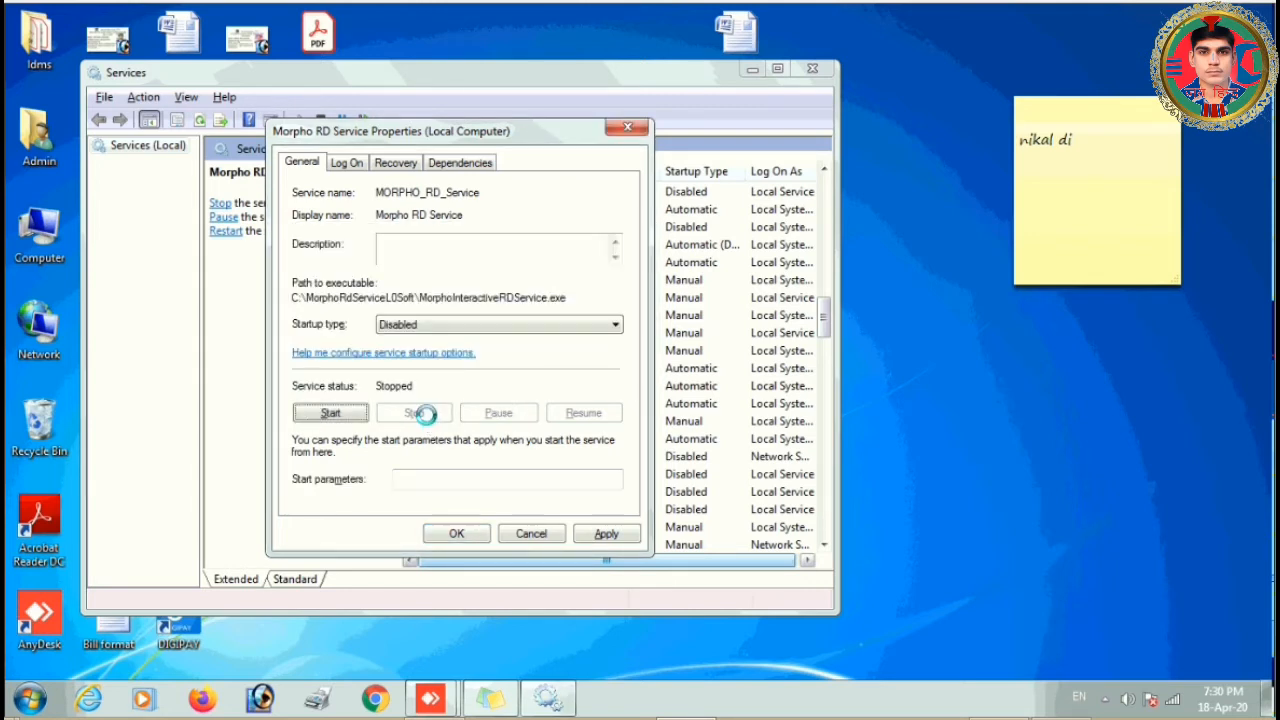
click(459, 534)
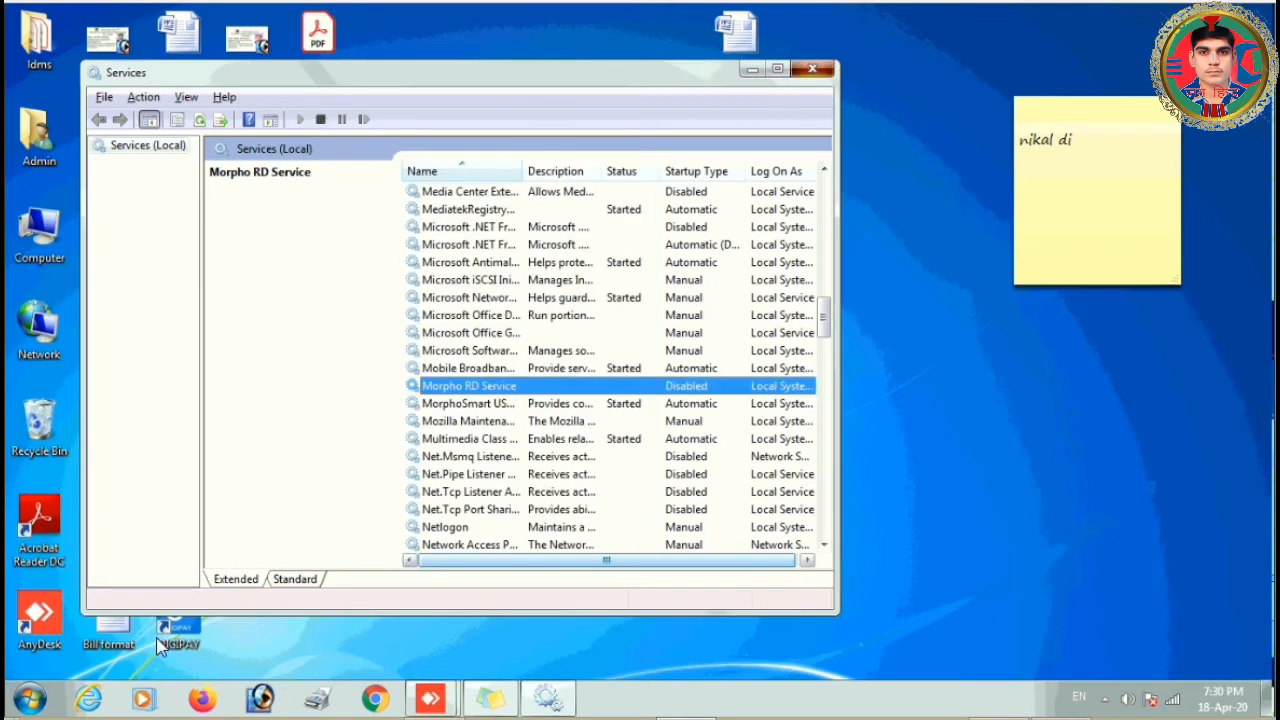
click(818, 72)
- Restart the computer
click(30, 699)
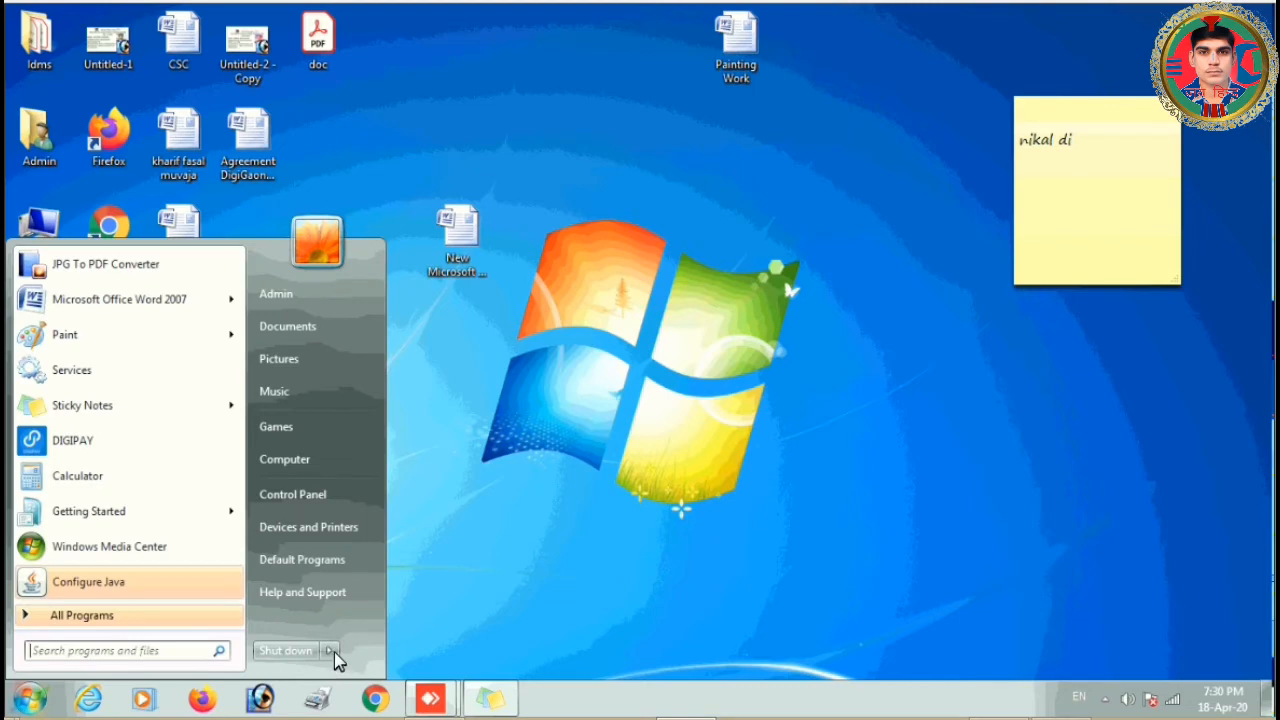
mouse_move(334, 650)
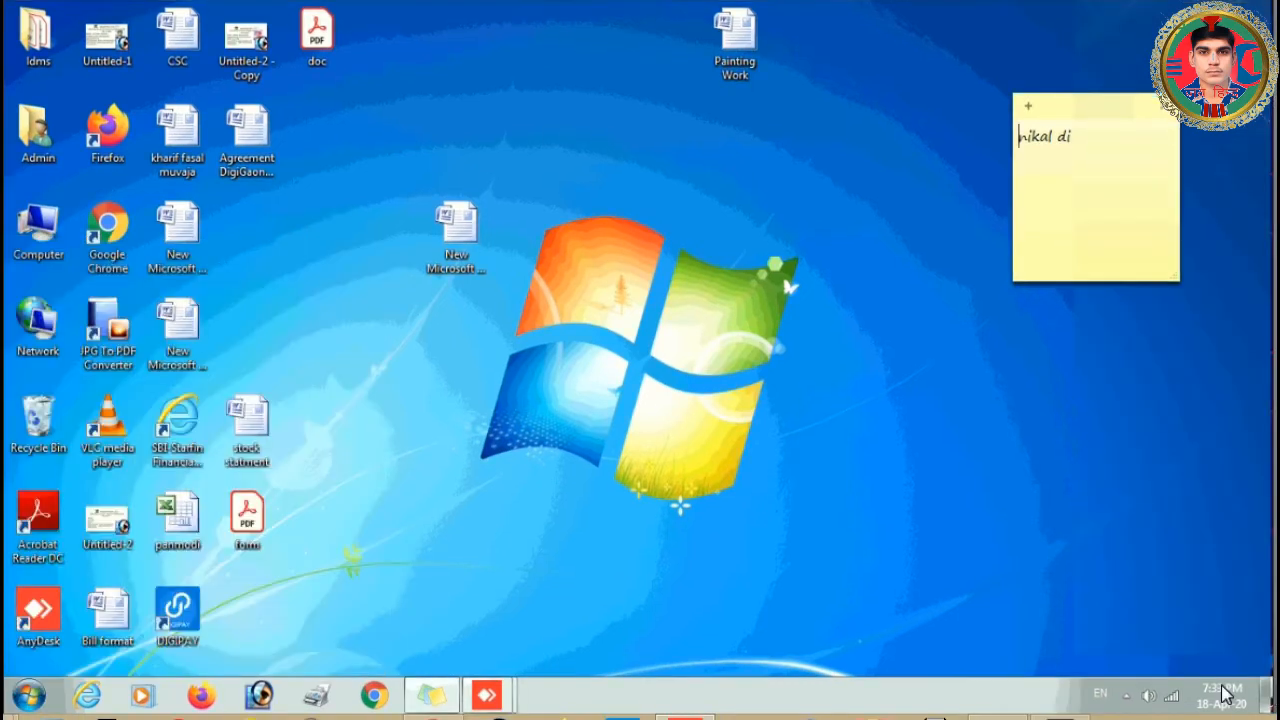
- Synchronize the system clock with the Internet time server time.windows.com and save the date and time settings
click(1222, 695)
click(1012, 641)
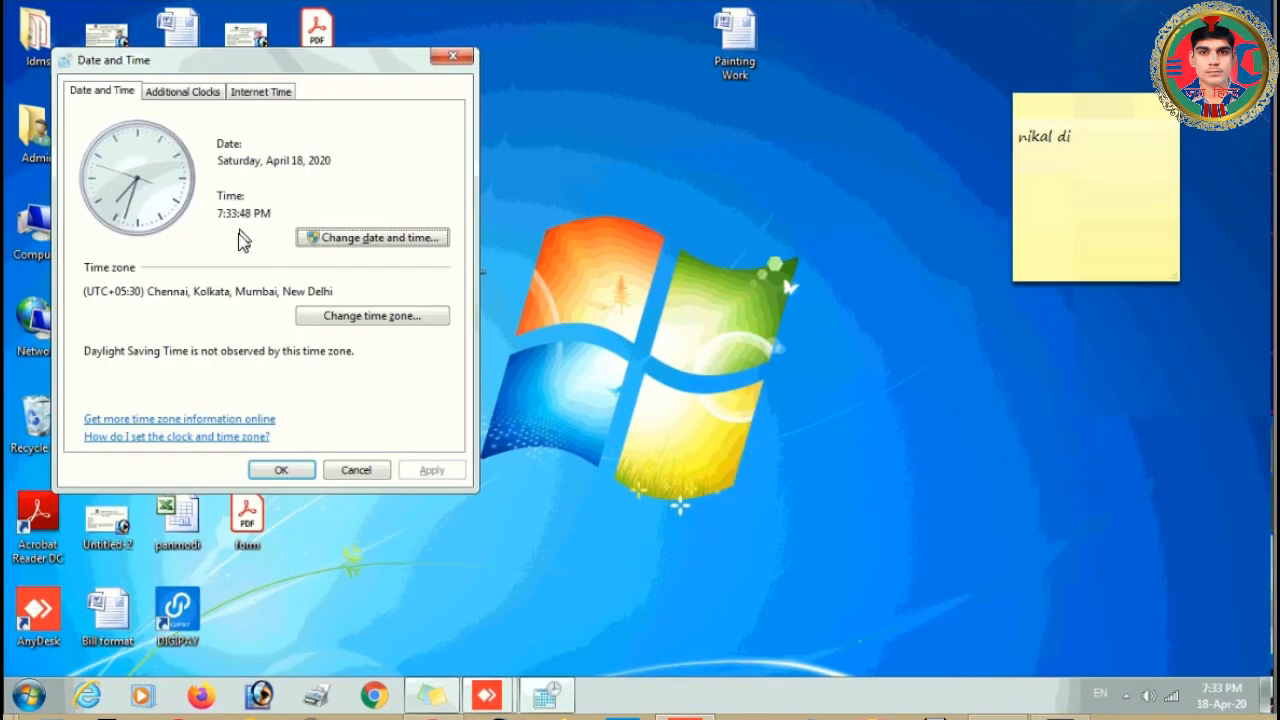
click(285, 95)
click(376, 313)
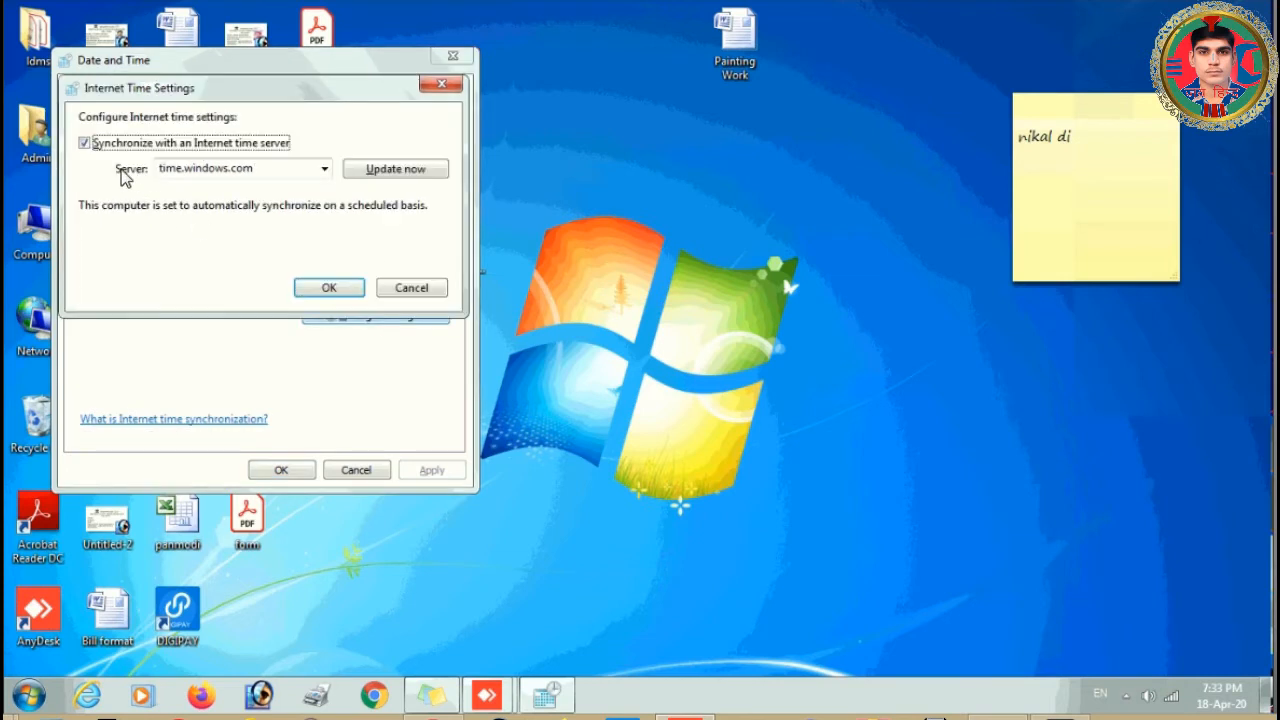
click(88, 143)
click(86, 143)
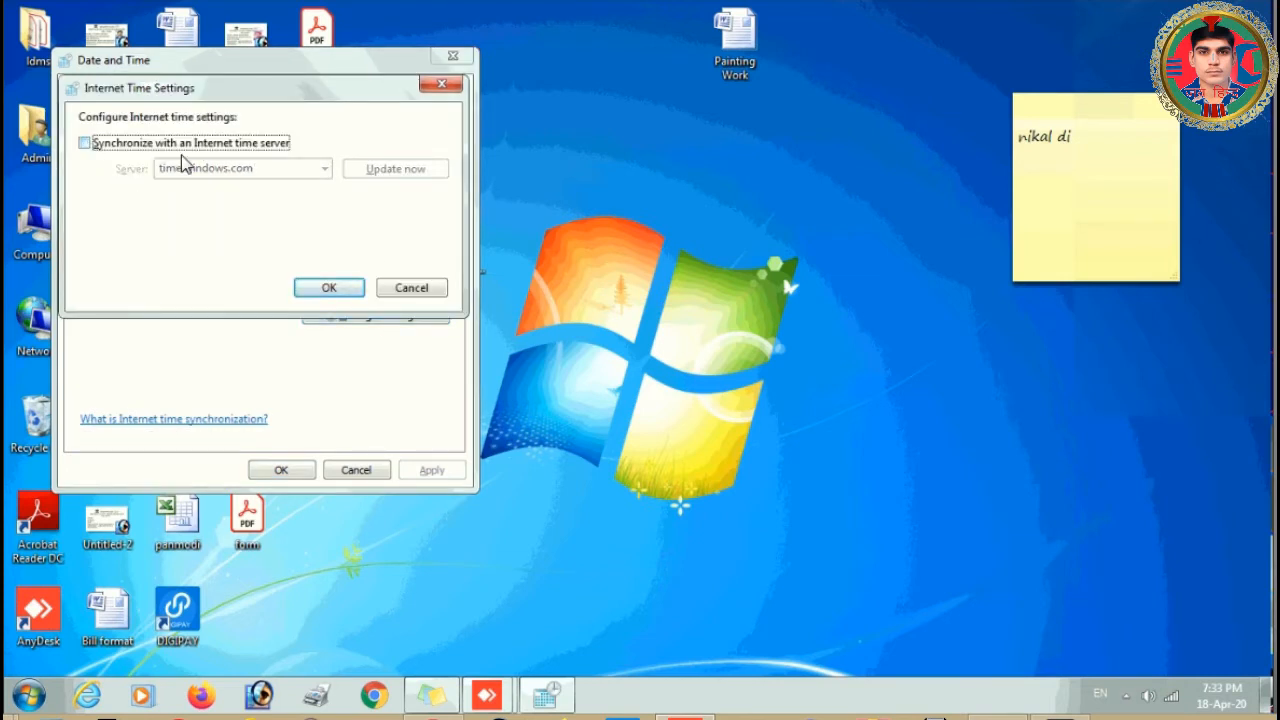
click(403, 171)
click(340, 287)
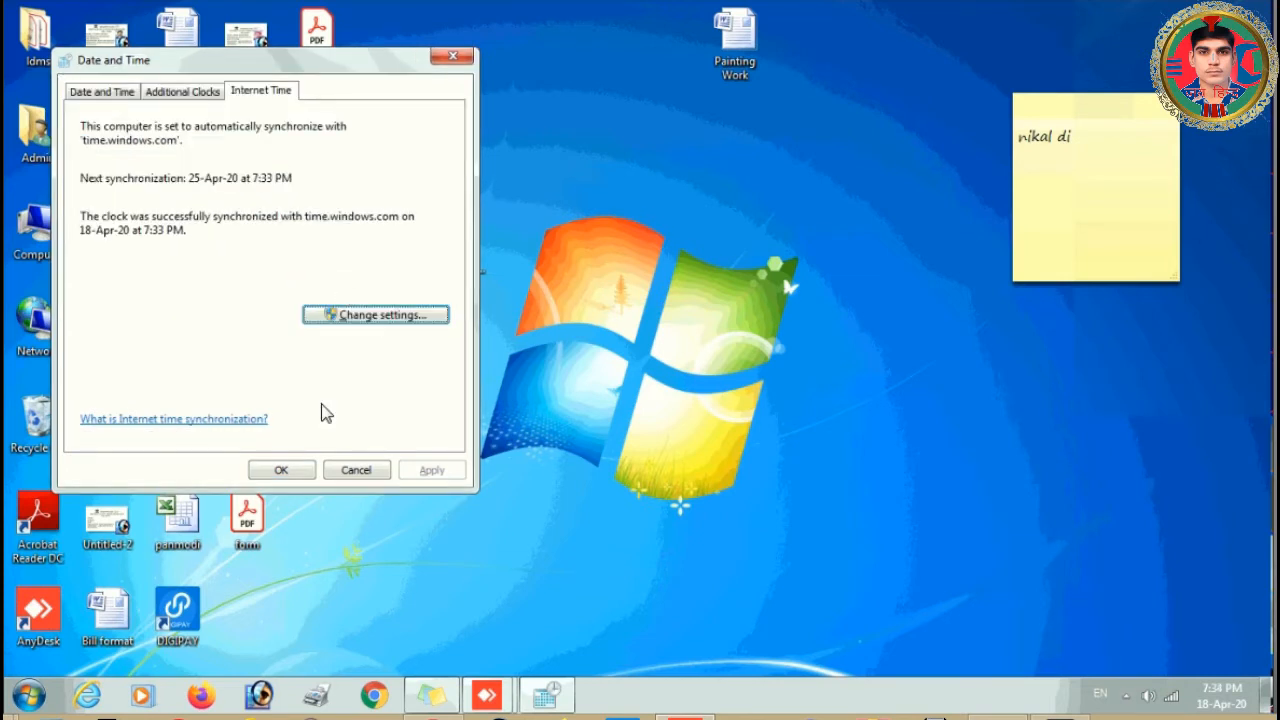
click(280, 471)
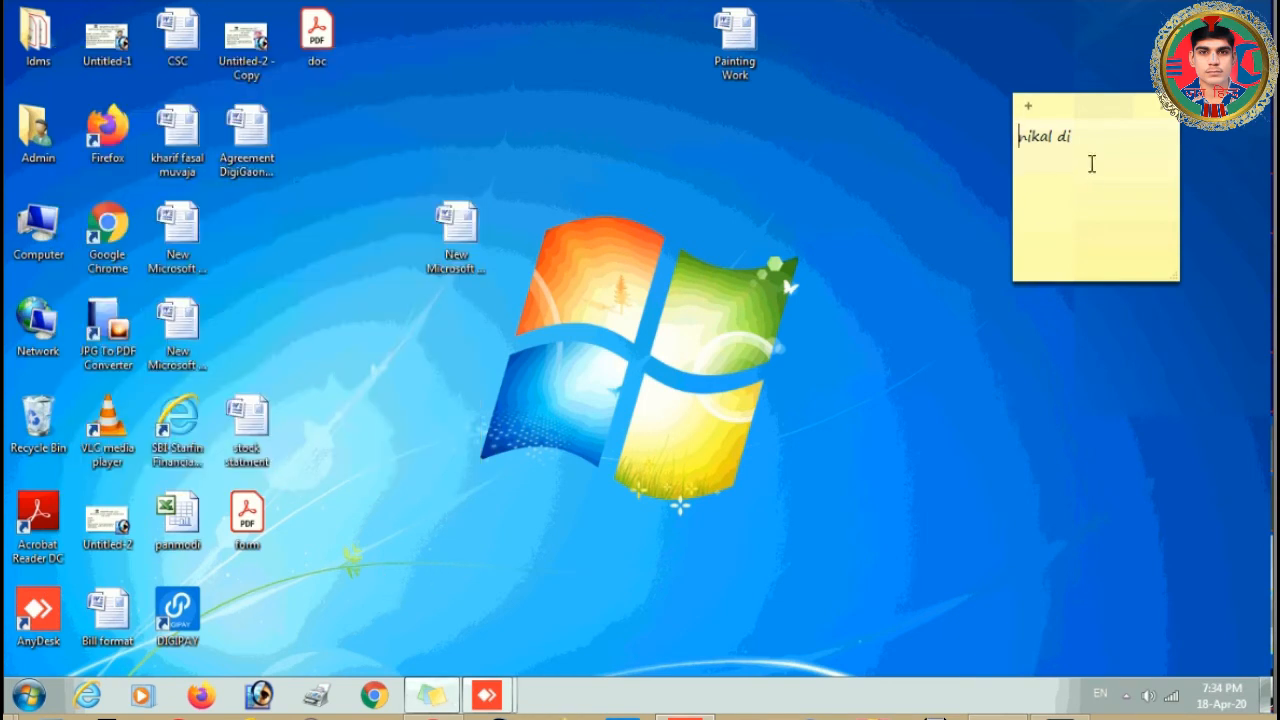
- Replace the sticky note text with "lagao morpho"
key(ctrl+a)
text(lagao morpho)
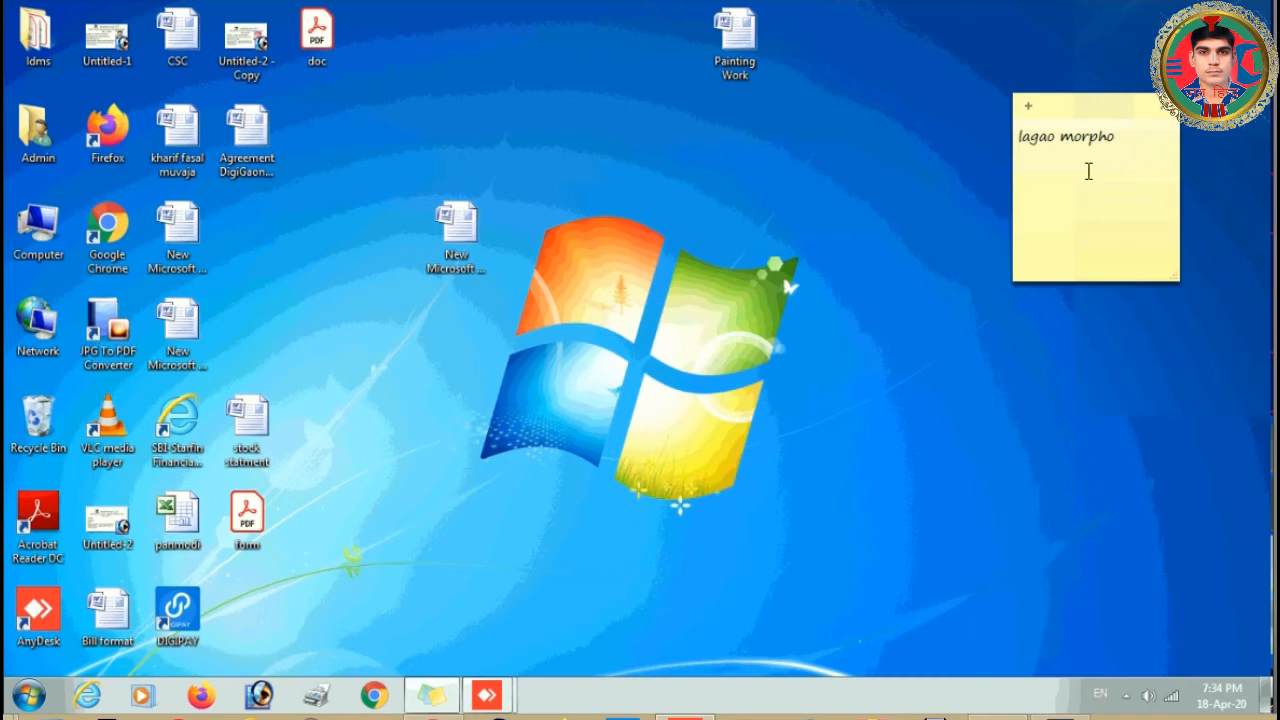
- Show the driver installation status of the connected Morpho device from the hidden notification icons
click(1126, 697)
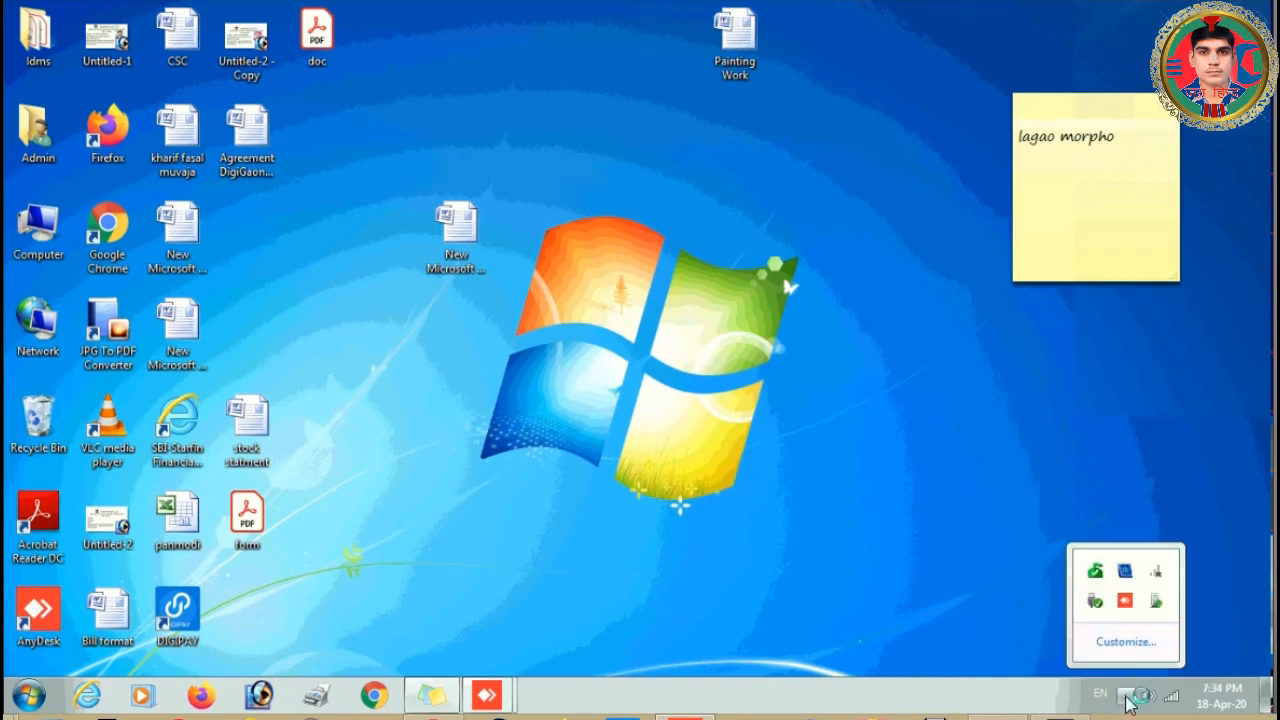
click(1155, 602)
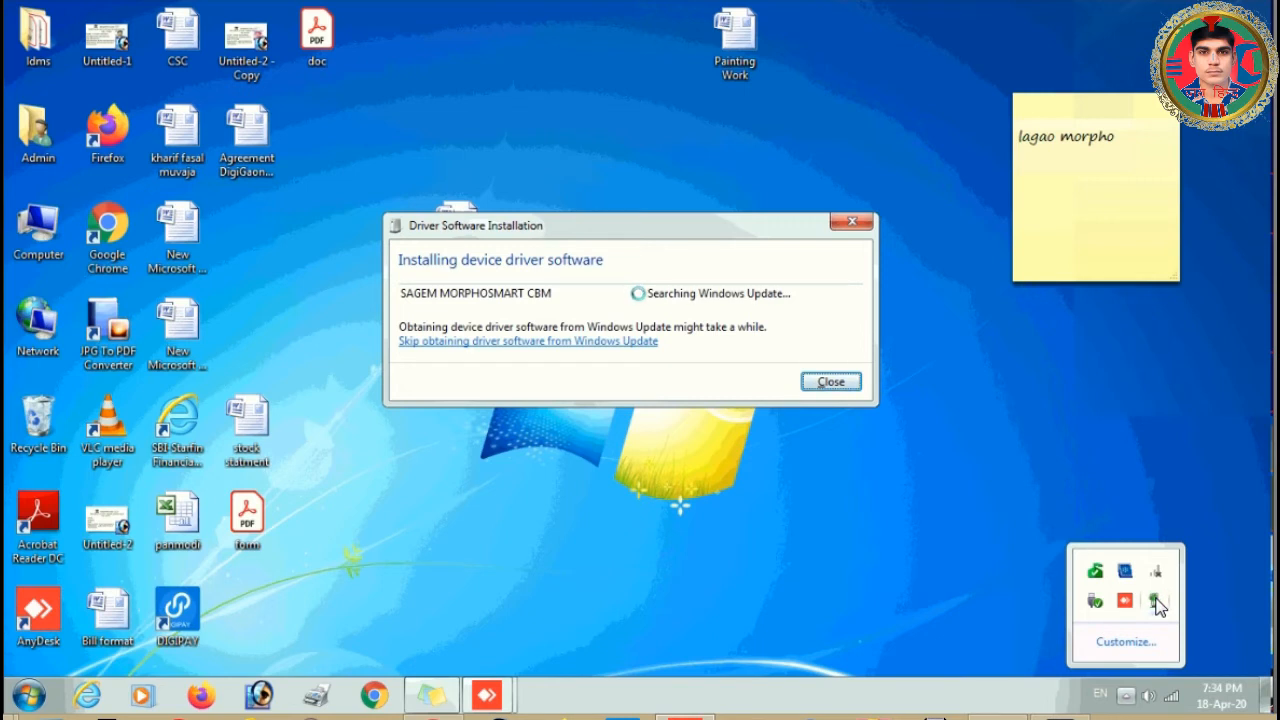
click(67, 343)
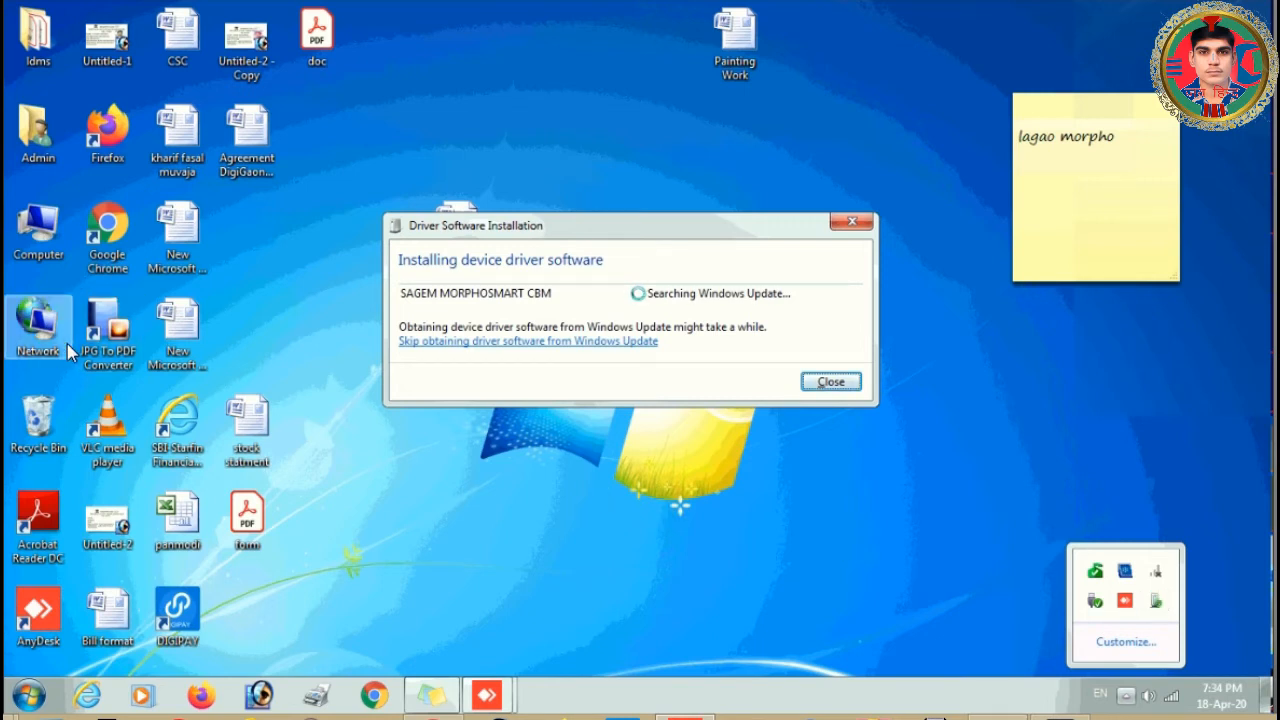
click(561, 104)
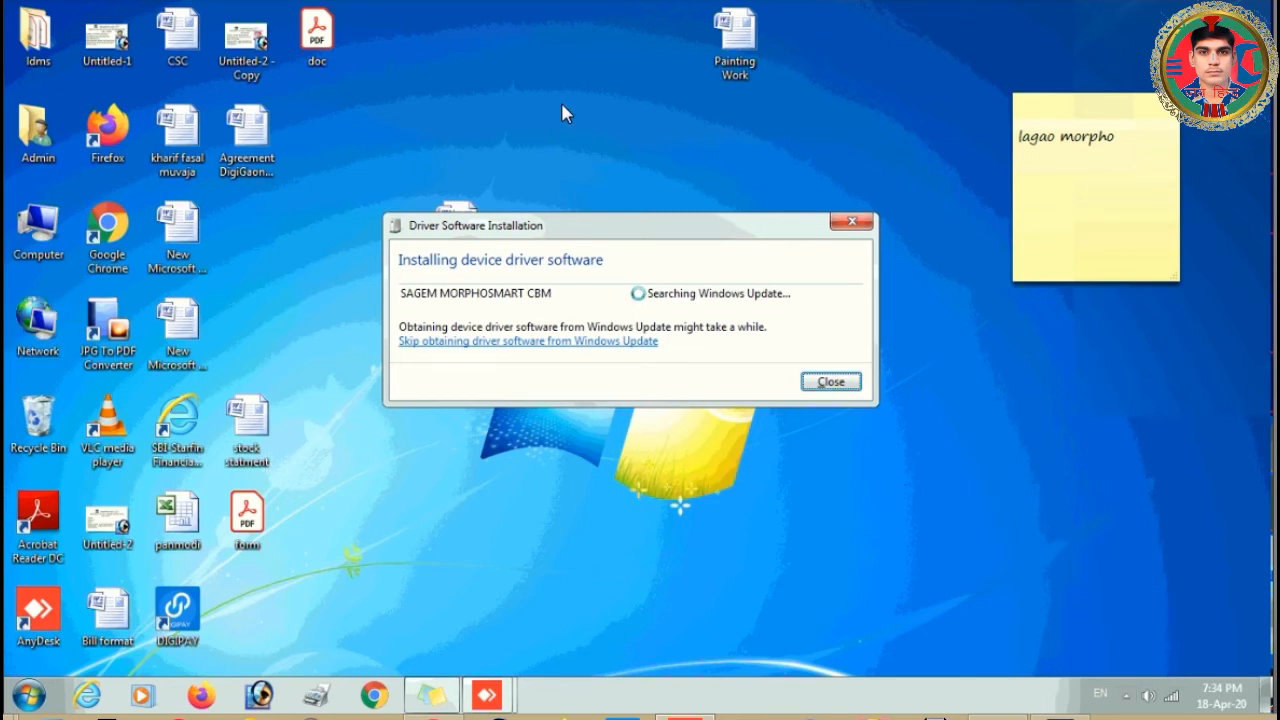
- Open the MorphoRdServiceL0Soft folder on Local Disk (C:)
click(44, 225)
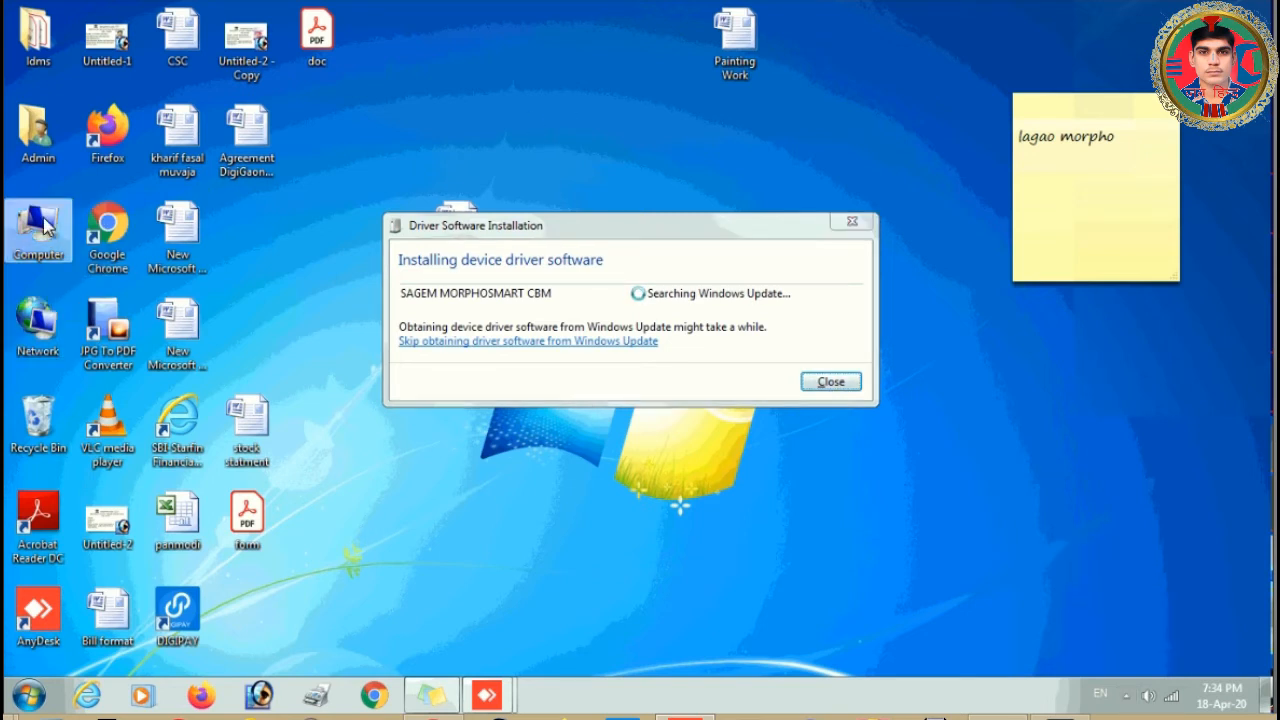
double_click(44, 225)
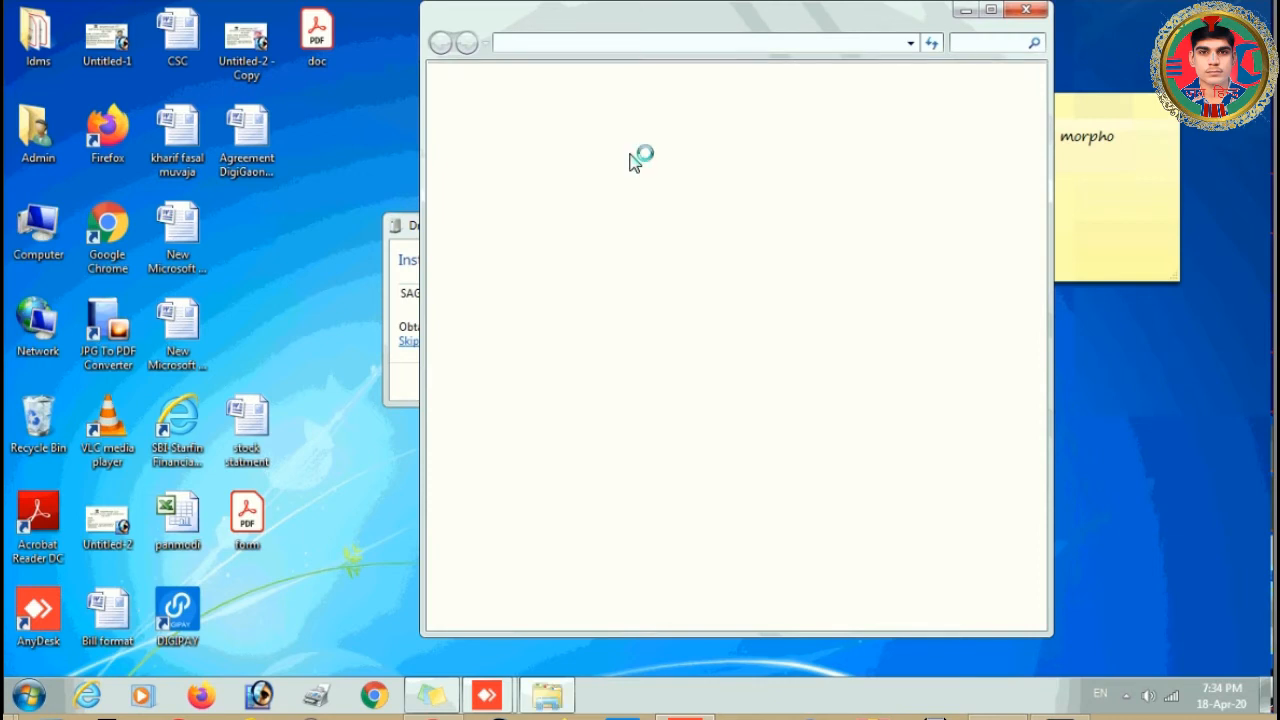
click(645, 152)
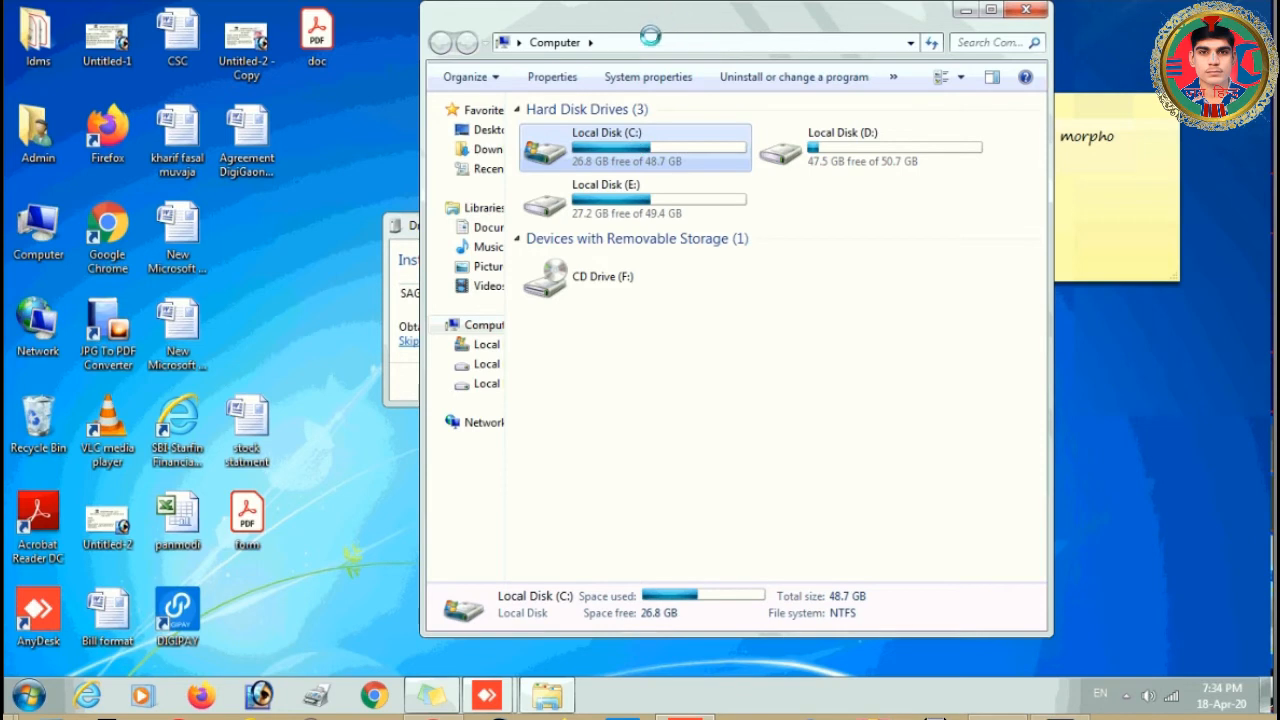
click(580, 268)
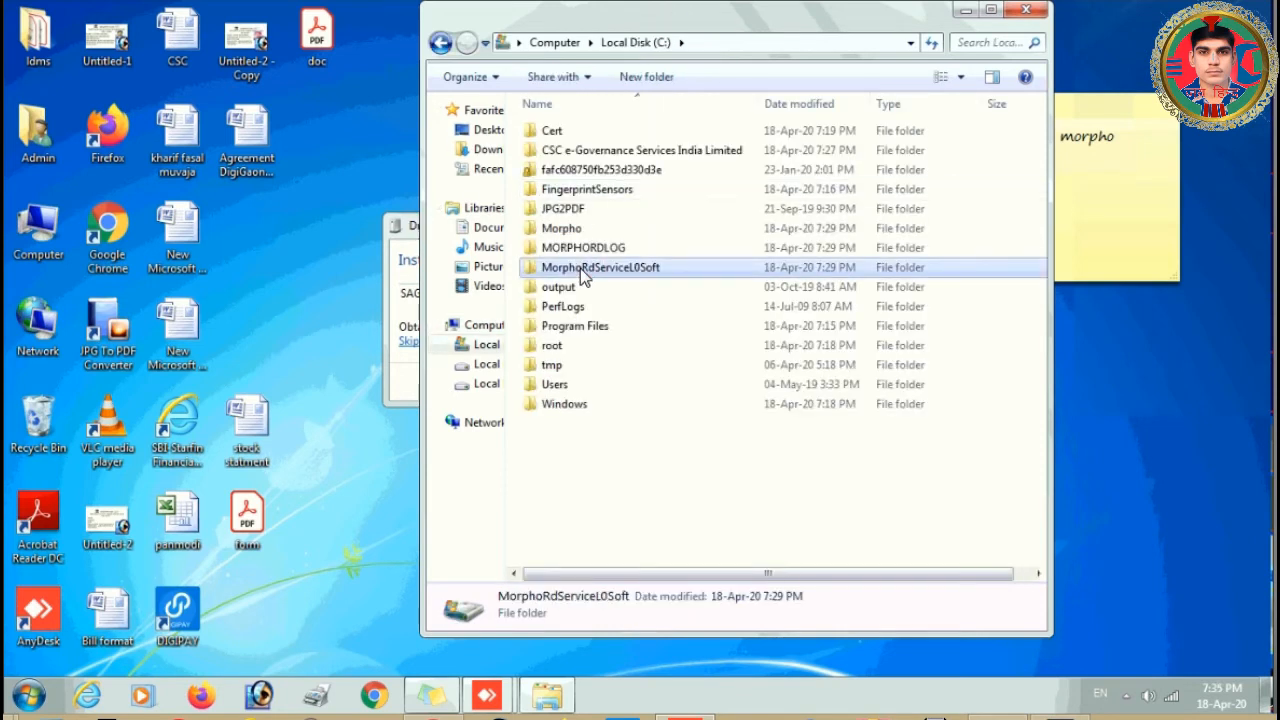
double_click(632, 272)
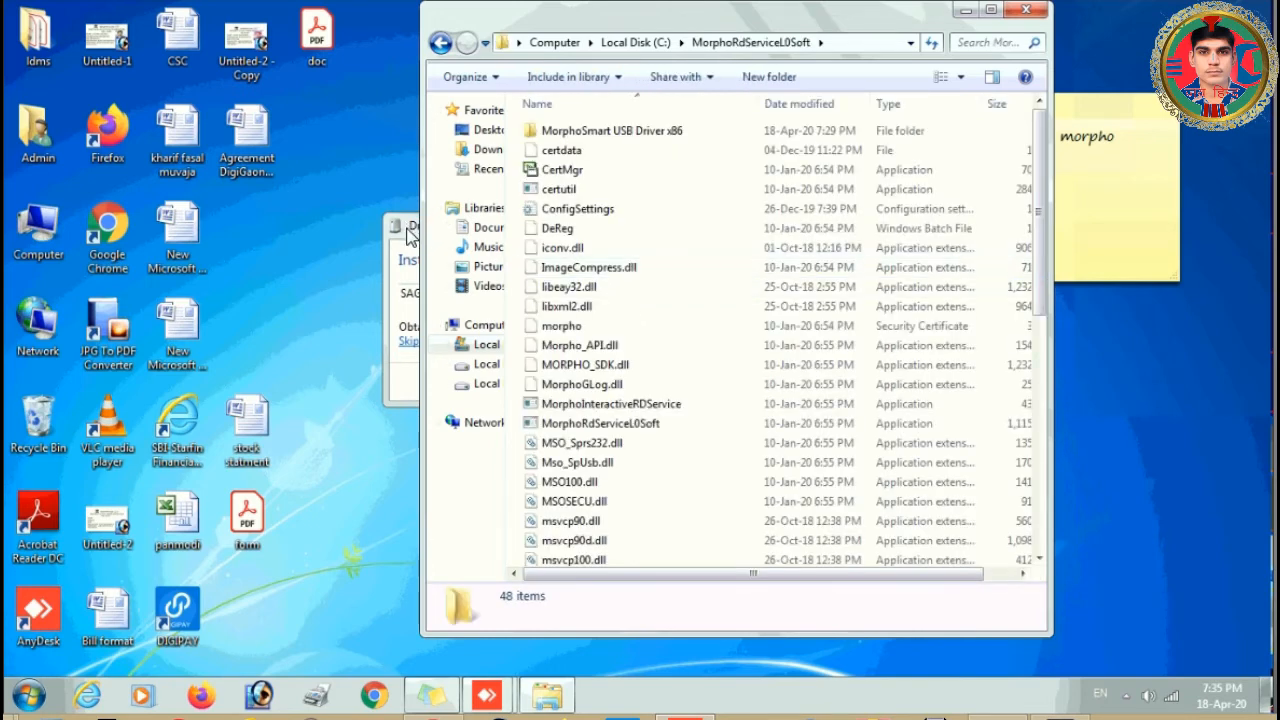
- Bring the driver installation status into view and examine the Universal Serial Bus controllers in Computer Management's Device Manager
drag(680, 232, 1052, 148)
click(47, 213)
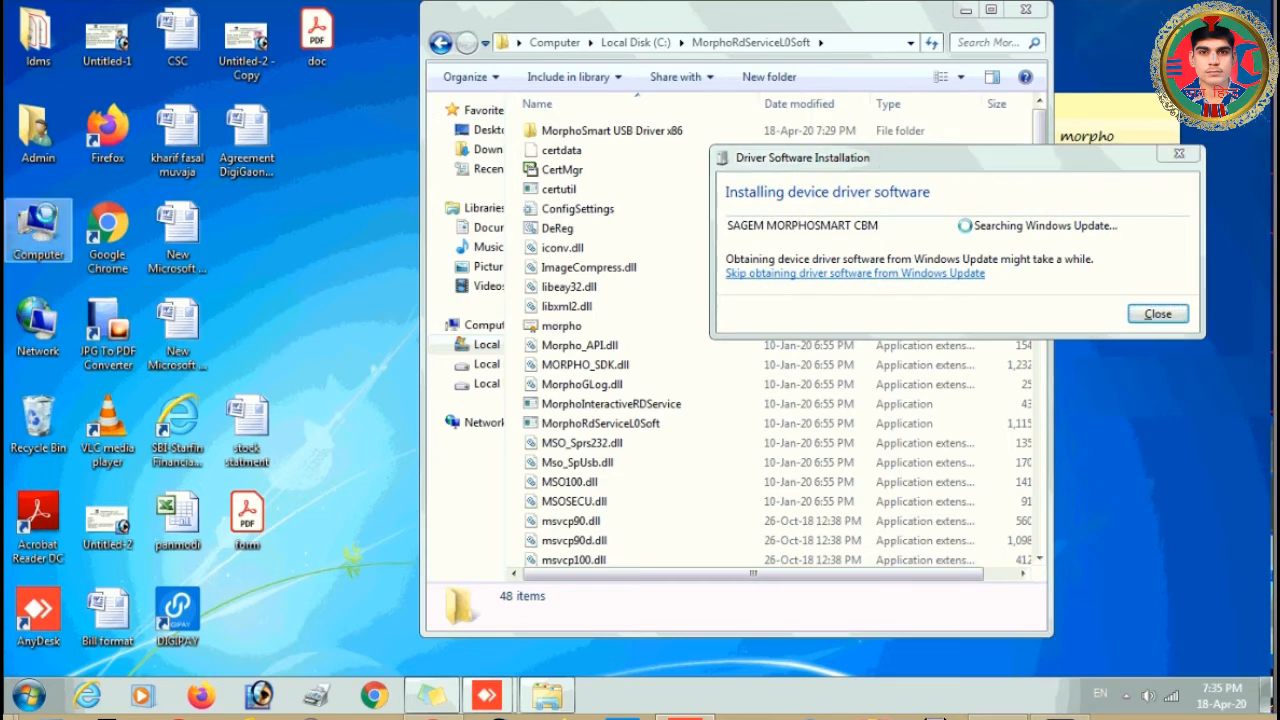
right_click(58, 210)
click(98, 248)
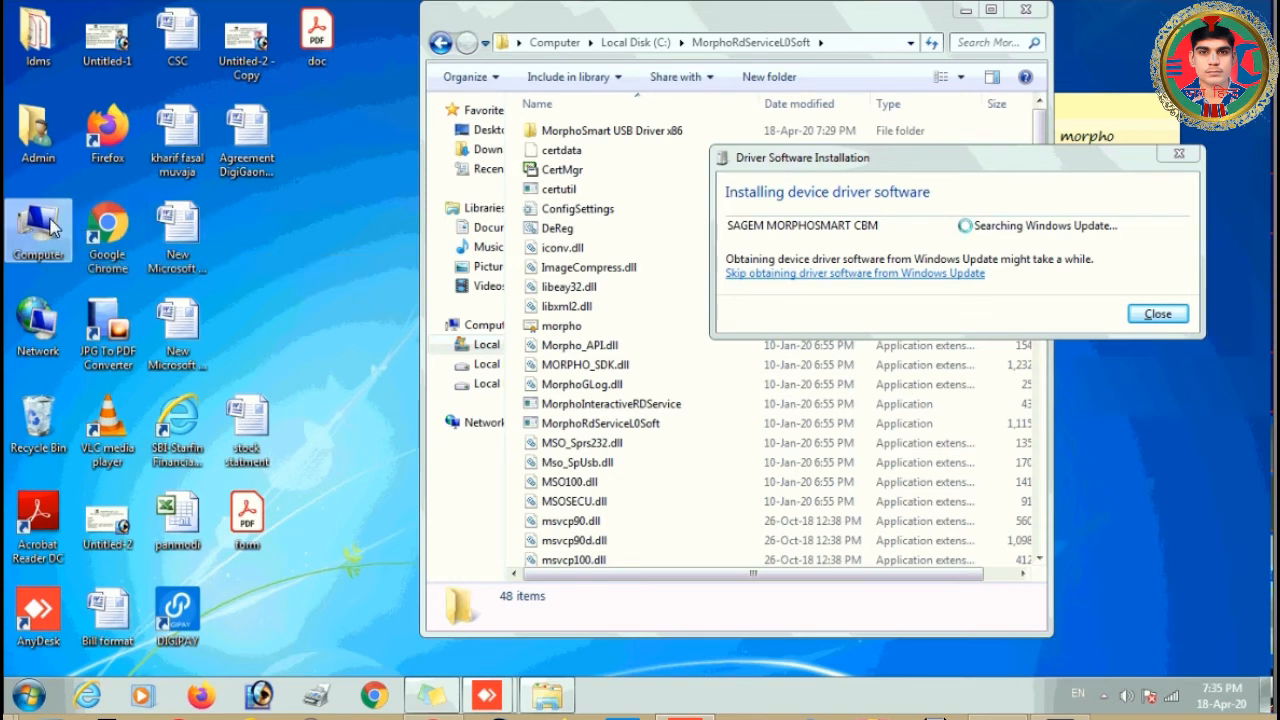
right_click(49, 218)
click(108, 261)
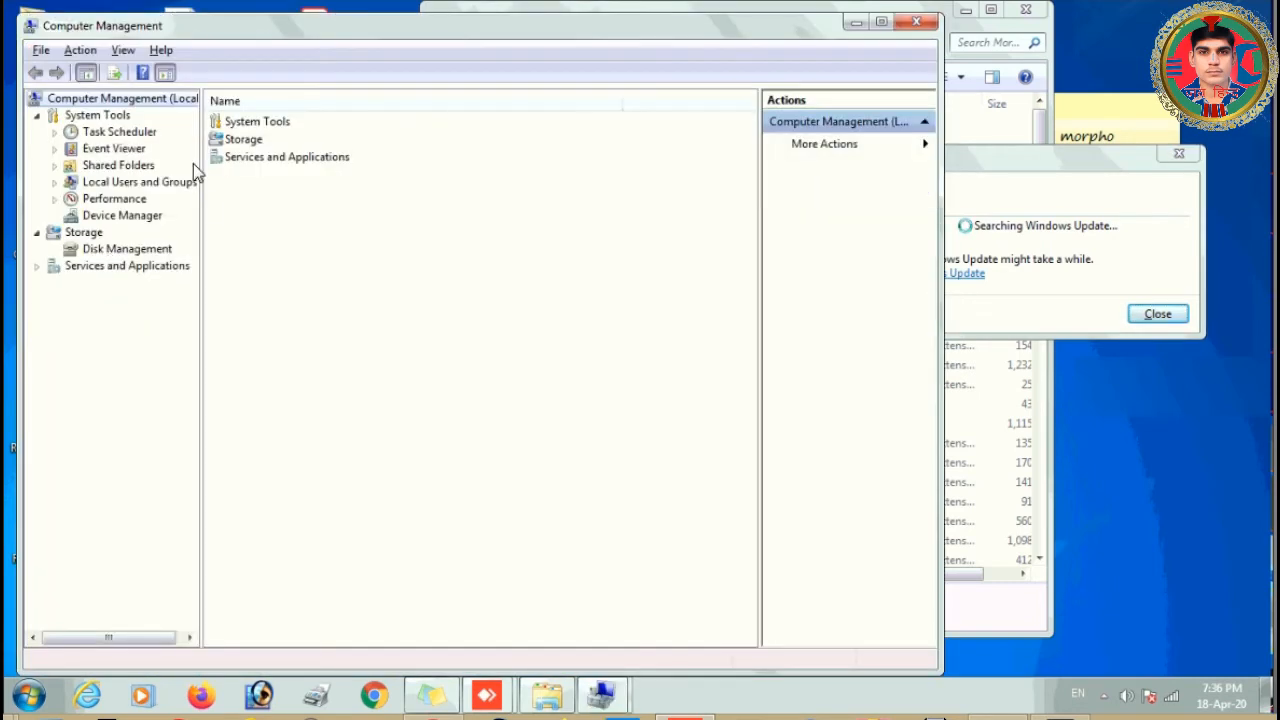
click(134, 216)
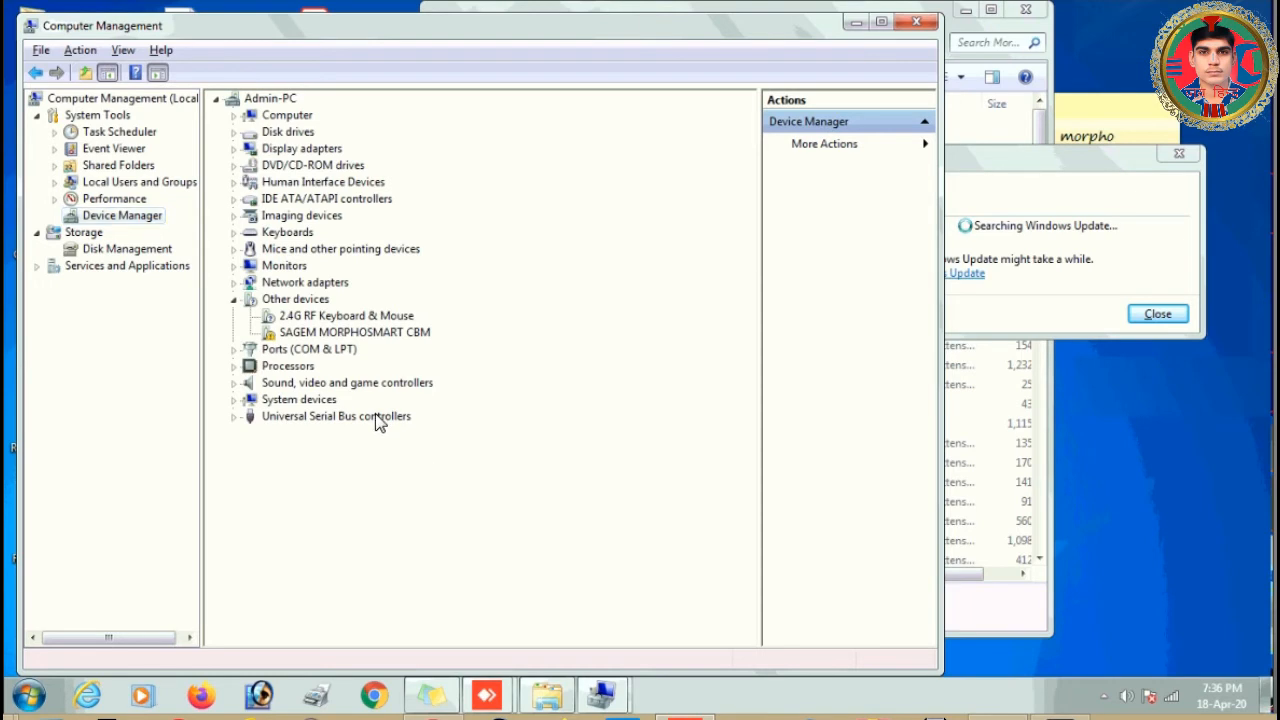
double_click(376, 415)
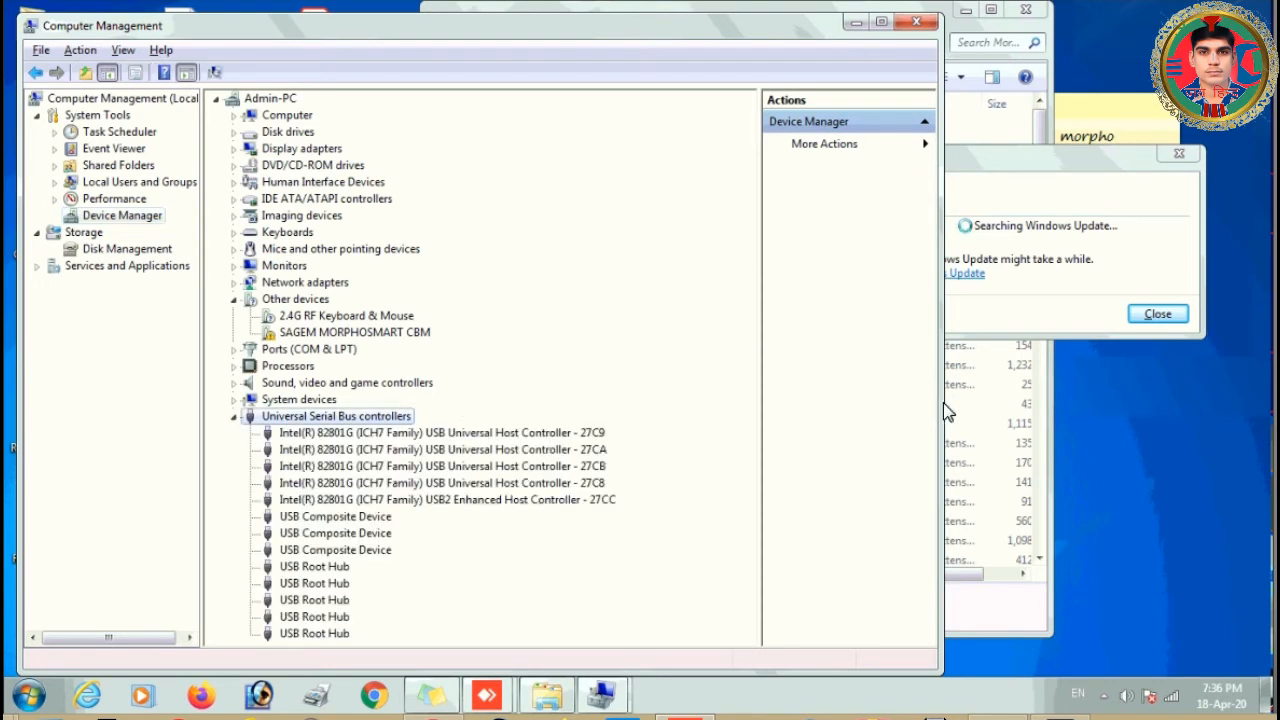
- Narrow the Computer Management window showing Device Manager, close its duplicate, and bring the driver installation status forward
drag(849, 401, 710, 431)
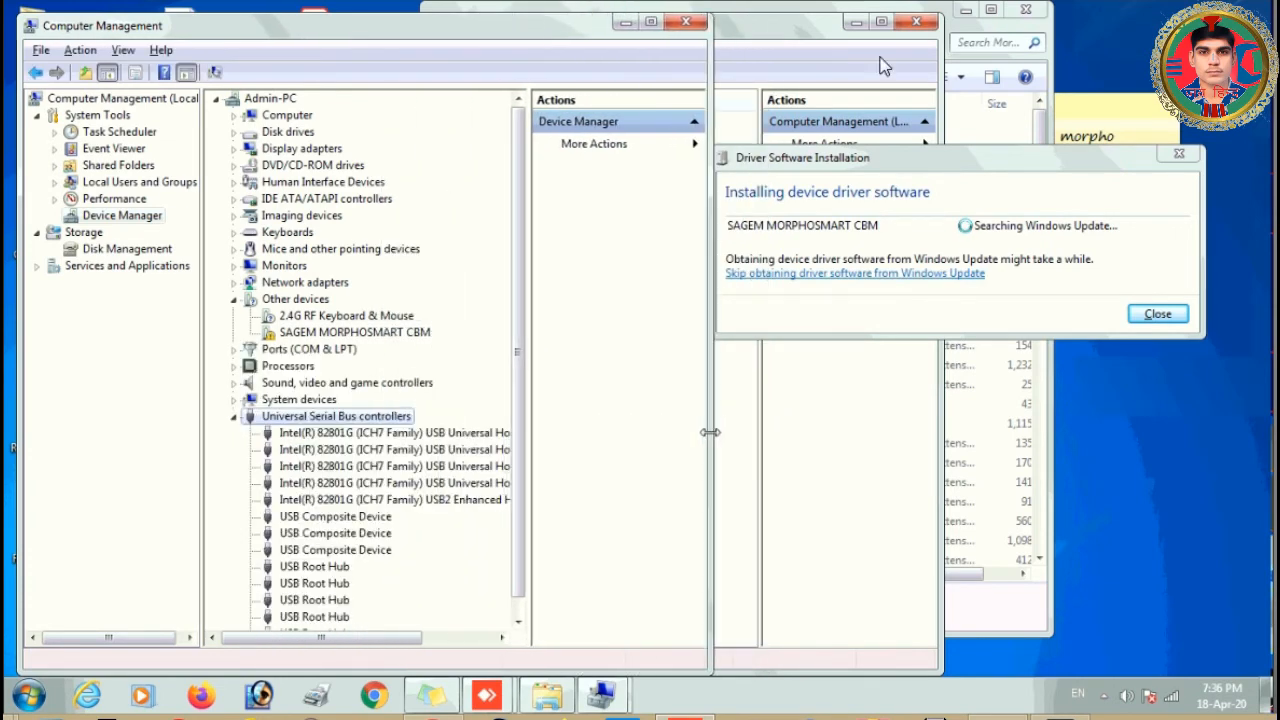
click(785, 38)
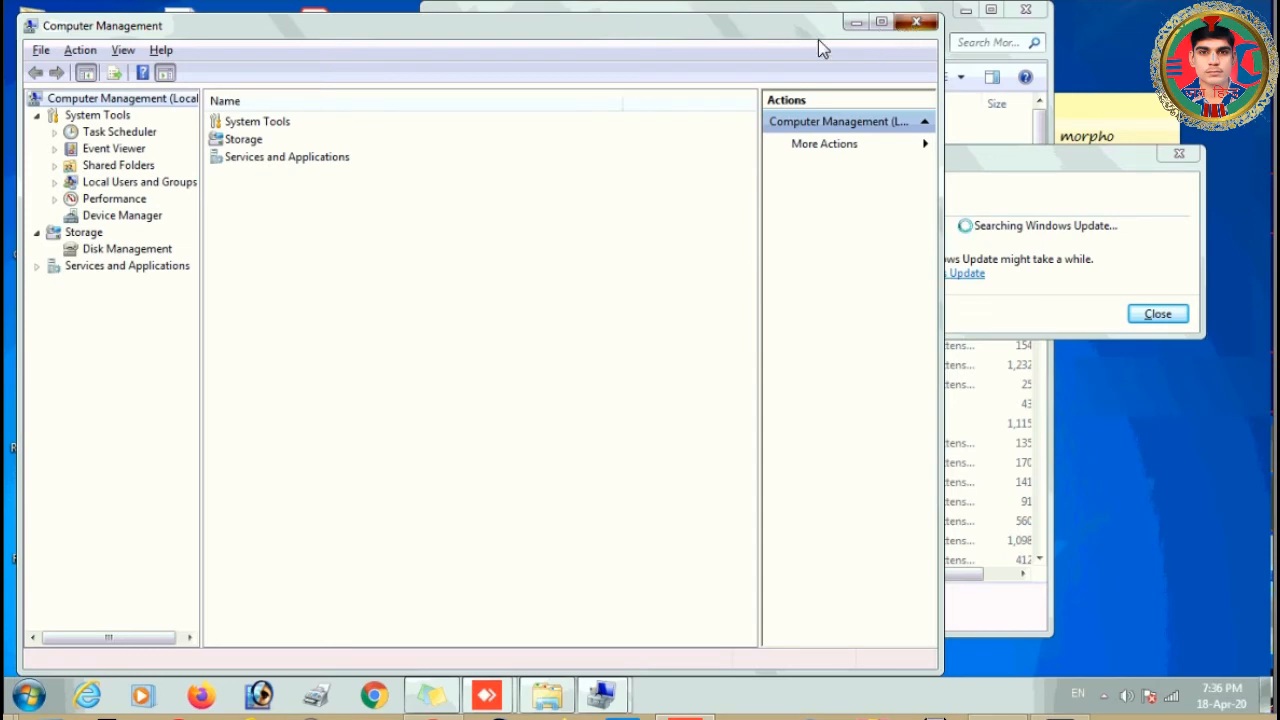
click(915, 22)
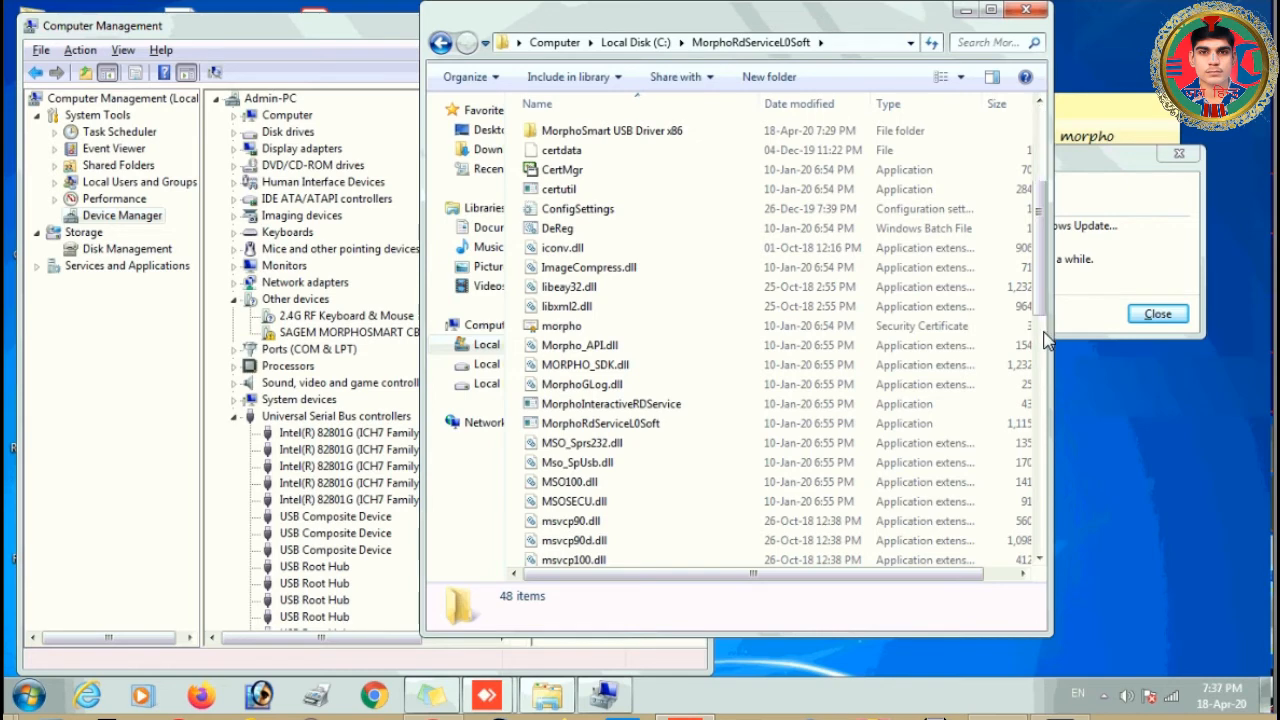
drag(1041, 238, 1043, 334)
click(1100, 158)
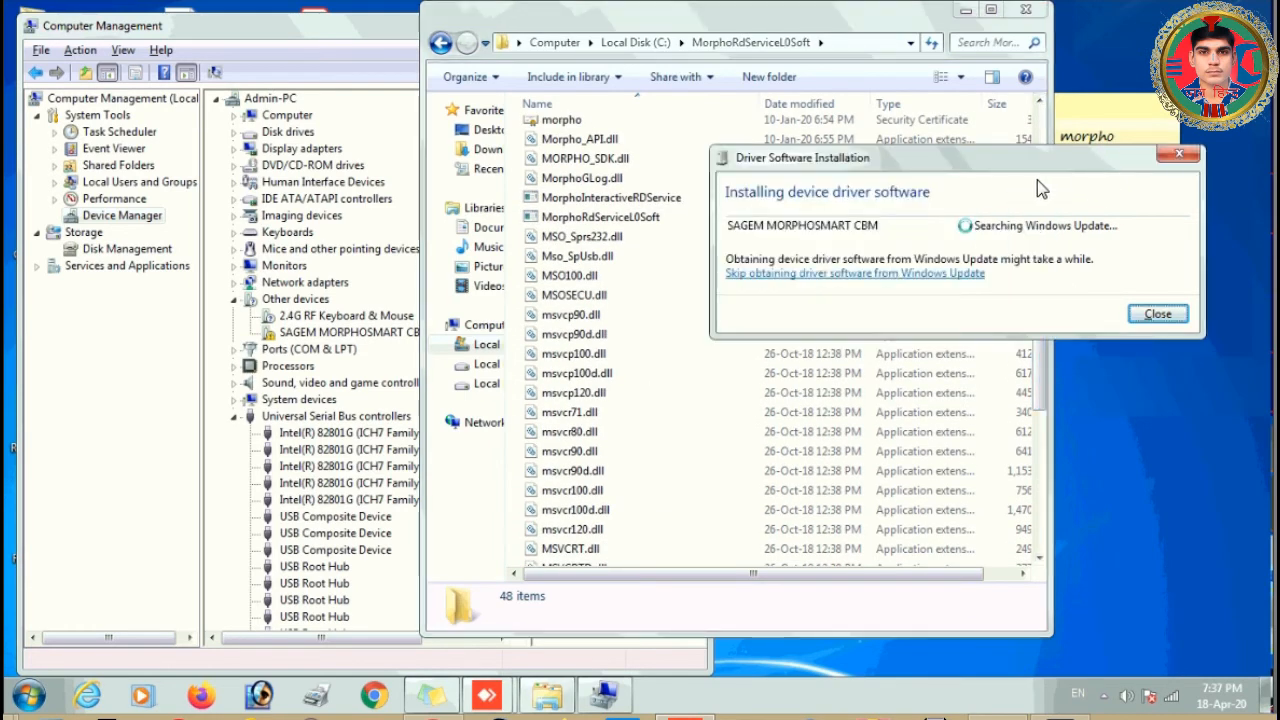
- Move the sticky note below the driver installation window and replace its text with "hub me h ya direct" and "directok"
click(1100, 112)
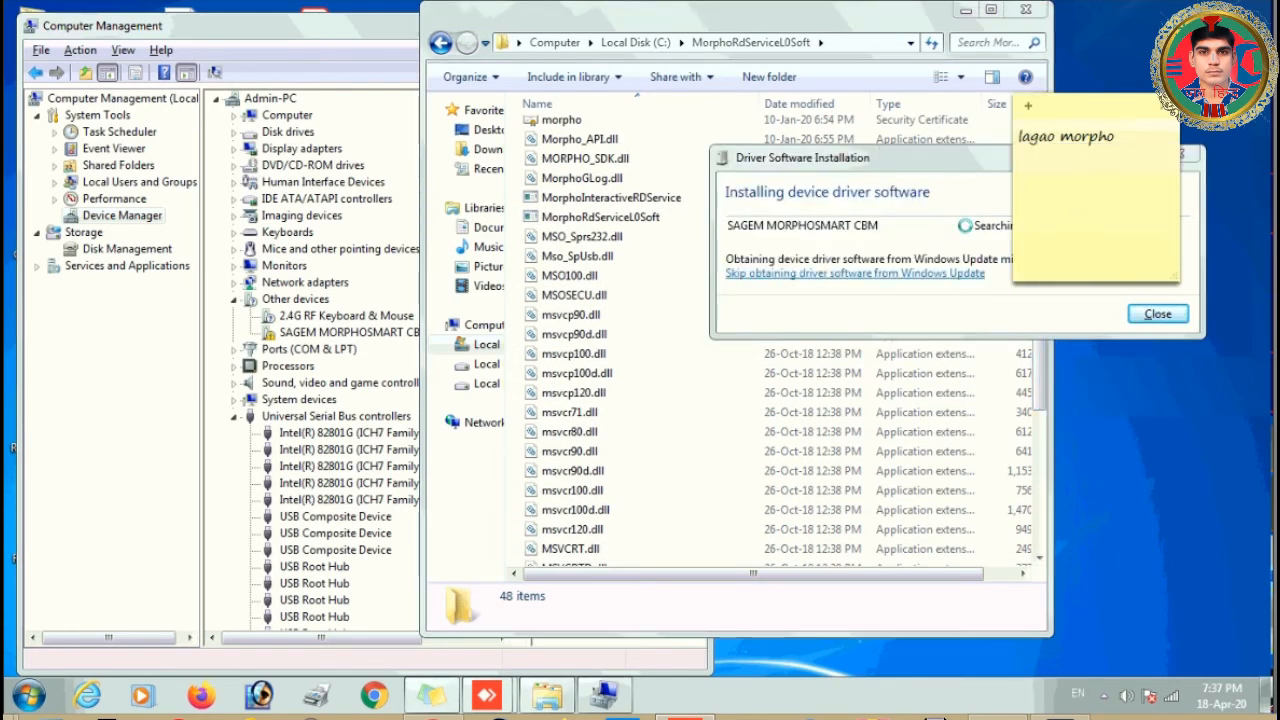
drag(1100, 110, 1060, 478)
click(1050, 549)
key(ctrl+a)
text(nub )
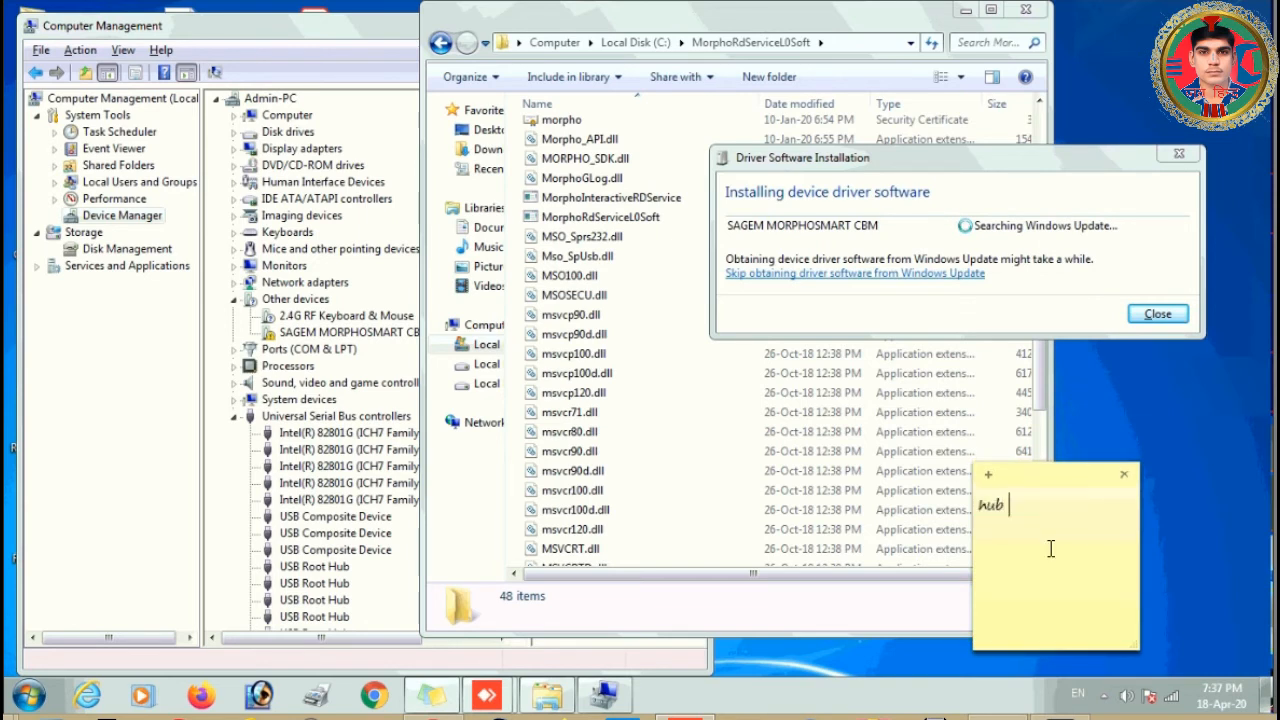
text(me h ye direct)
key(Return)
text(dire)
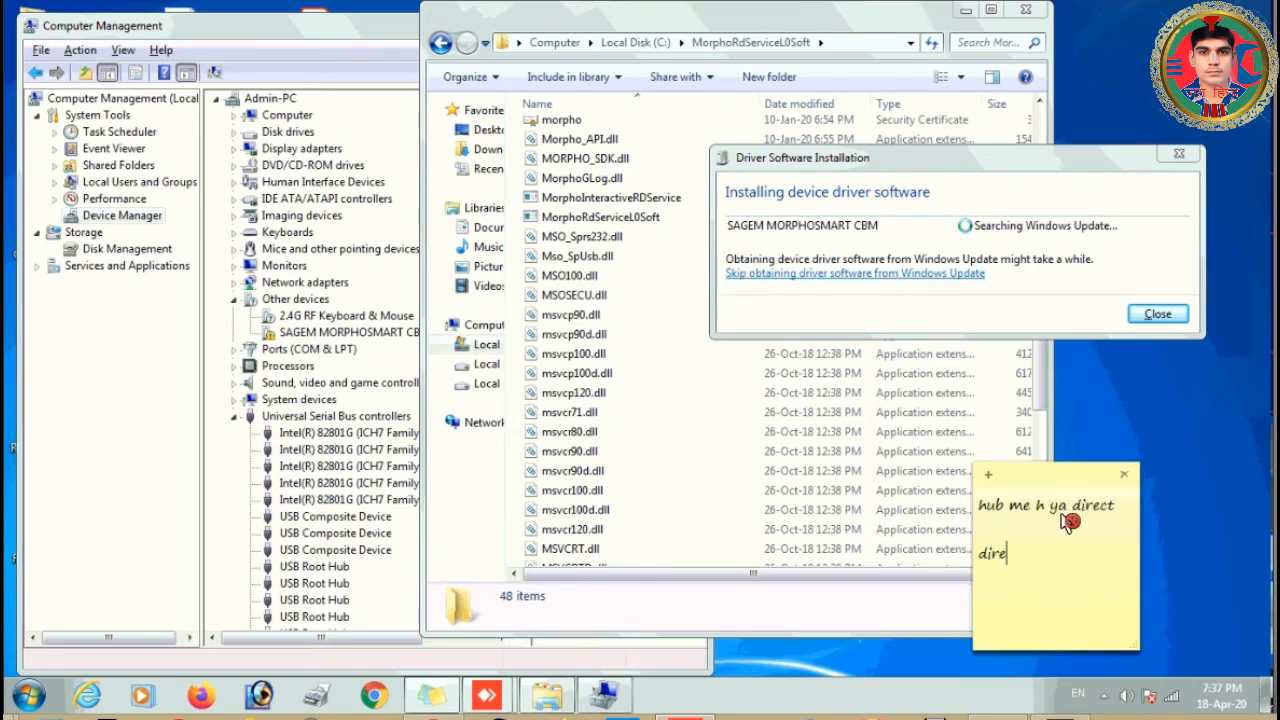
text(ctok)
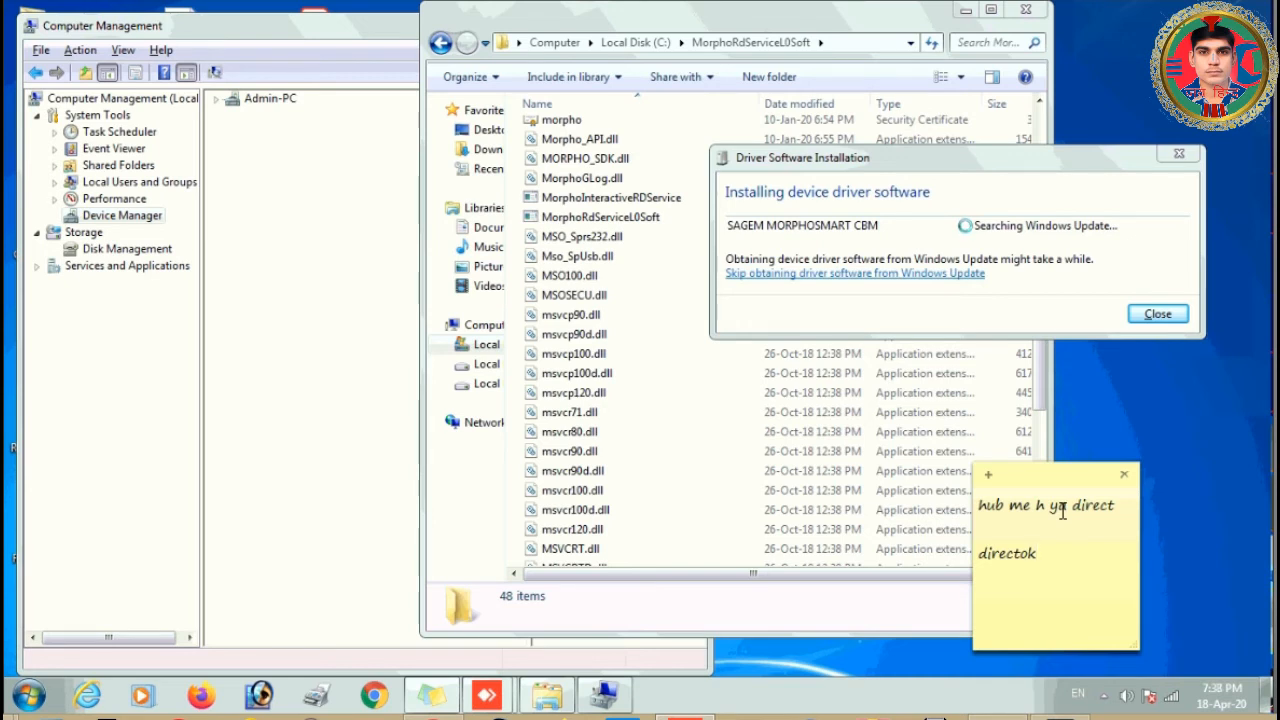
- Add the lines "nikal k lagau kya" and "no" to the sticky note
key(Return)
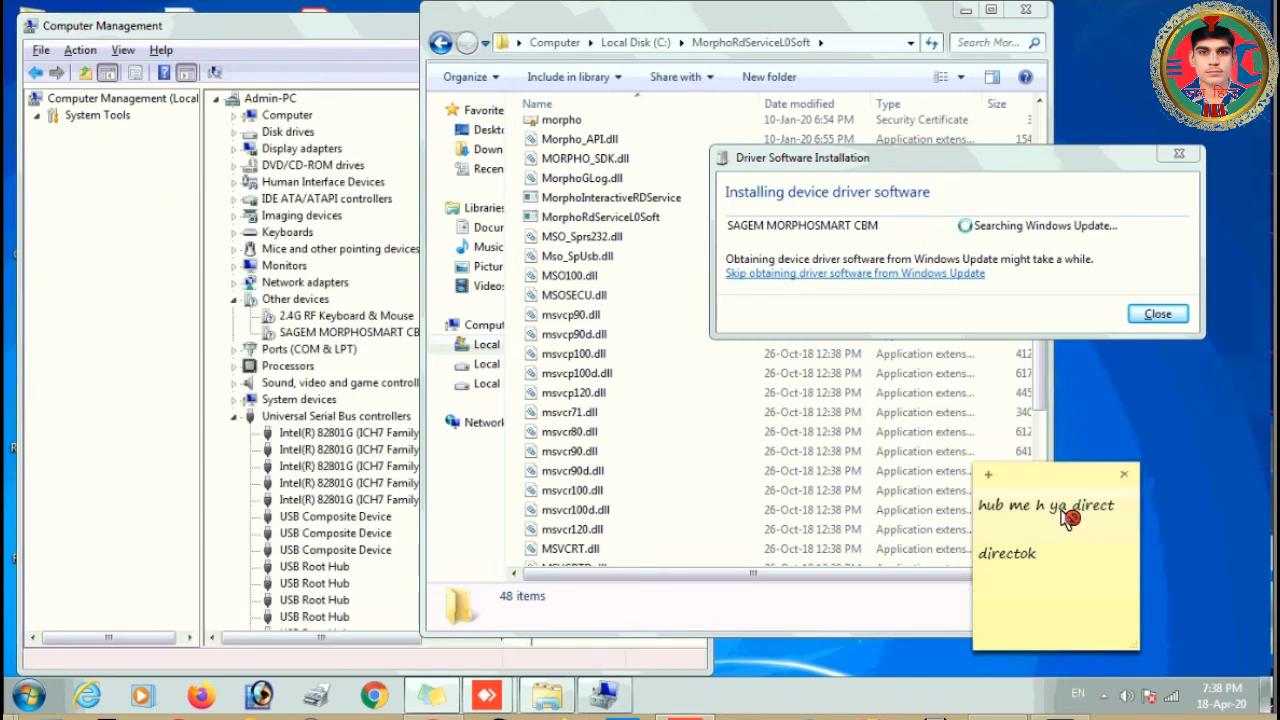
text(nikal k lagau kya)
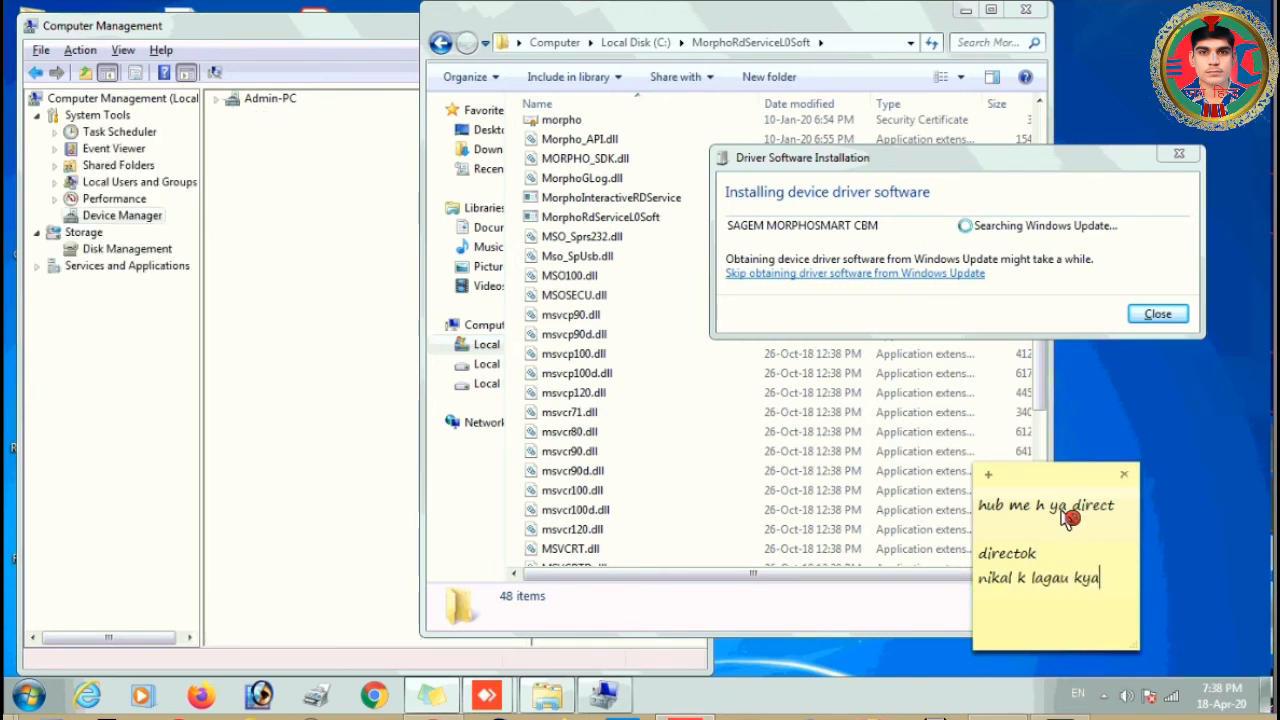
key(Return)
key(Return)
text(no)
key(Return)
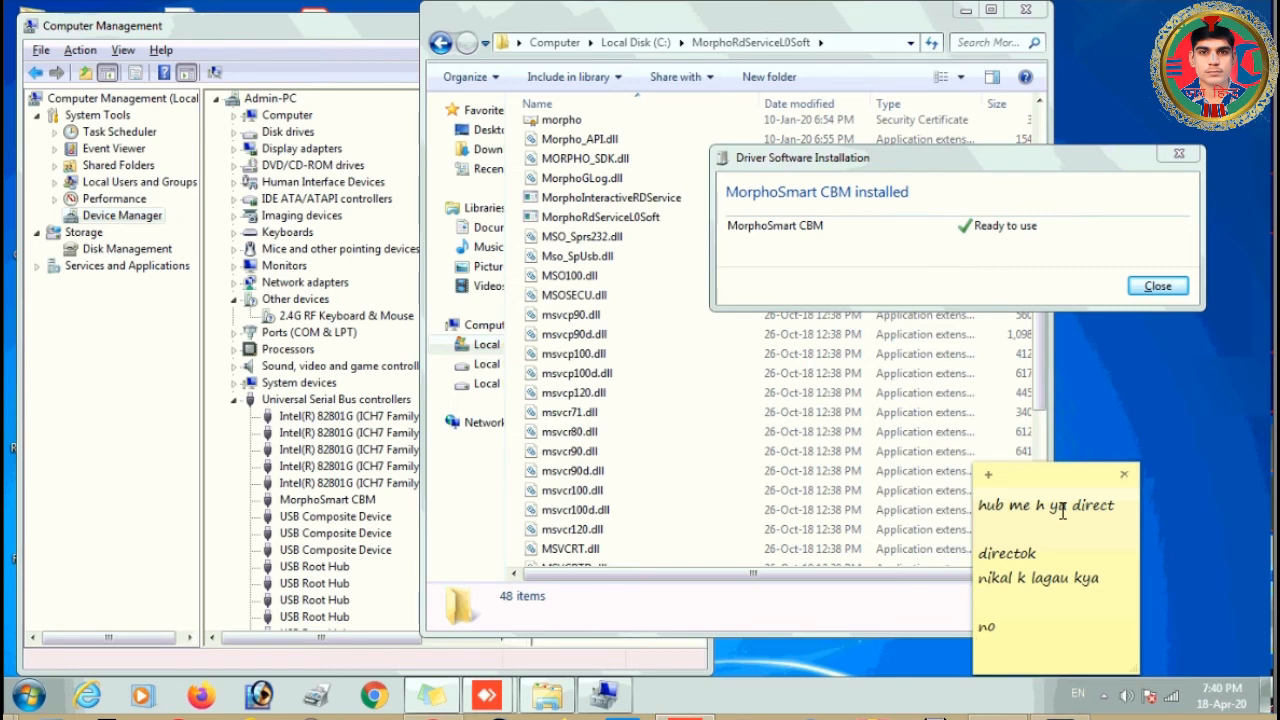
- Minimize the sticky note and refresh the desktop
click(447, 702)
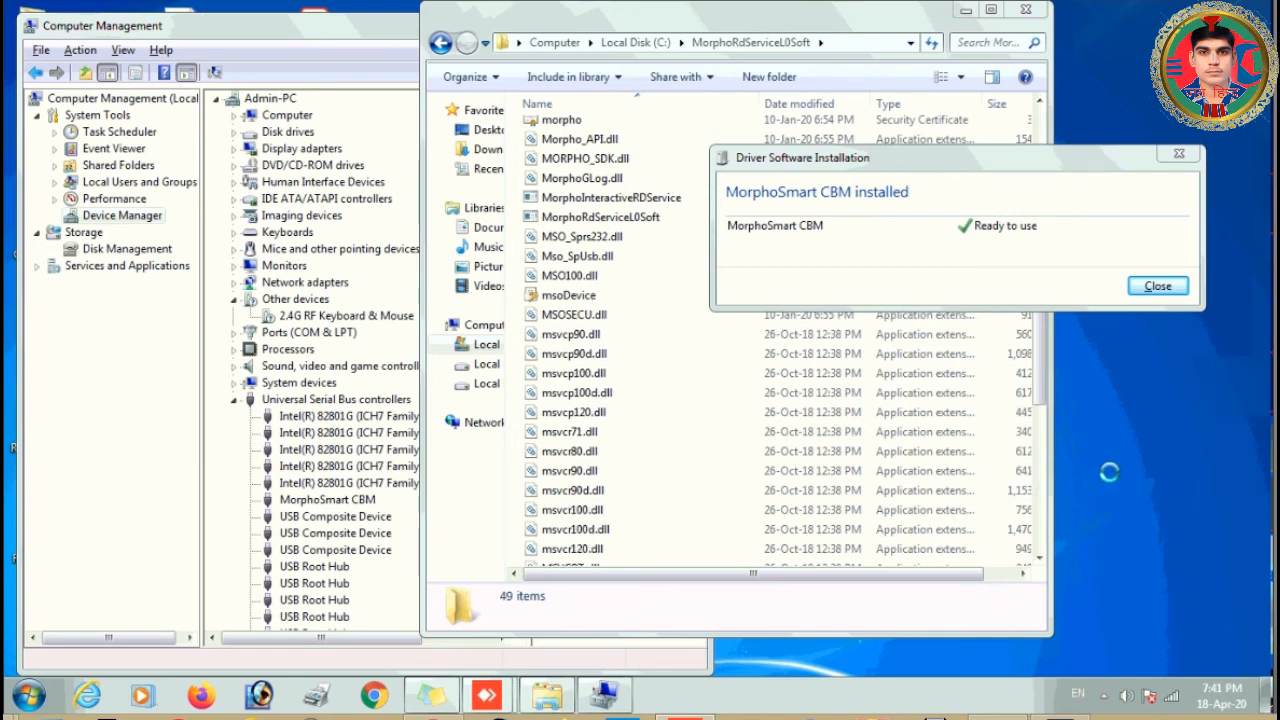
right_click(1042, 406)
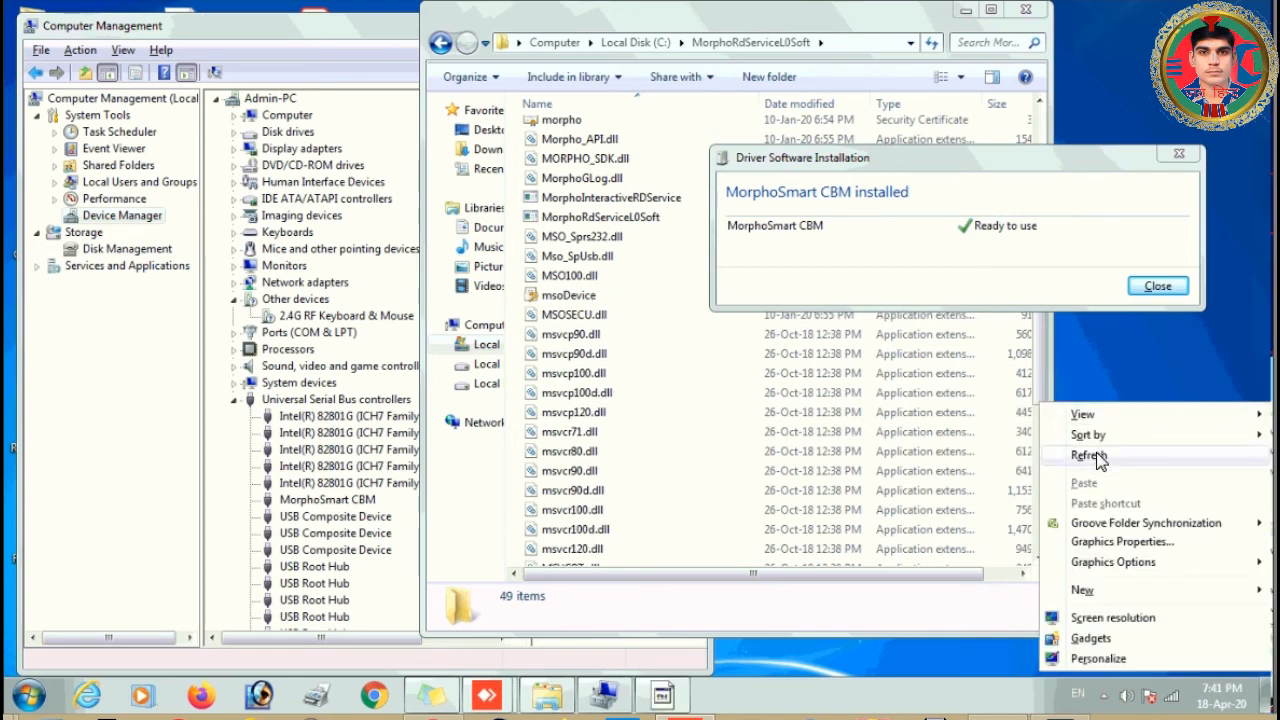
click(1090, 456)
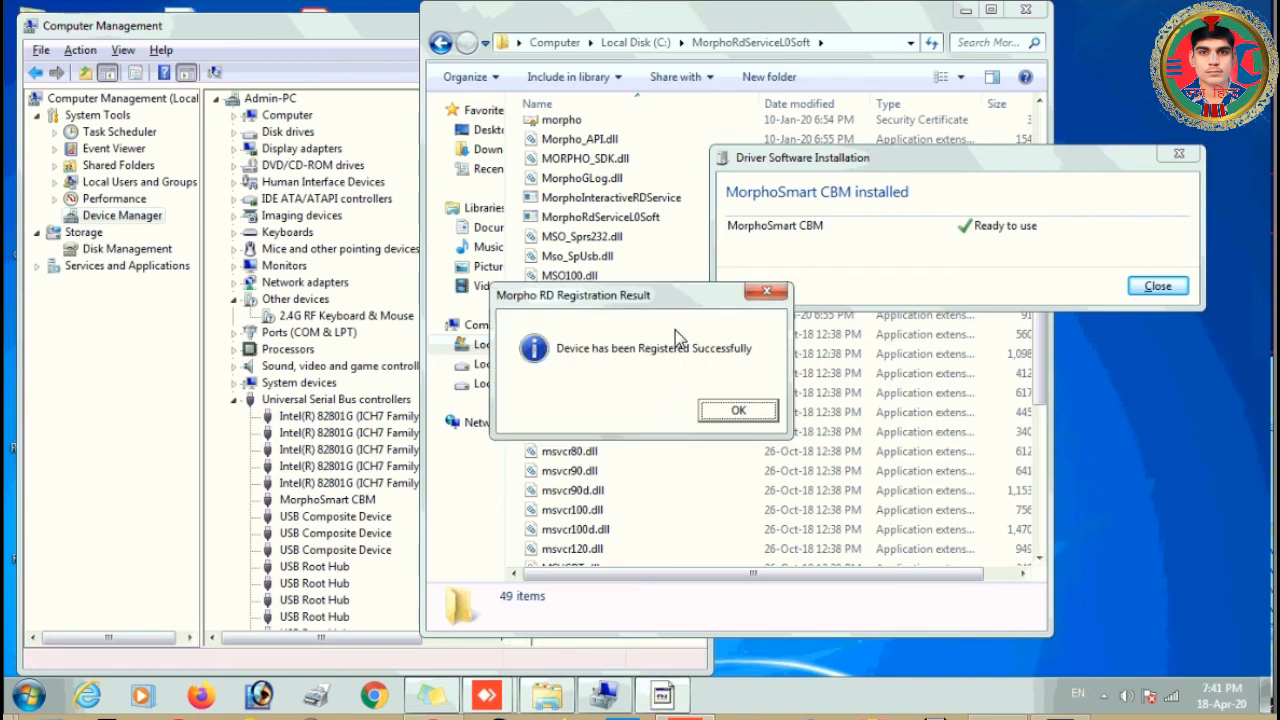
- Move the Morpho RD Registration Result message aside, and select Morpho RD Service in the Windows Services console
drag(674, 300, 928, 390)
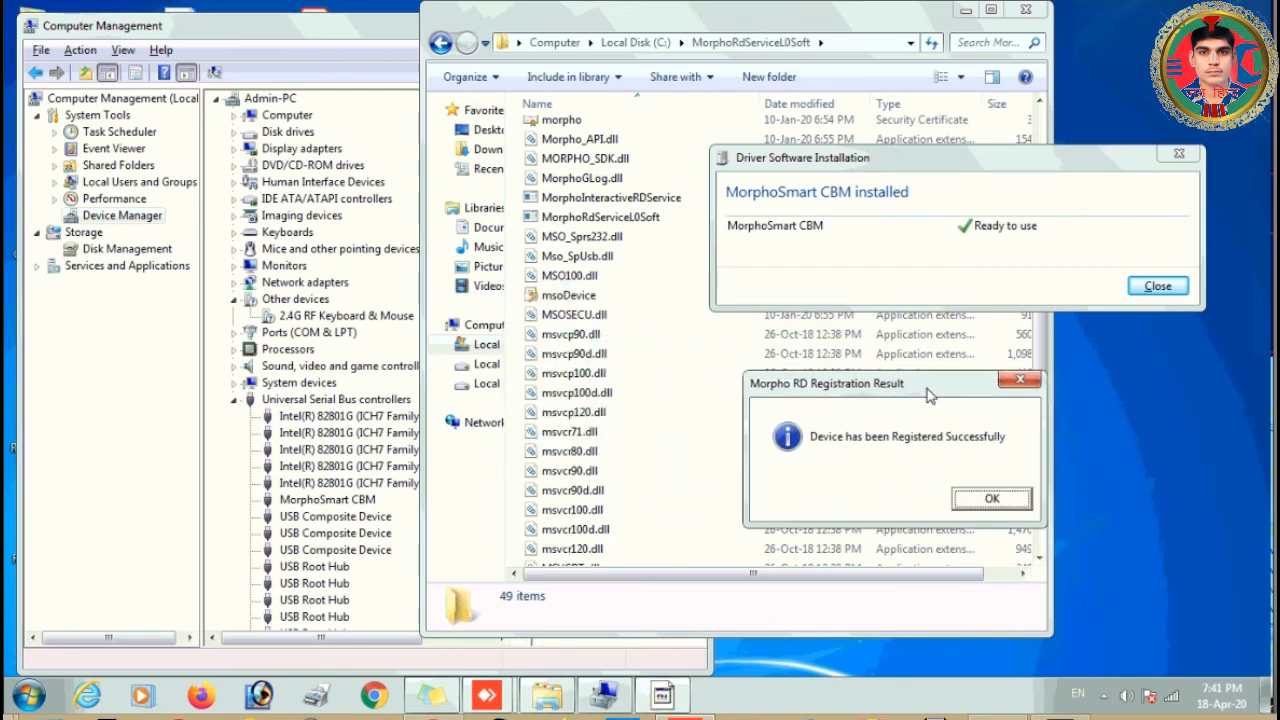
click(29, 695)
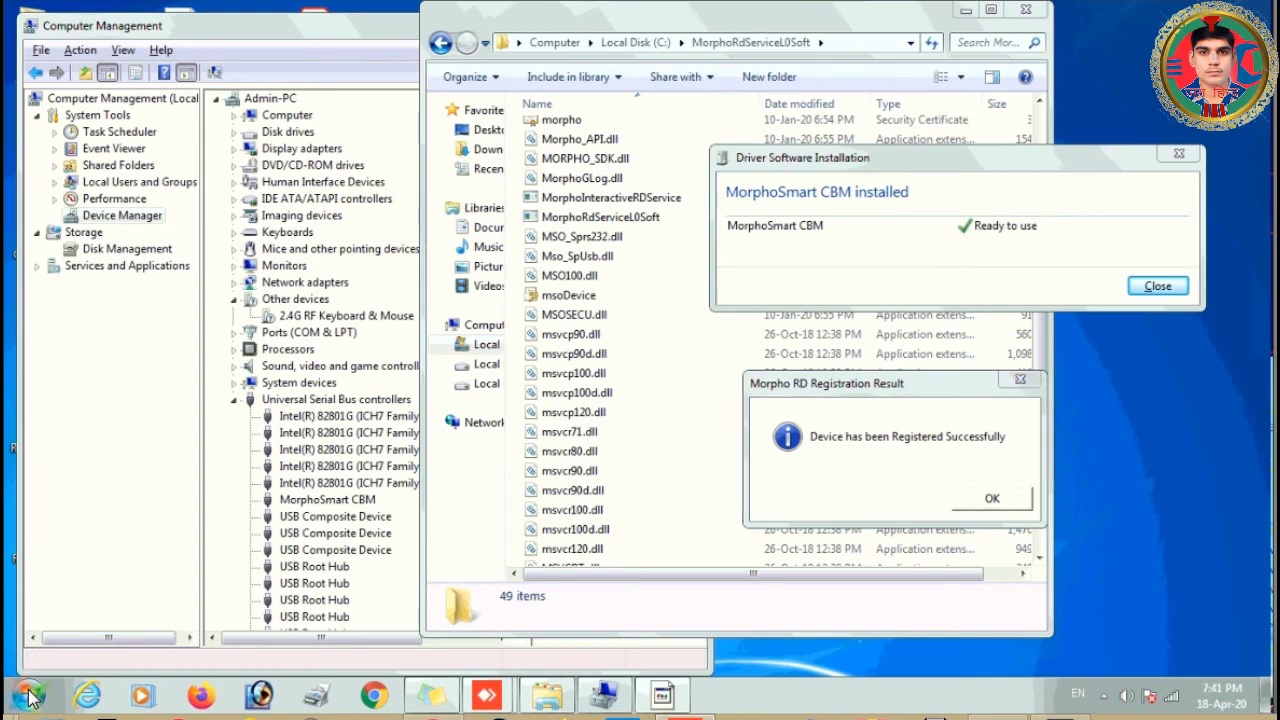
click(33, 697)
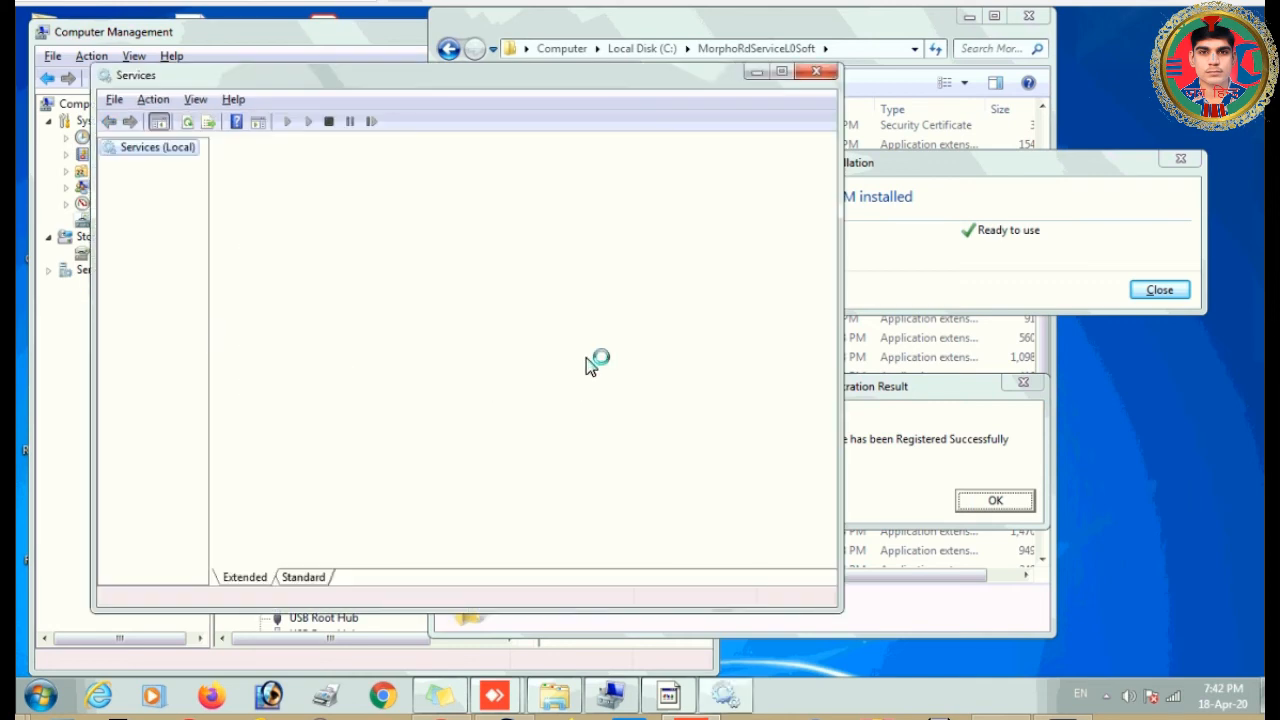
click(487, 410)
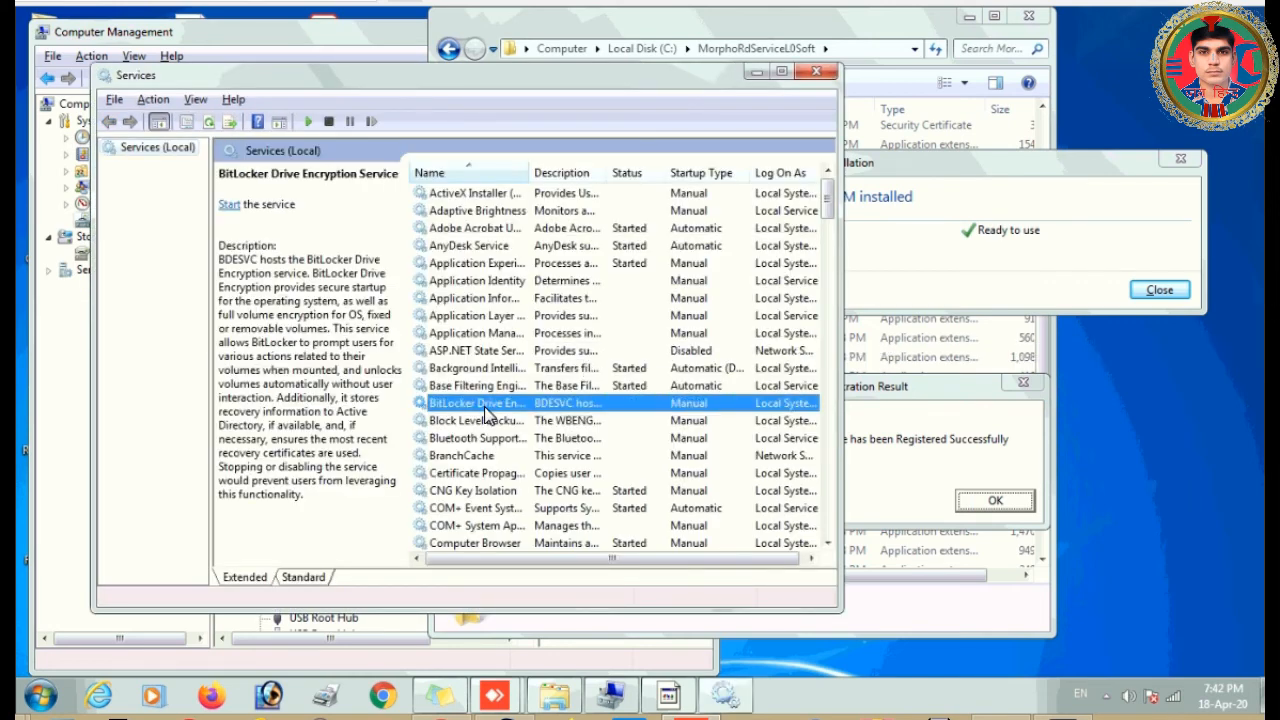
key(m)
click(493, 388)
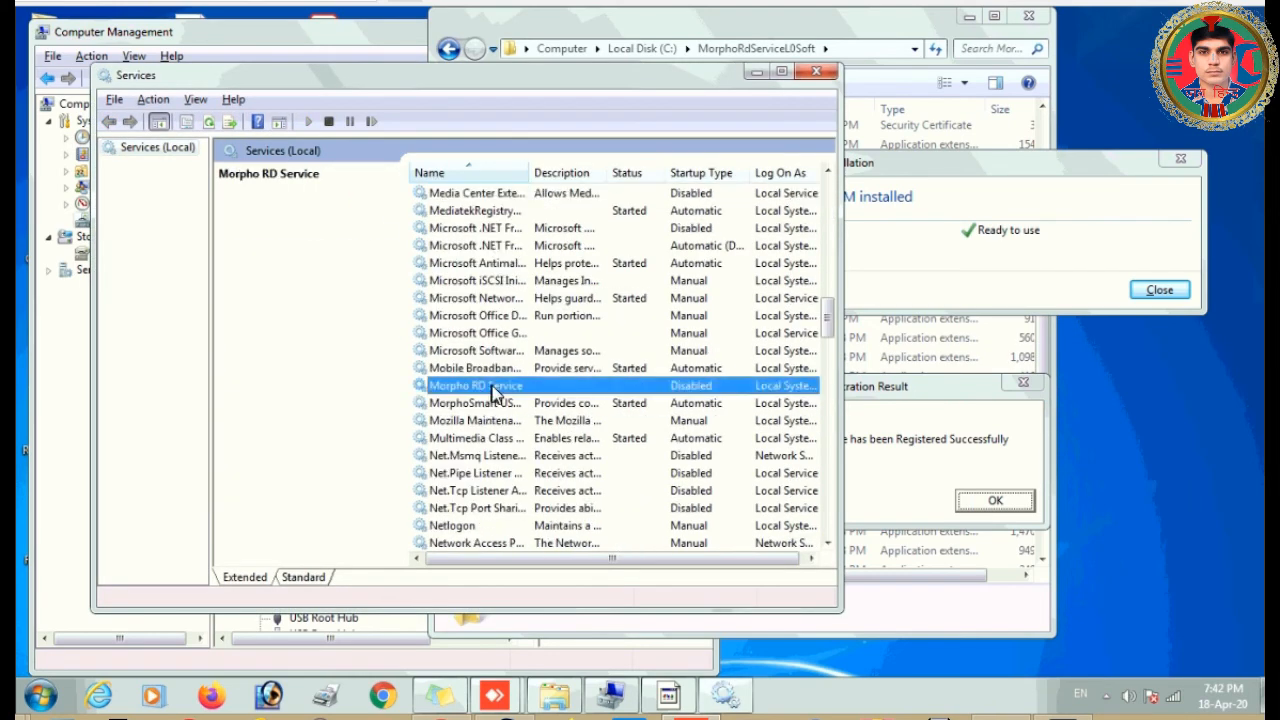
- Narrow the Services window and place the shrunken MorphoRdServiceL0Soft folder window beside it, below the driver installation window
drag(842, 348, 600, 348)
click(814, 30)
drag(814, 30, 1015, 30)
click(796, 163)
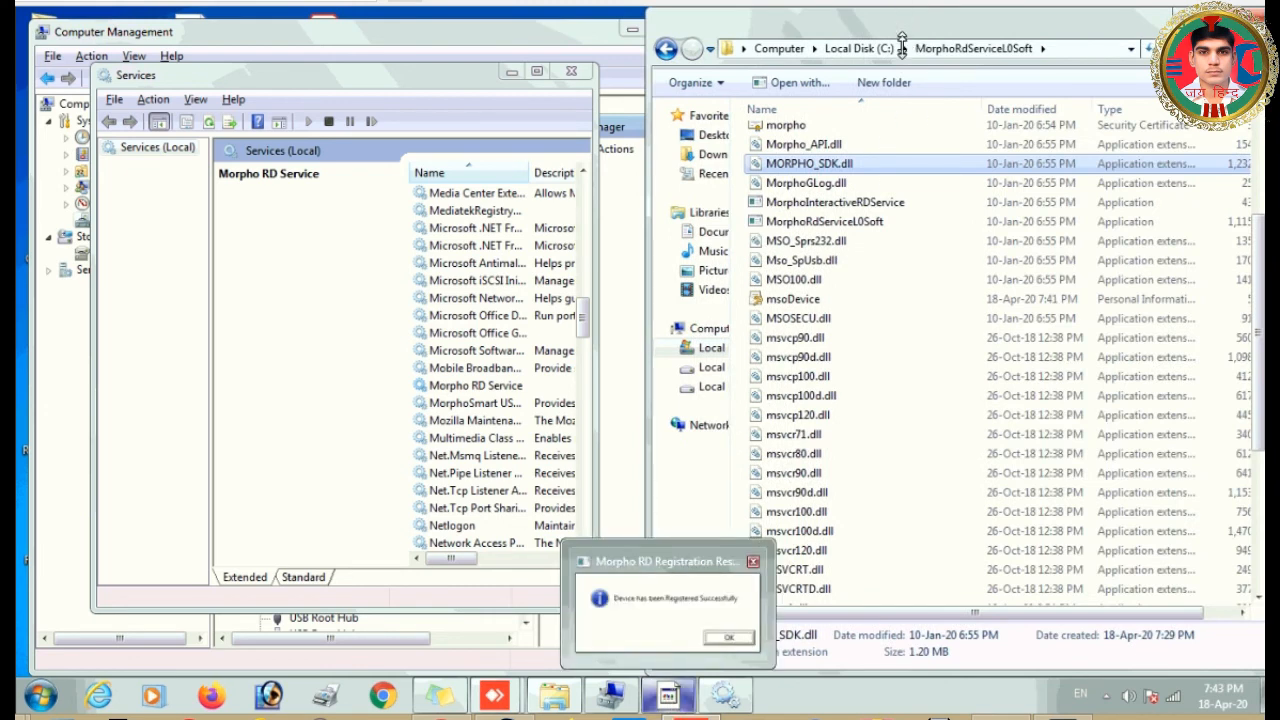
drag(918, 28, 897, 363)
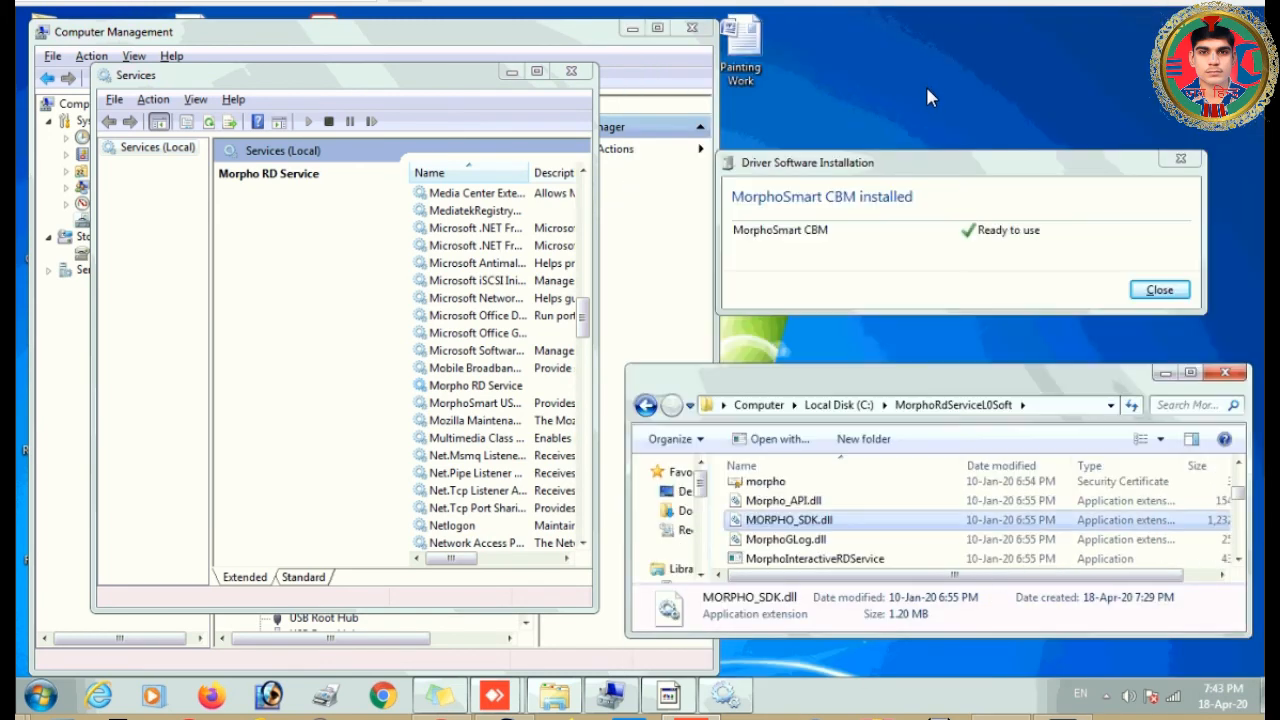
- Look through the files in the MorphoRdServiceL0Soft folder for the msoDevice file
click(1238, 560)
click(1238, 560)
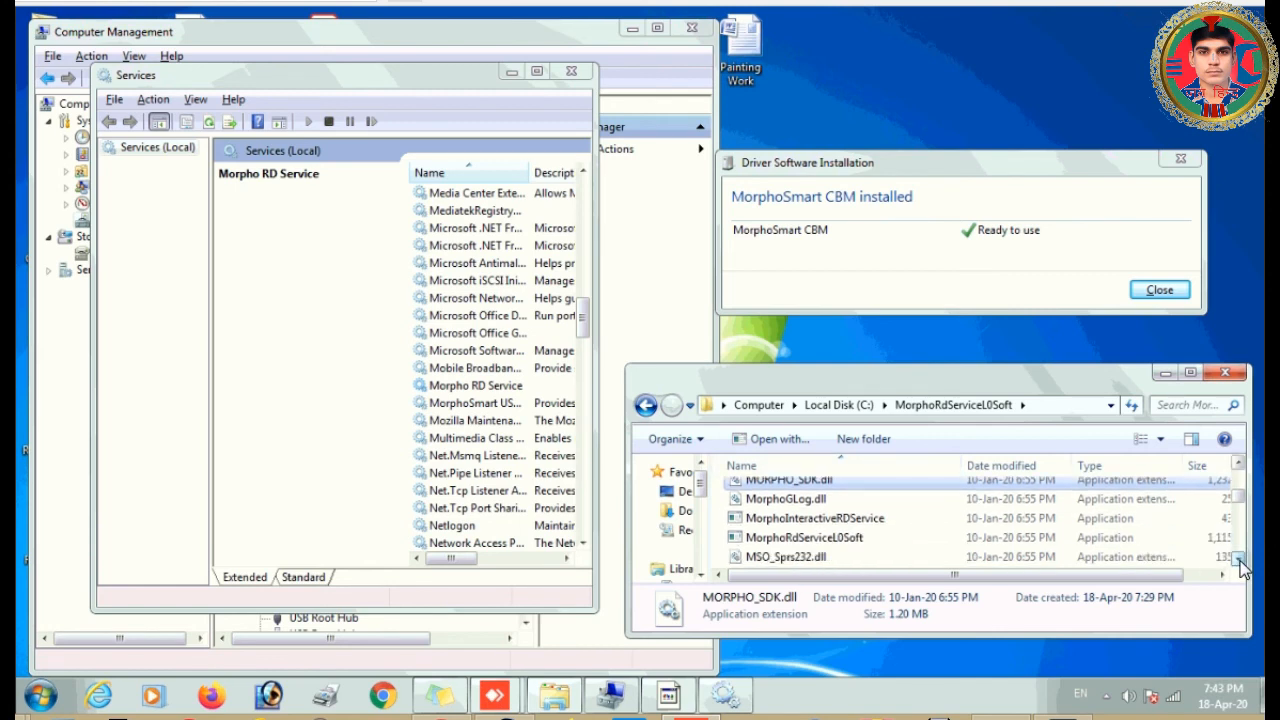
click(1238, 560)
click(1238, 560)
click(1239, 552)
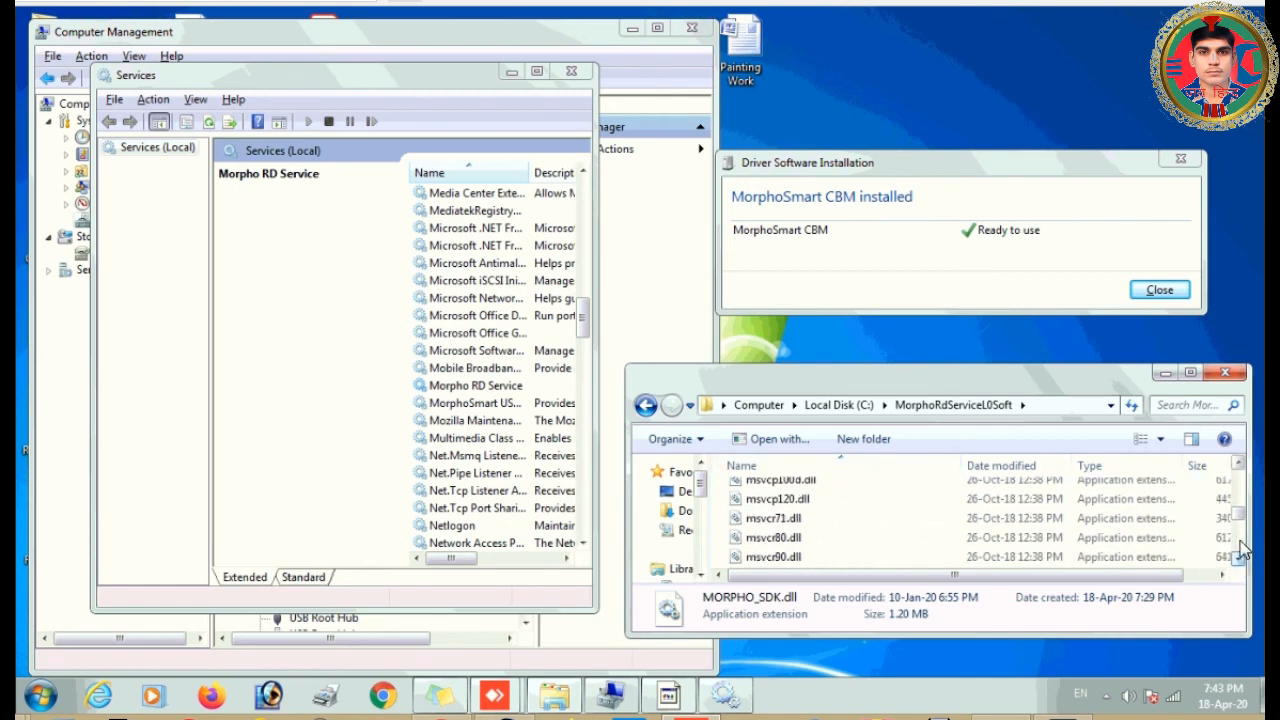
click(1239, 465)
click(1239, 465)
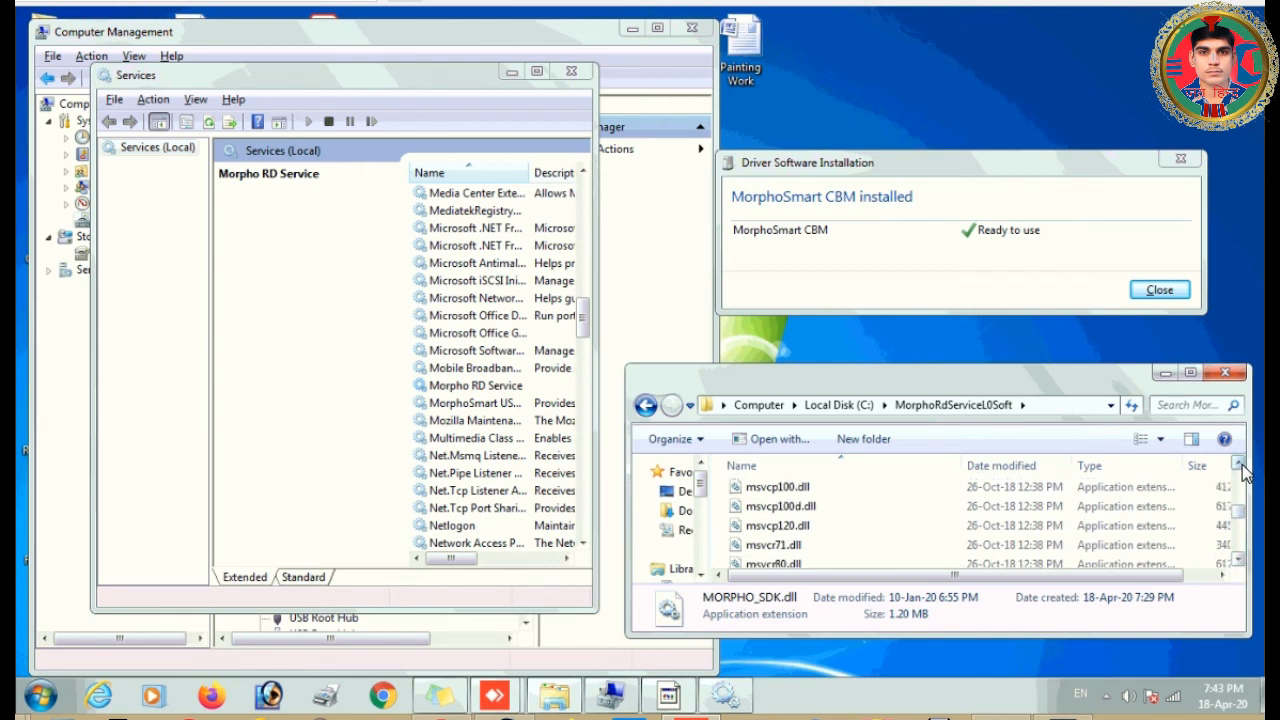
click(1239, 465)
click(1239, 465)
click(1239, 465)
click(1239, 465)
click(1239, 465)
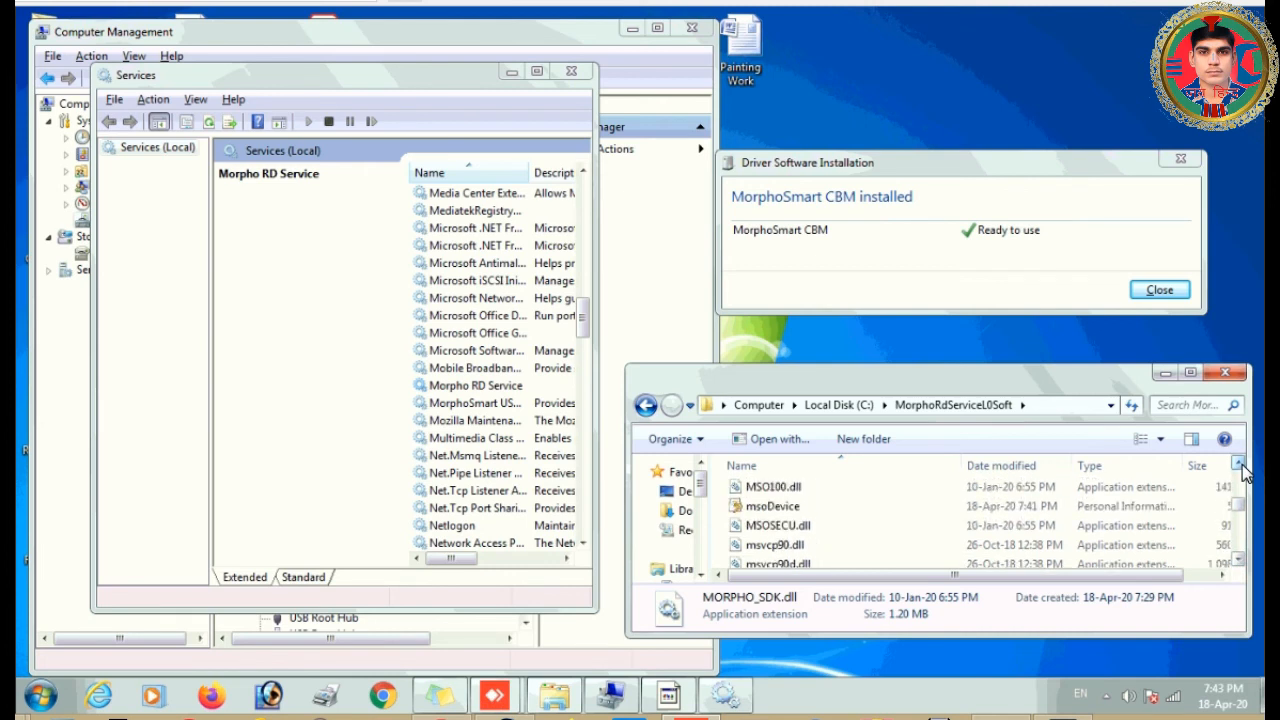
- Move the driver installation window upward and place the Morpho RD Registration Result message between it and the folder window
drag(949, 167, 1008, 32)
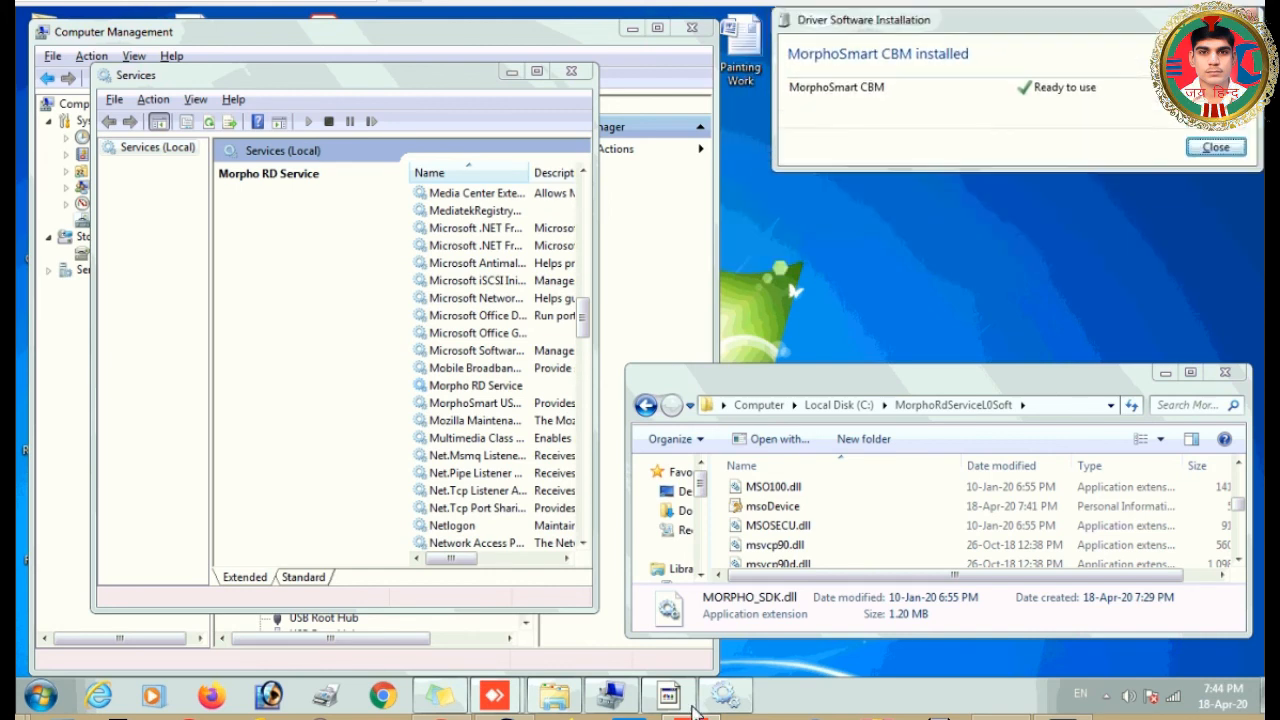
click(675, 703)
drag(911, 381, 967, 249)
- Set the Morpho RD Service's startup type to Automatic, apply the change, and start the service
click(489, 388)
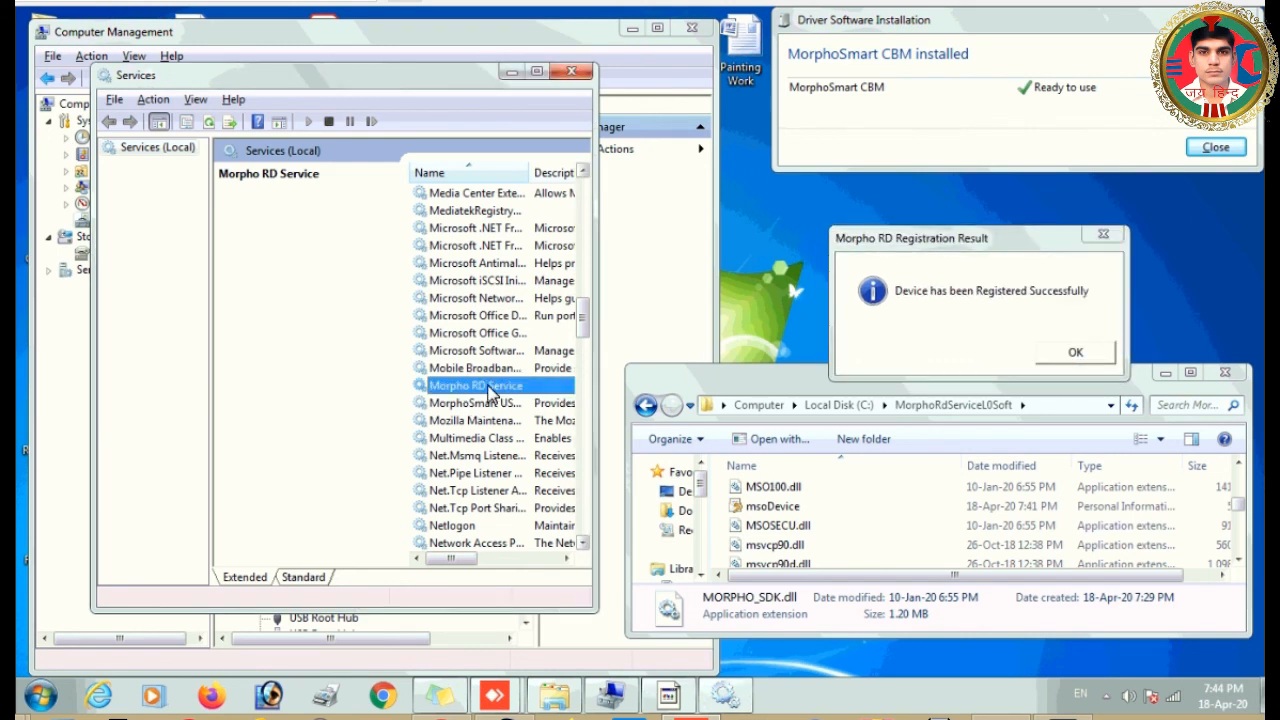
right_click(489, 393)
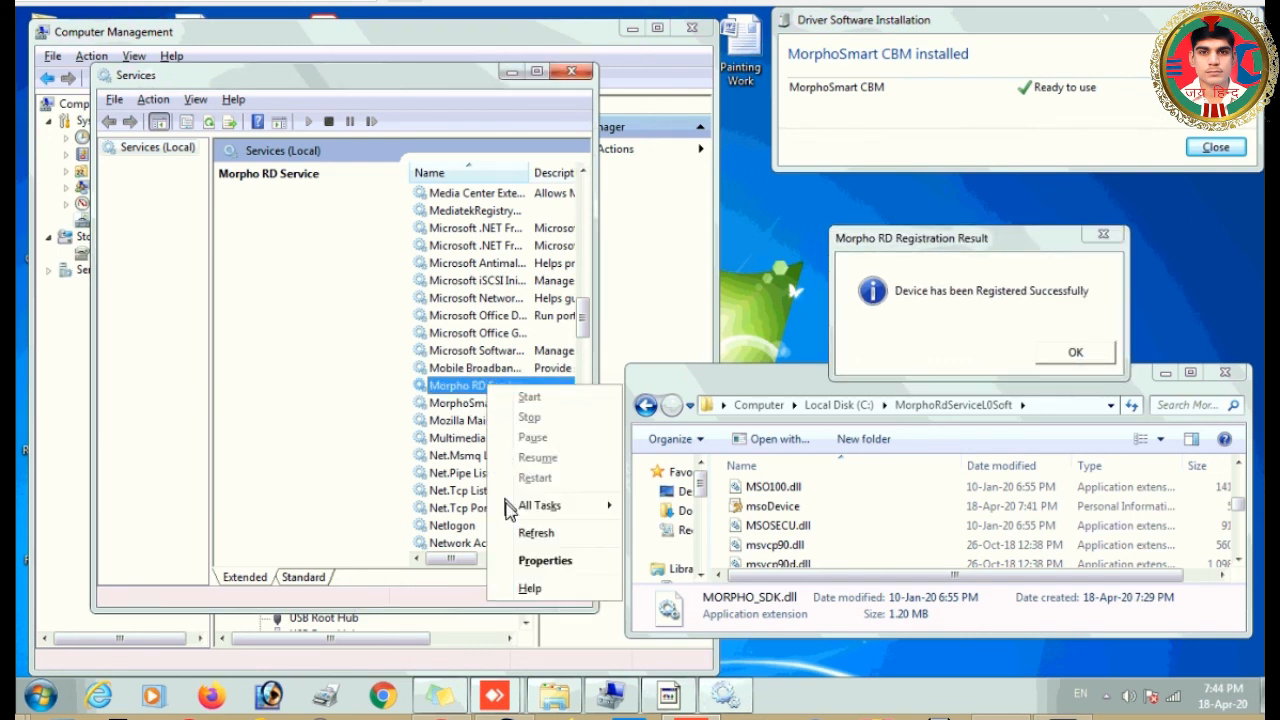
click(530, 562)
click(340, 330)
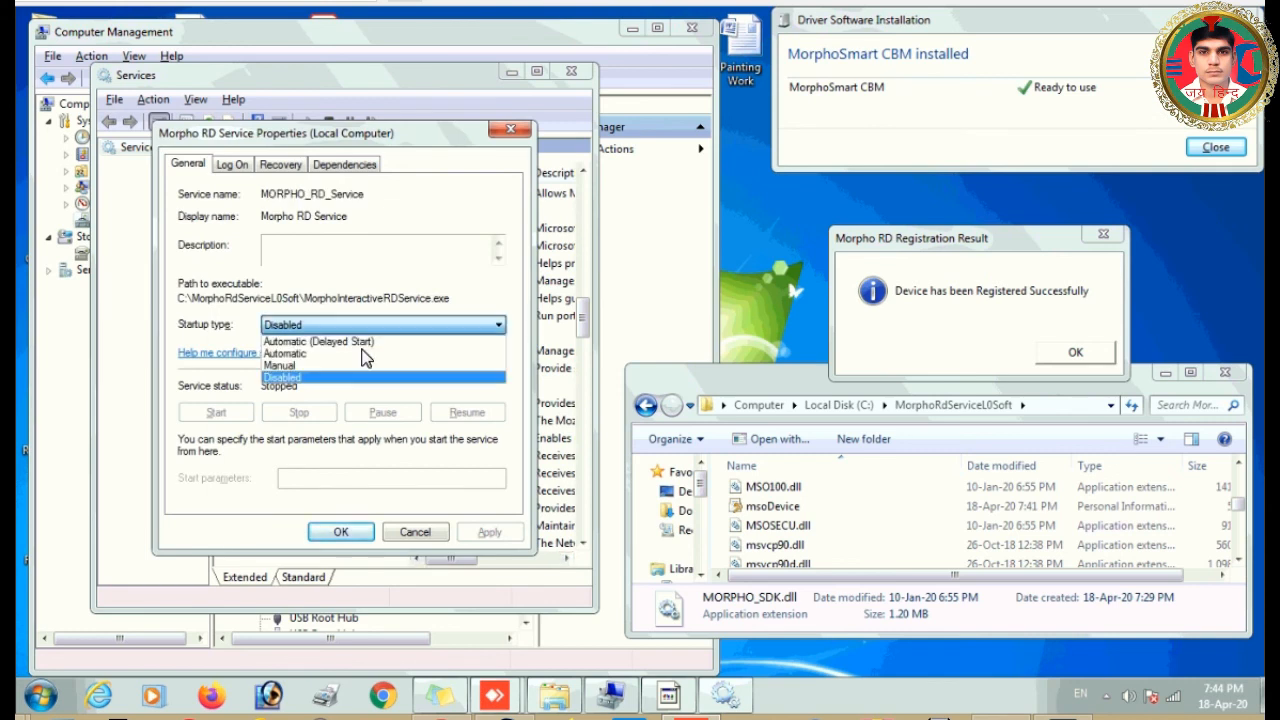
click(288, 353)
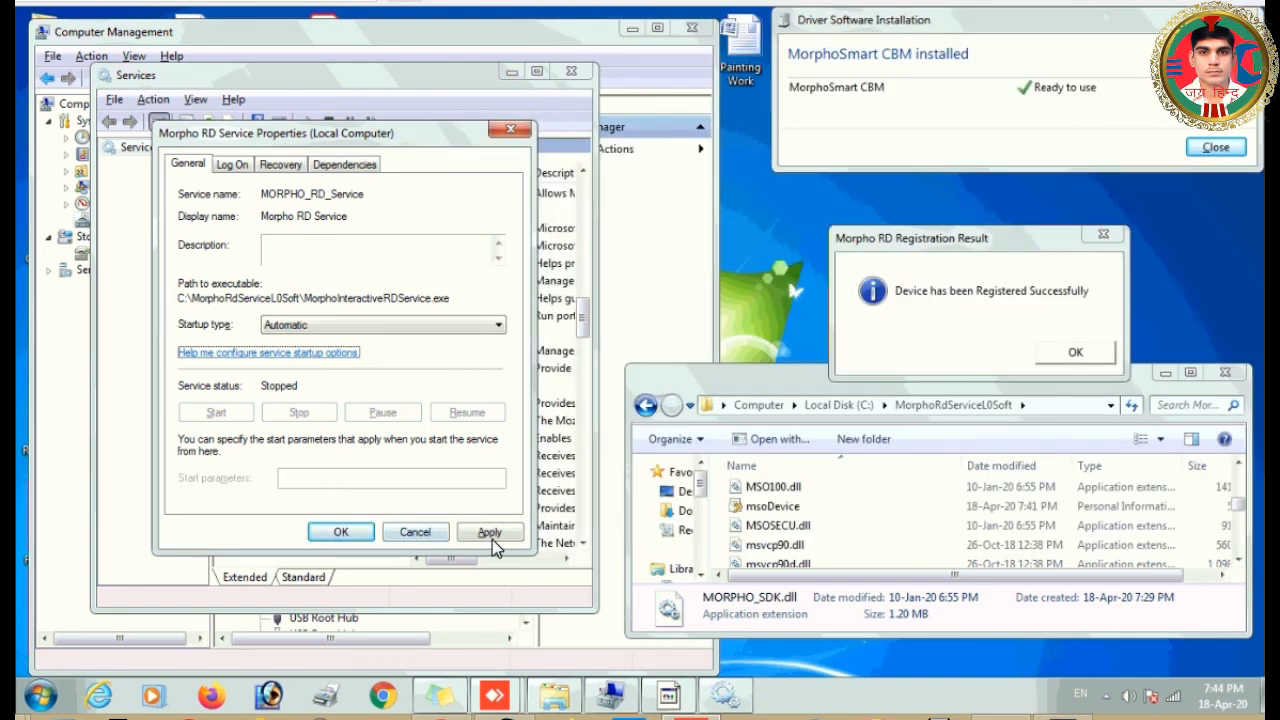
click(490, 533)
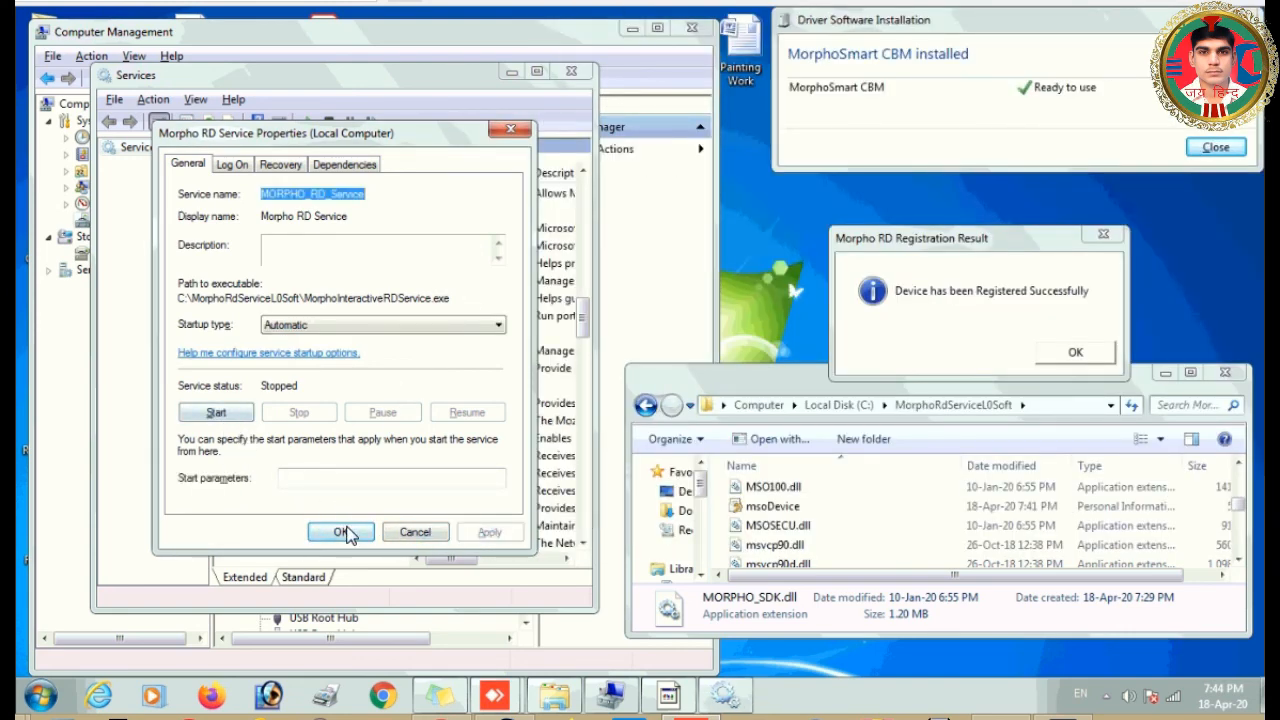
click(341, 532)
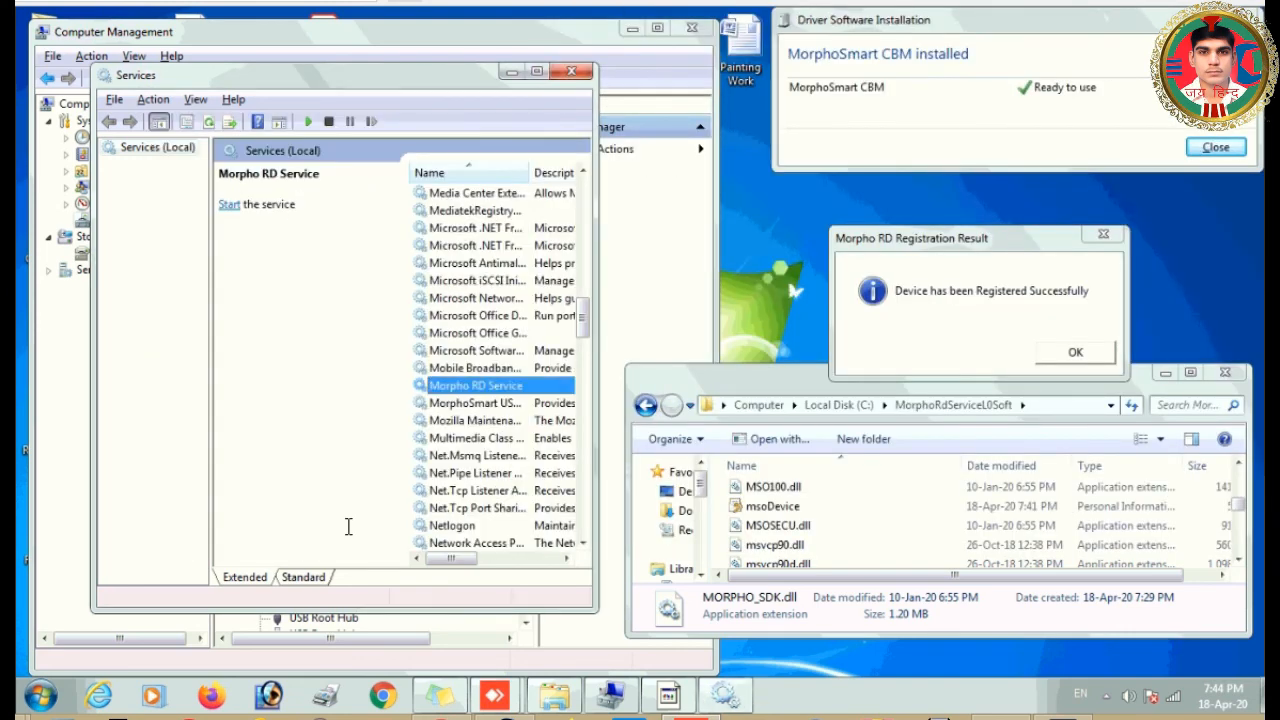
click(229, 204)
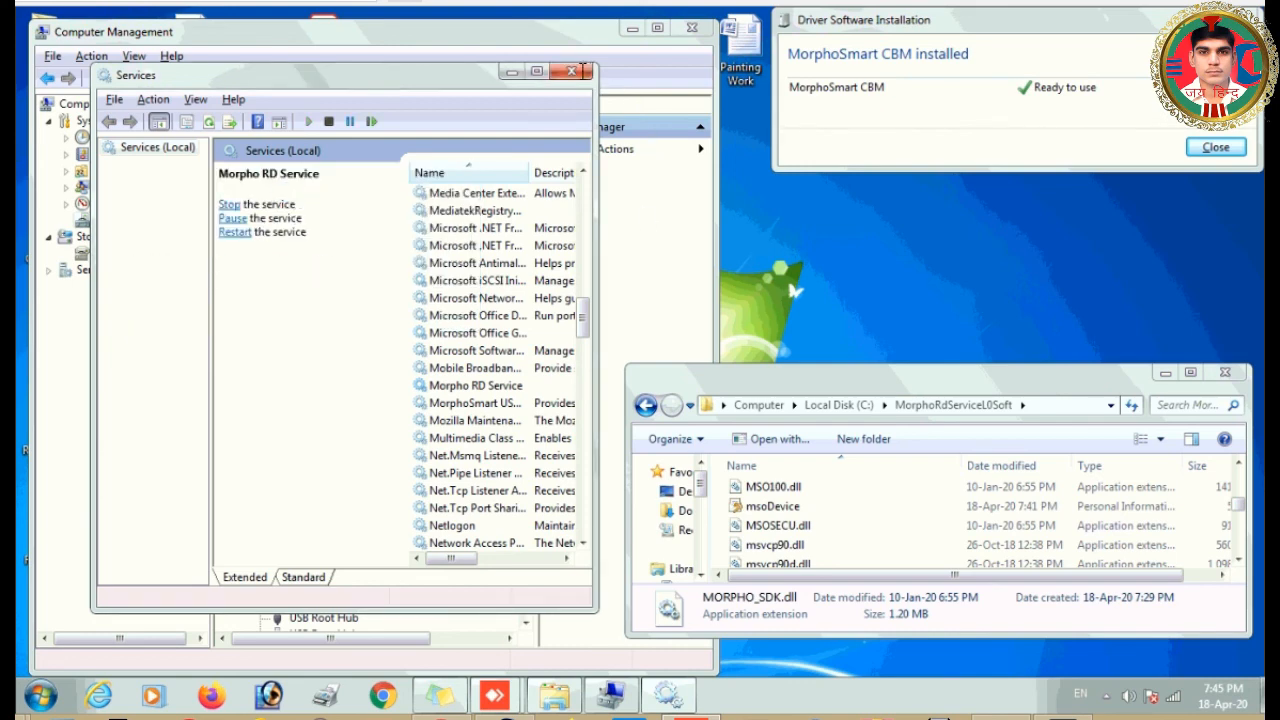
- Close the Services, Computer Management, MorphoRdServiceL0Soft folder and driver installation windows, and refresh the desktop
click(578, 71)
click(698, 29)
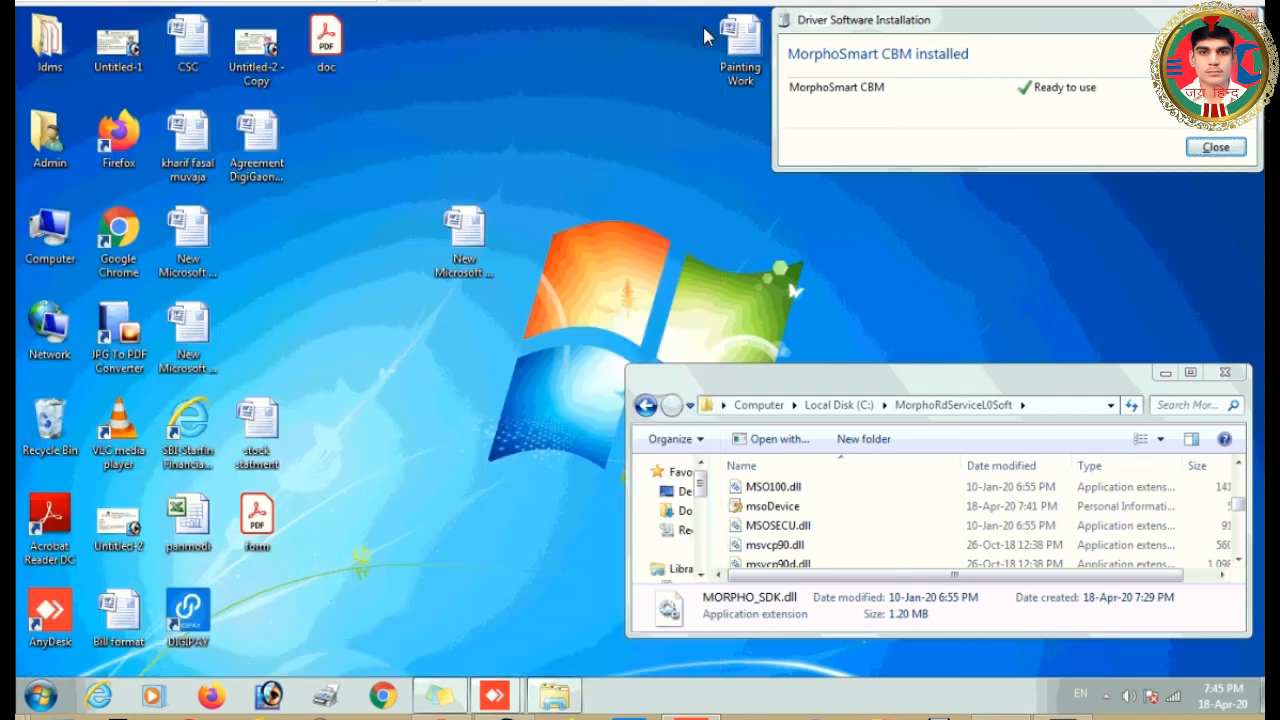
click(1224, 372)
click(1216, 147)
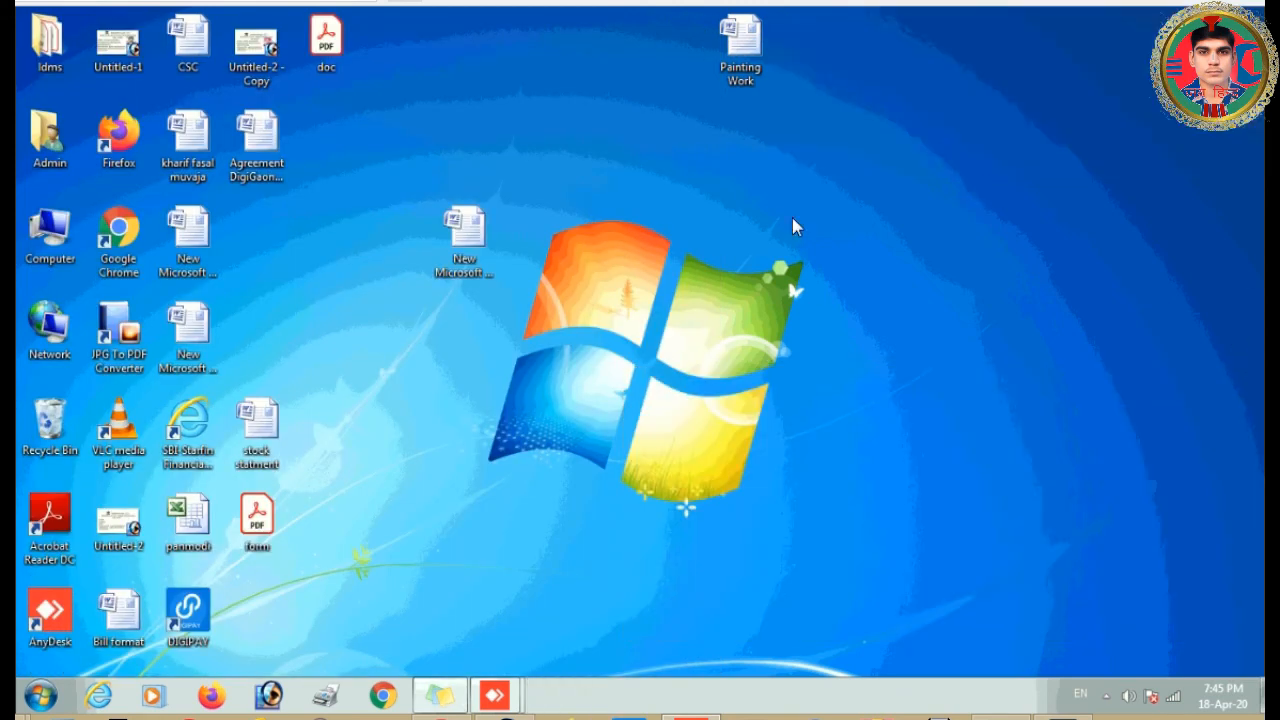
right_click(399, 357)
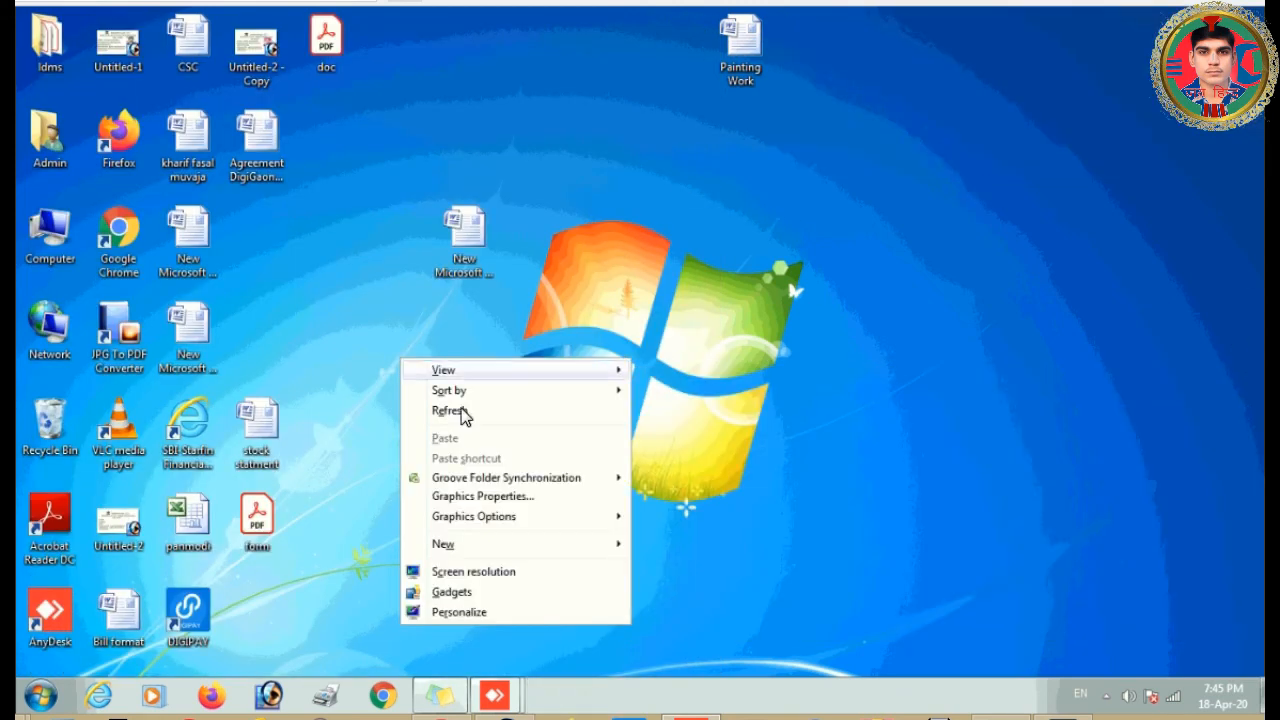
right_click(367, 287)
click(452, 342)
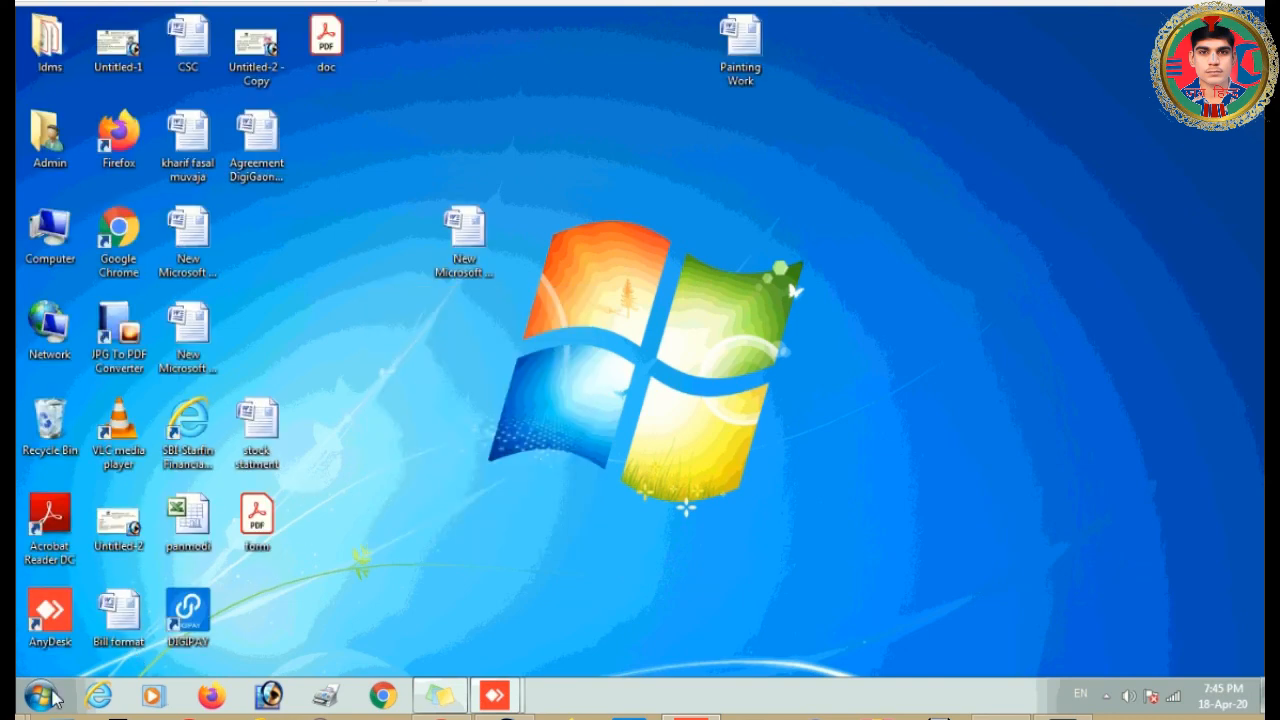
- Launch DigiPay from its desktop shortcut with administrator rights
double_click(185, 611)
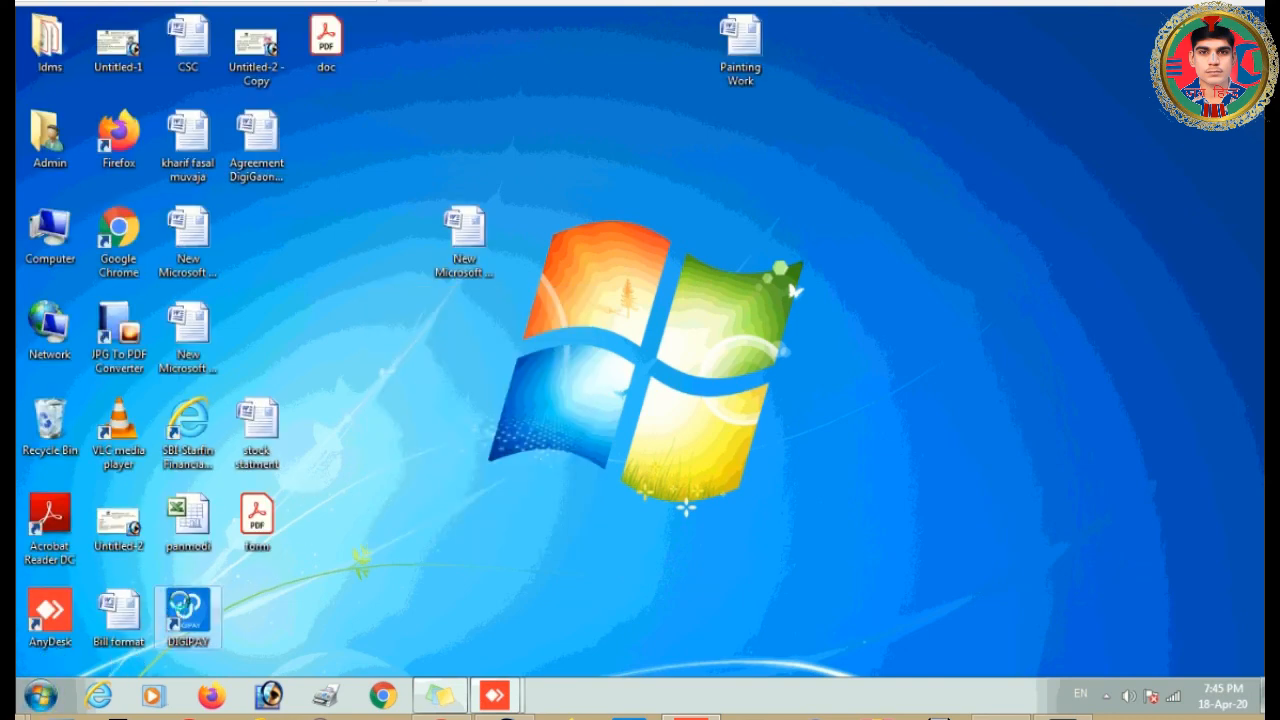
right_click(185, 611)
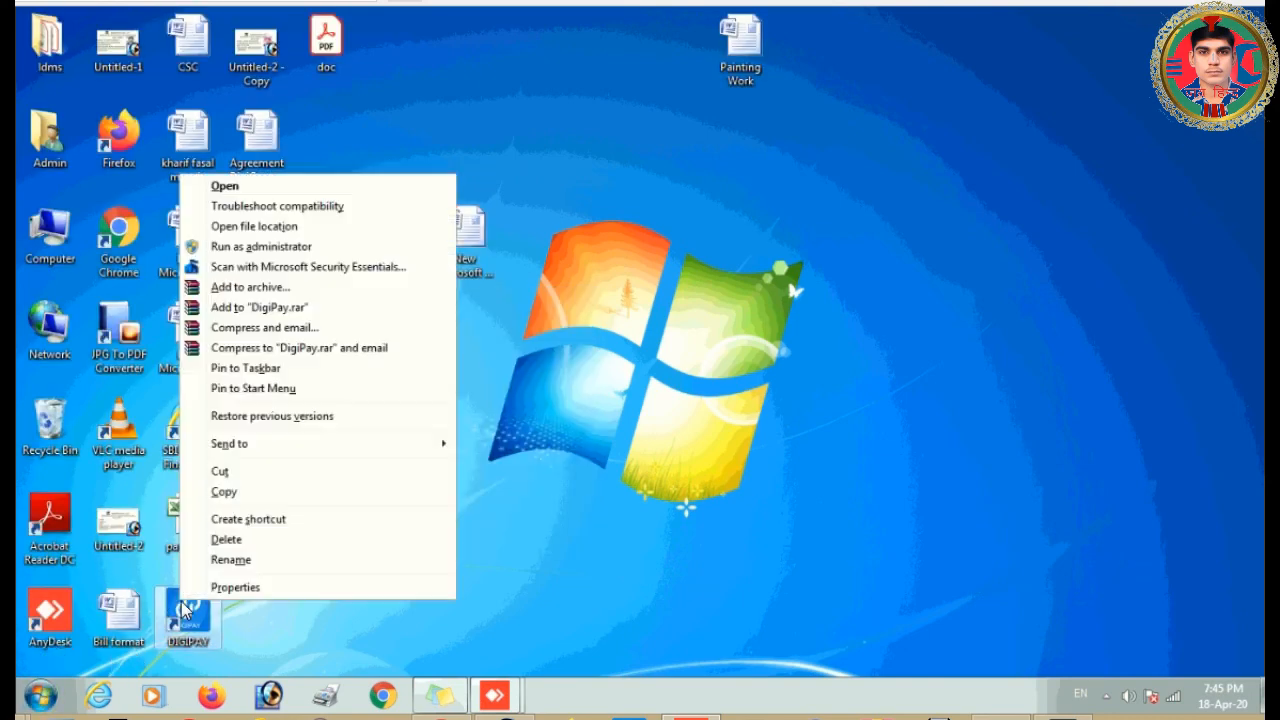
click(244, 254)
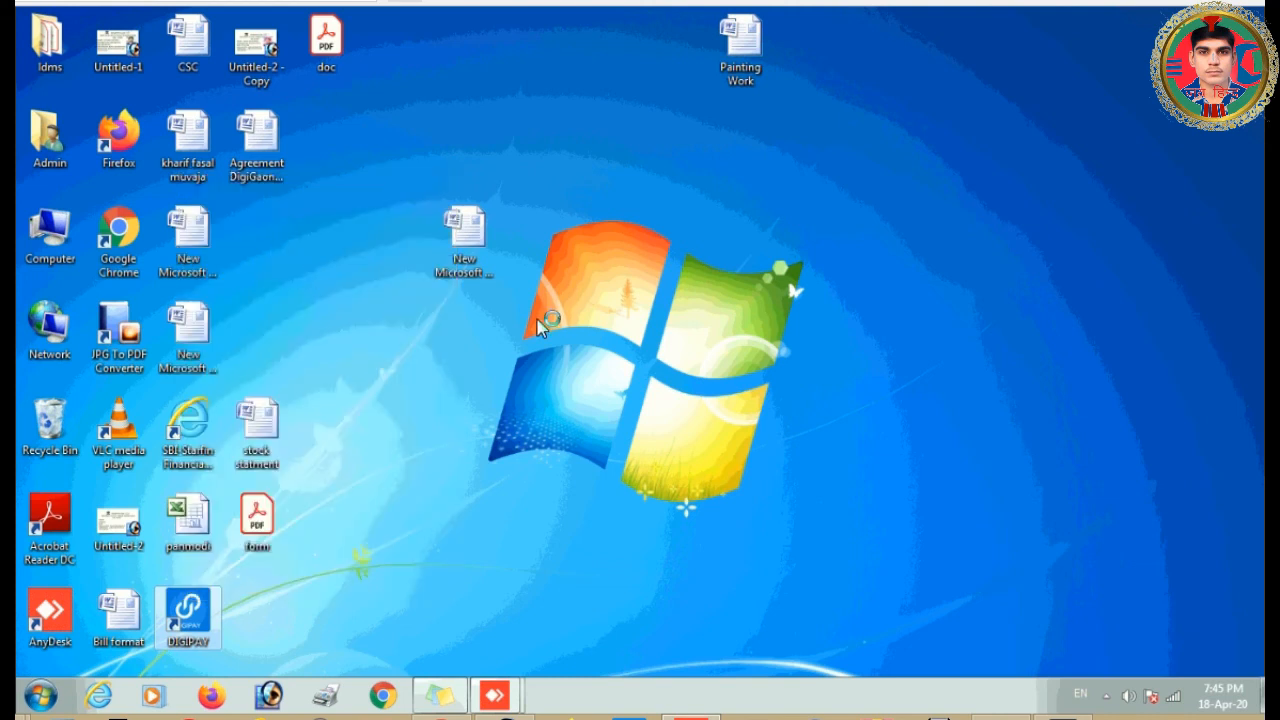